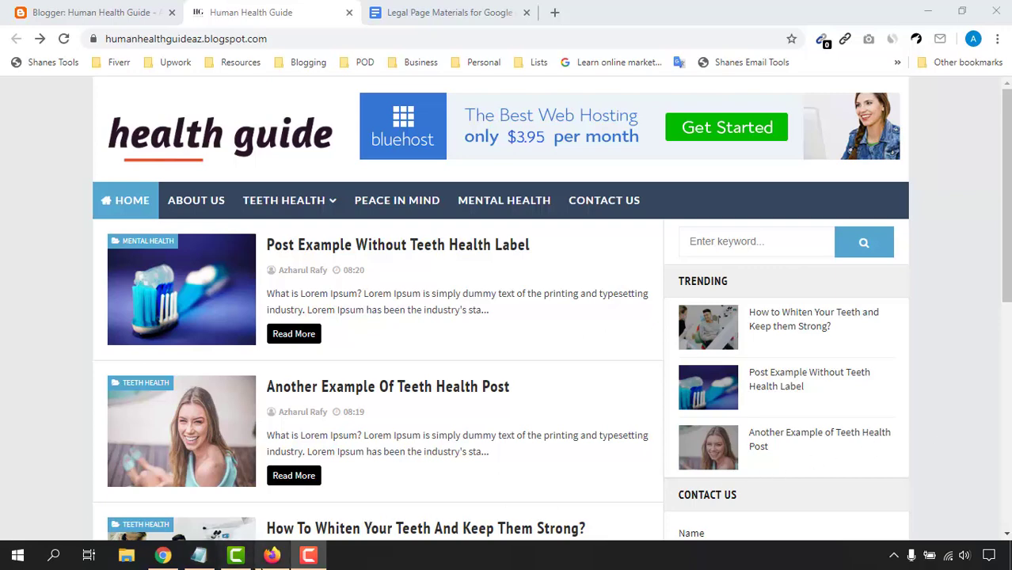
Step: Glance at the YouTube playlist, then scroll through the Human Health Guide blog homepage
{"action": "left_click", "coordinate": [271, 556]}
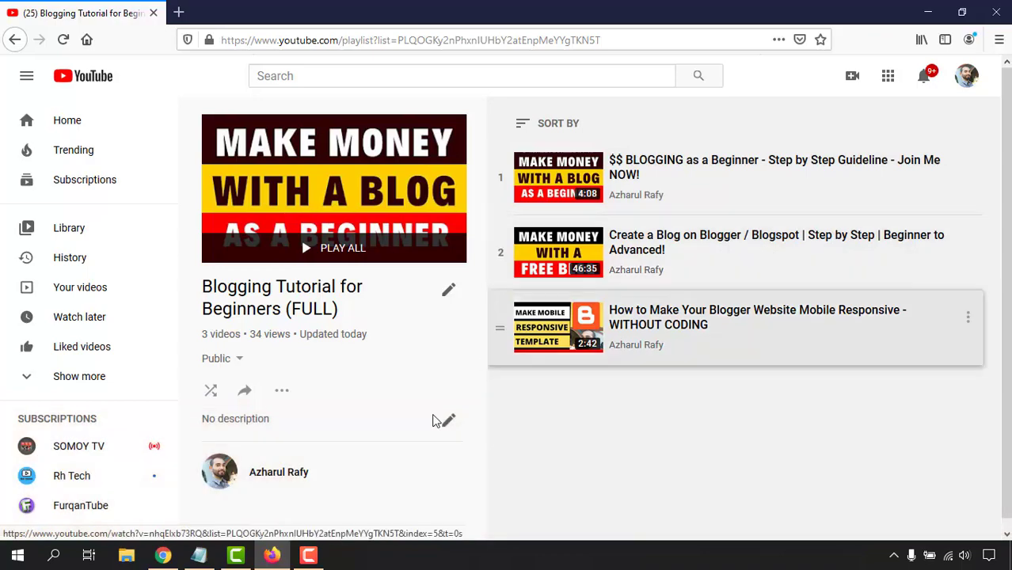
{"action": "left_click", "coordinate": [166, 555]}
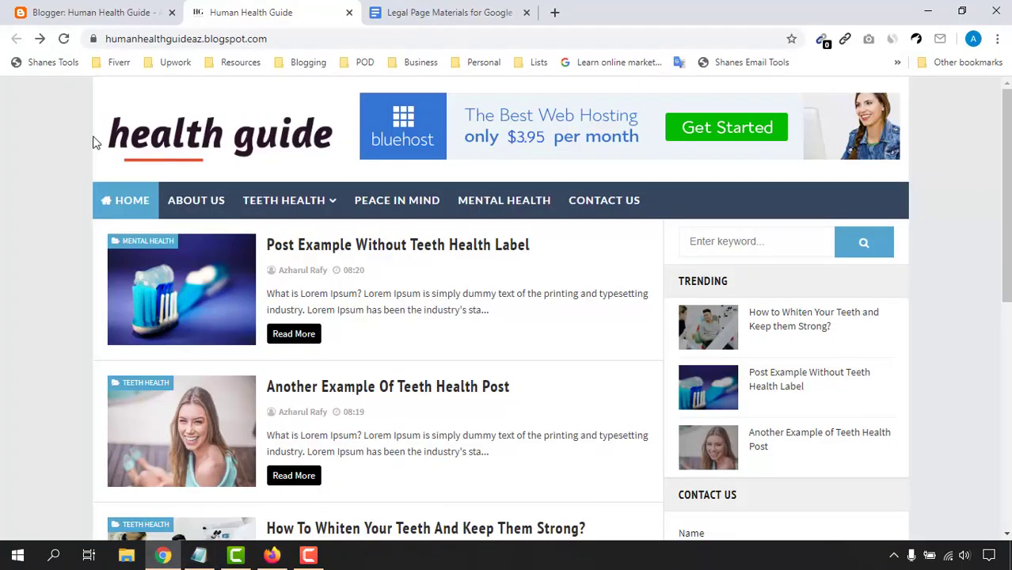
{"action": "scroll", "coordinate": [445, 242], "scroll_direction": "down", "scroll_amount": 6}
{"action": "scroll", "coordinate": [100, 394], "scroll_direction": "up", "scroll_amount": 6}
{"action": "scroll", "coordinate": [693, 244], "scroll_direction": "down", "scroll_amount": 4}
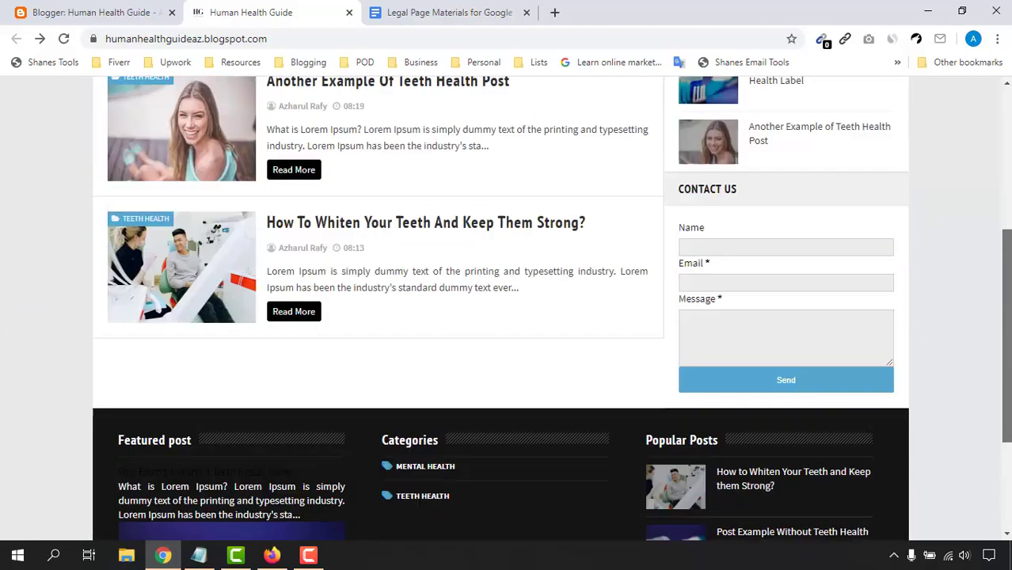
{"action": "scroll", "coordinate": [479, 259], "scroll_direction": "up", "scroll_amount": 4}
{"action": "scroll", "coordinate": [327, 409], "scroll_direction": "down", "scroll_amount": 1}
{"action": "scroll", "coordinate": [83, 253], "scroll_direction": "up", "scroll_amount": 1}
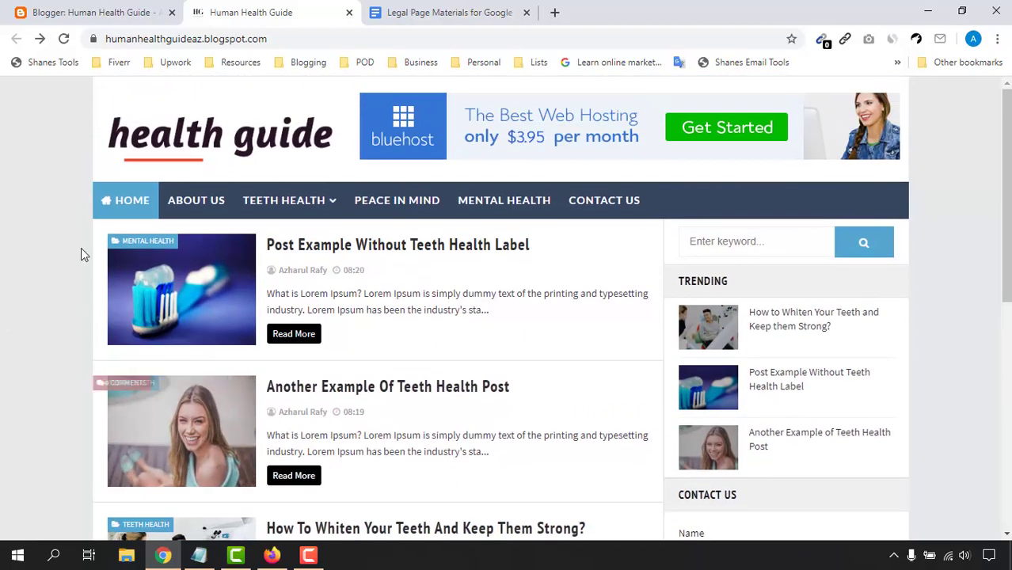
Step: Review the homepage menu, posts and footer, then switch to the 'Blogging Tutorial for Beginners (FULL)' playlist
{"action": "mouse_move", "coordinate": [360, 226]}
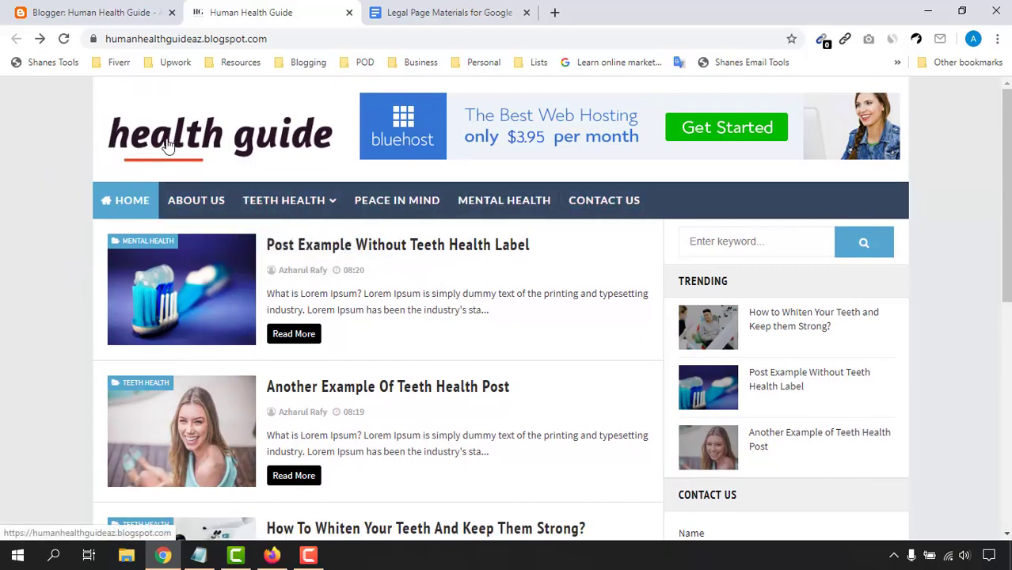
{"action": "scroll", "coordinate": [8, 372], "scroll_direction": "down", "scroll_amount": 5}
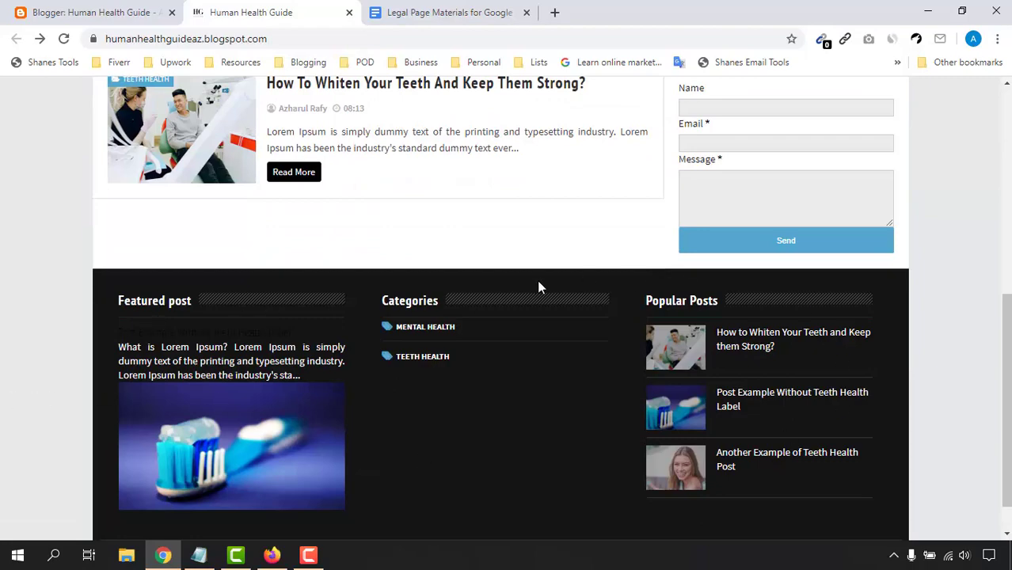
{"action": "scroll", "coordinate": [458, 465], "scroll_direction": "up", "scroll_amount": 6}
{"action": "scroll", "coordinate": [797, 197], "scroll_direction": "up", "scroll_amount": 1}
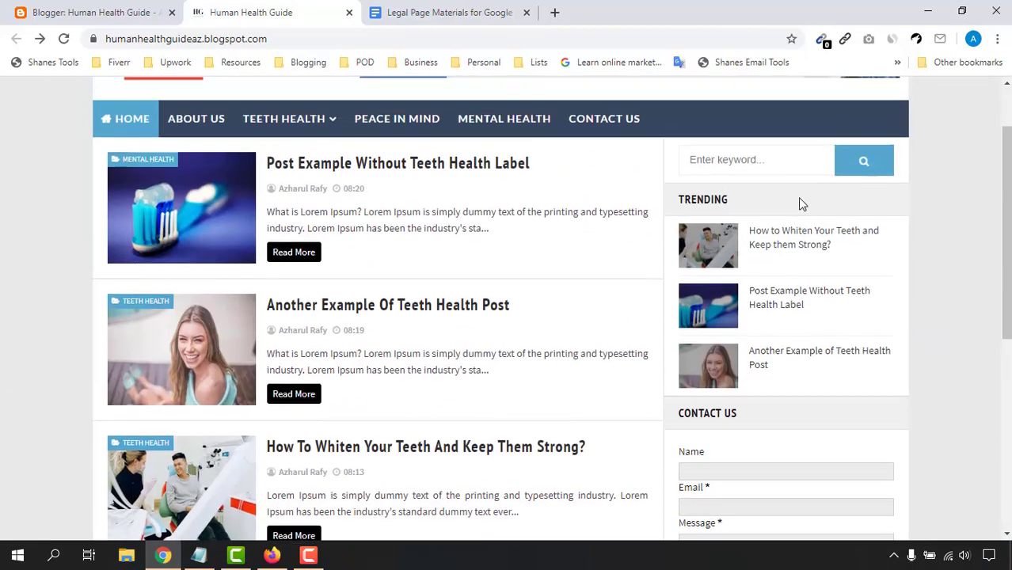
{"action": "scroll", "coordinate": [829, 438], "scroll_direction": "down", "scroll_amount": 4}
{"action": "scroll", "coordinate": [511, 436], "scroll_direction": "up", "scroll_amount": 5}
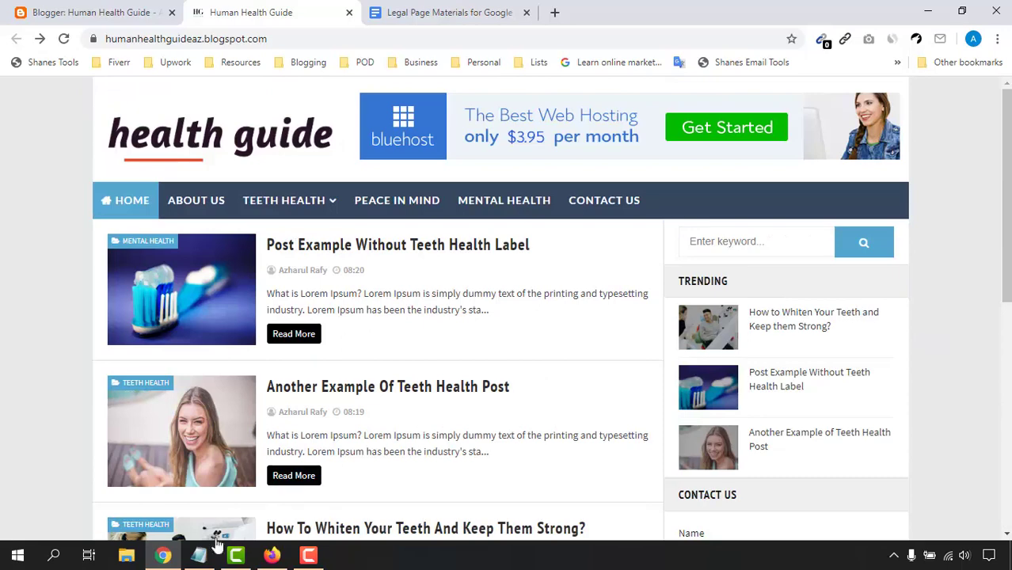
{"action": "left_click", "coordinate": [271, 554]}
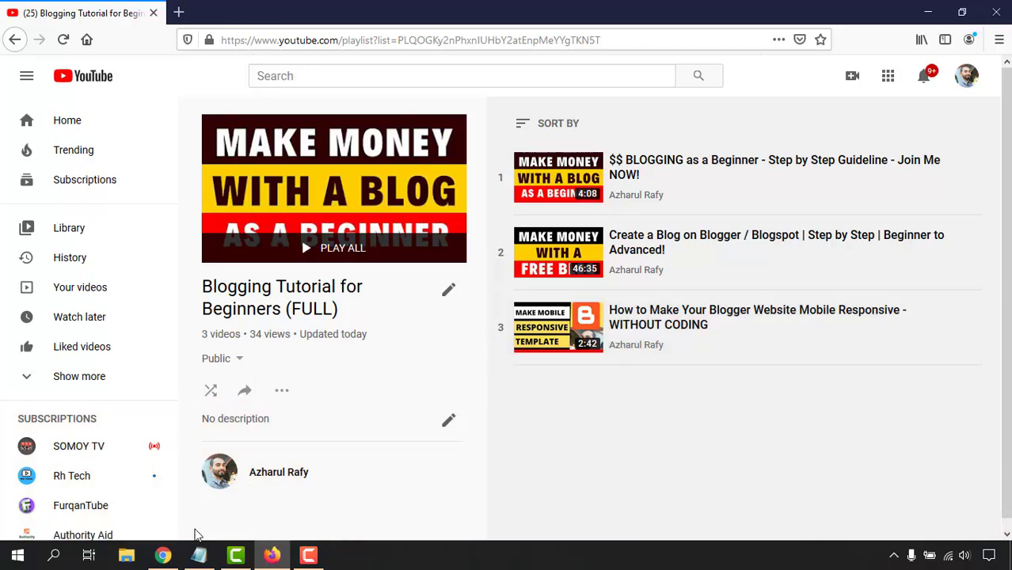
Step: Bring up the 'Legal Page Materials for Google AdSense' document in Chrome
{"action": "left_click", "coordinate": [162, 555]}
{"action": "left_click", "coordinate": [475, 12]}
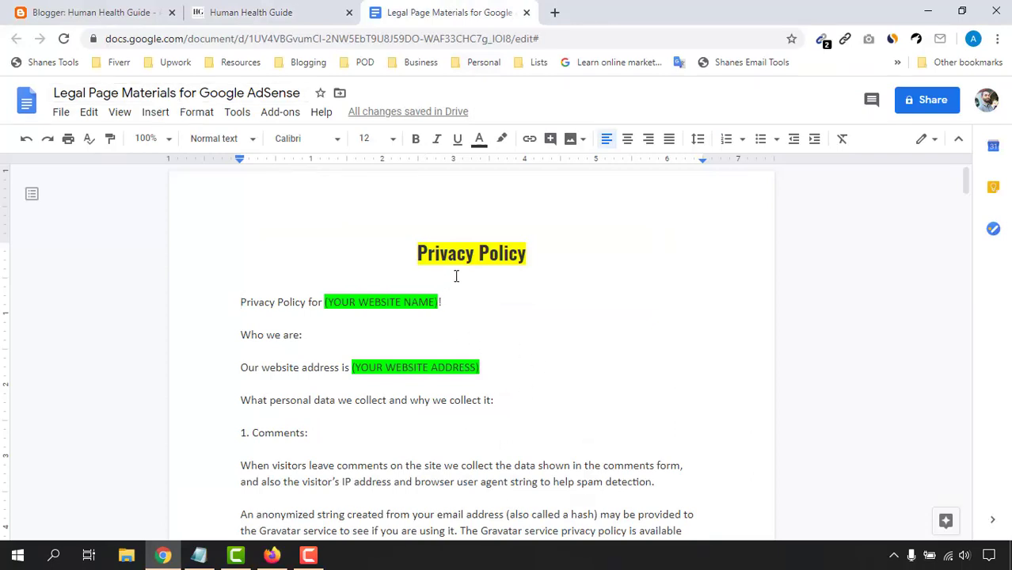
Step: Scroll through the Privacy Policy template, return to the top, and briefly check the blog
{"action": "scroll", "coordinate": [431, 377], "scroll_direction": "down", "scroll_amount": 20}
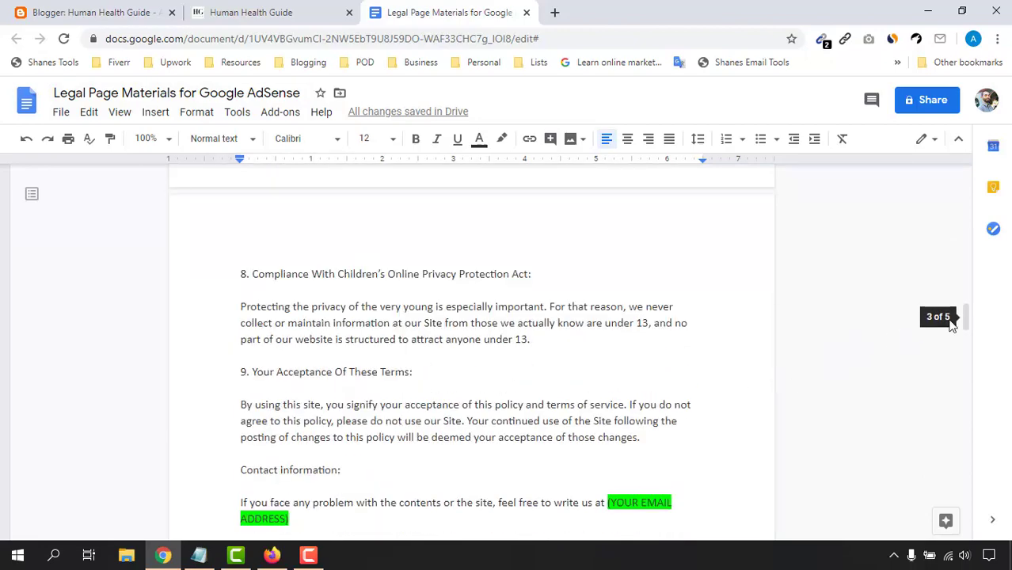
{"action": "left_click_drag", "start_coordinate": [952, 324], "coordinate": [964, 170]}
{"action": "scroll", "coordinate": [448, 405], "scroll_direction": "down", "scroll_amount": 5}
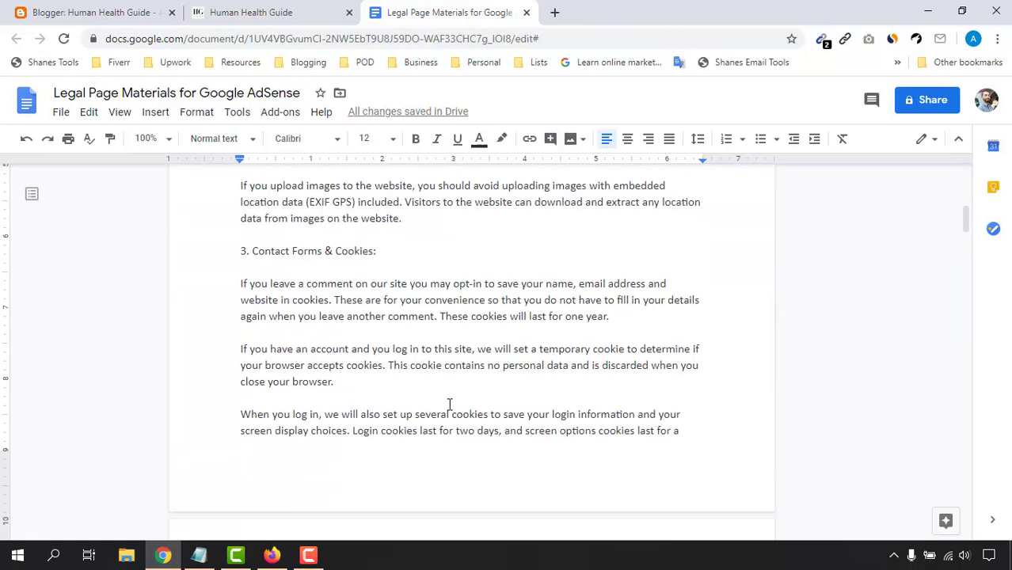
{"action": "scroll", "coordinate": [448, 404], "scroll_direction": "down", "scroll_amount": 20}
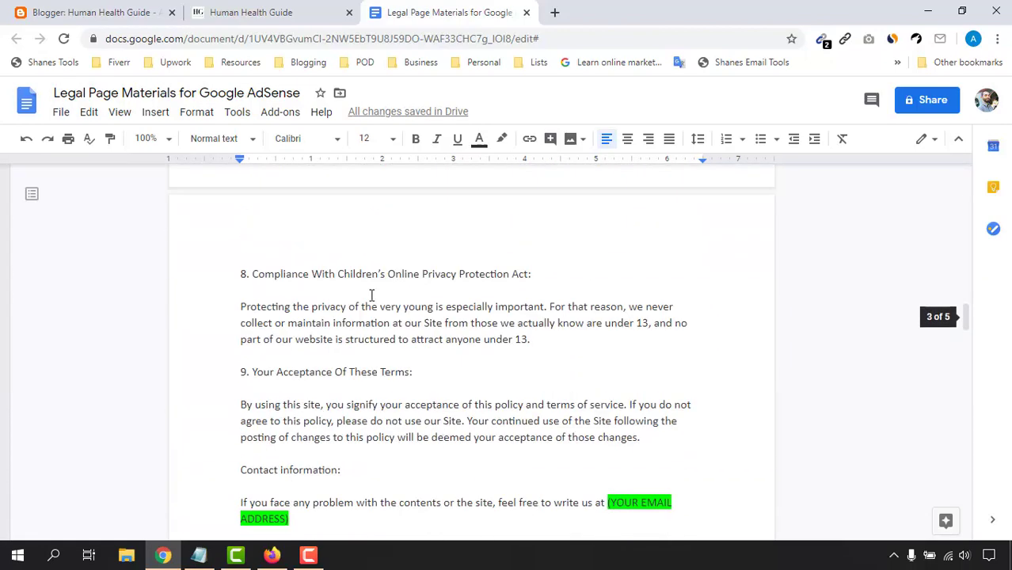
{"action": "scroll", "coordinate": [401, 440], "scroll_direction": "down", "scroll_amount": 5}
{"action": "scroll", "coordinate": [399, 442], "scroll_direction": "down", "scroll_amount": 6}
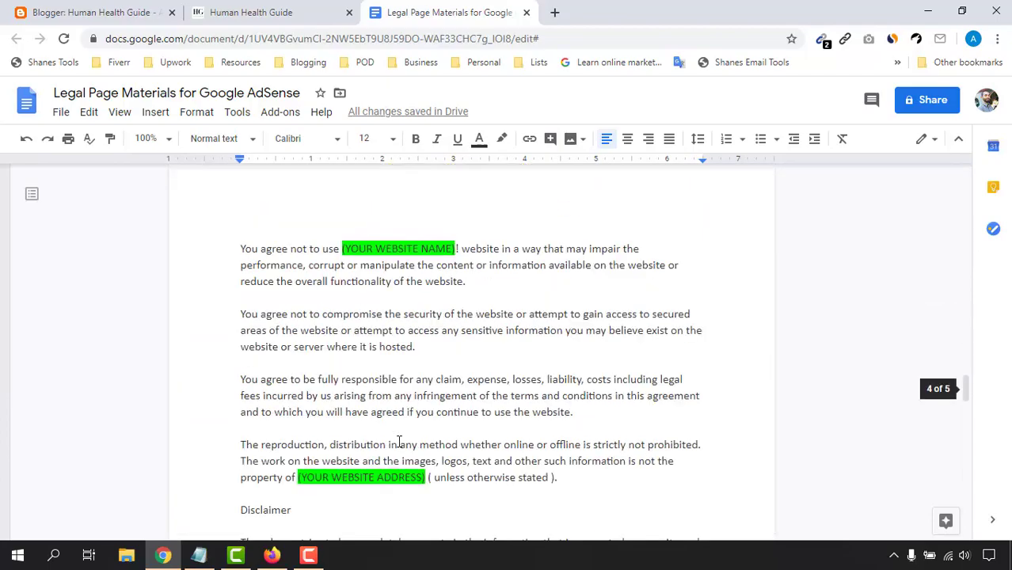
{"action": "scroll", "coordinate": [395, 437], "scroll_direction": "up", "scroll_amount": 9}
{"action": "scroll", "coordinate": [388, 428], "scroll_direction": "up", "scroll_amount": 20}
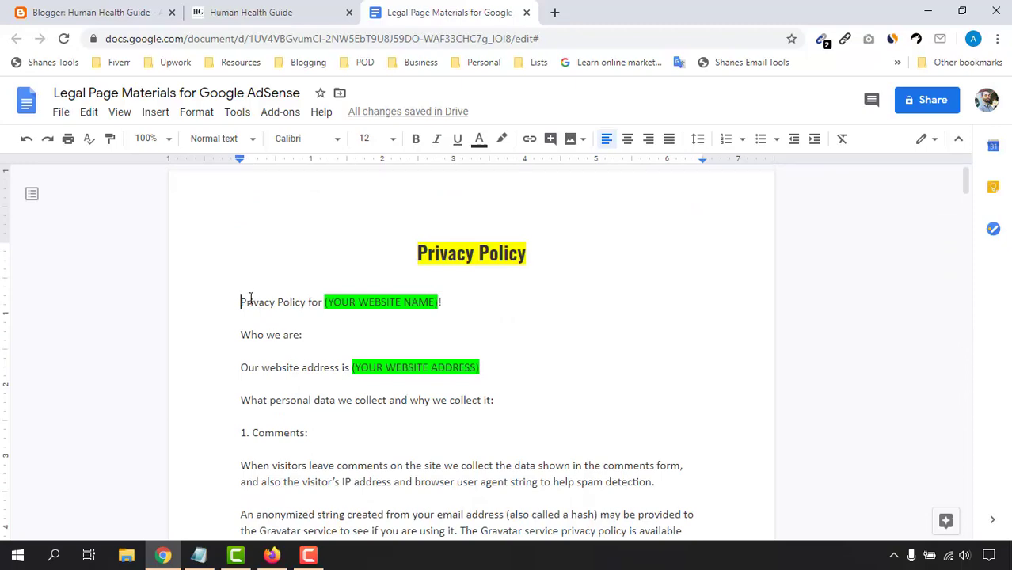
{"action": "left_click_drag", "start_coordinate": [250, 298], "coordinate": [680, 484]}
{"action": "scroll", "coordinate": [554, 485], "scroll_direction": "down", "scroll_amount": 4}
{"action": "scroll", "coordinate": [609, 487], "scroll_direction": "down", "scroll_amount": 4}
{"action": "key", "text": "ctrl+Home"}
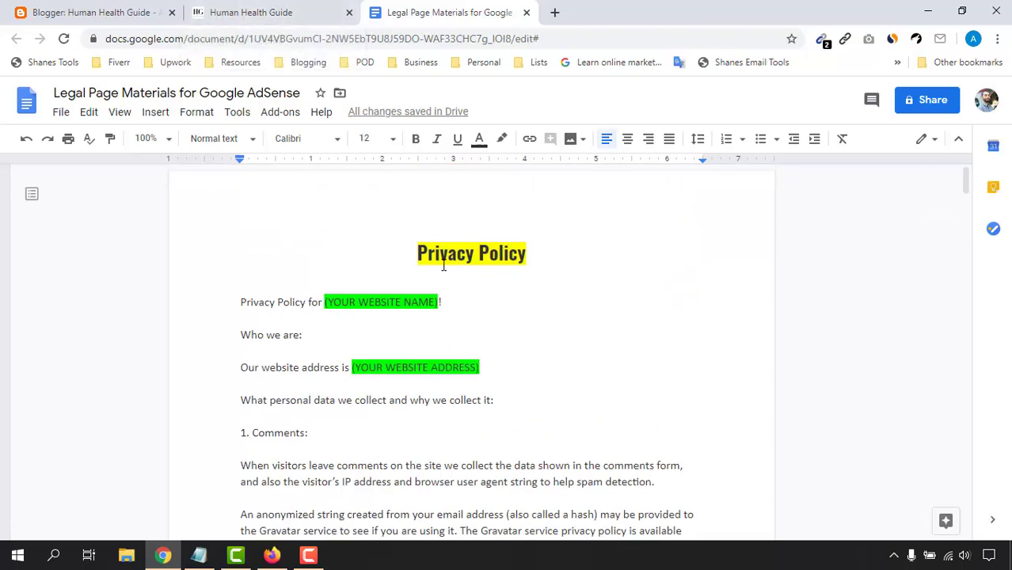
{"action": "left_click", "coordinate": [231, 9]}
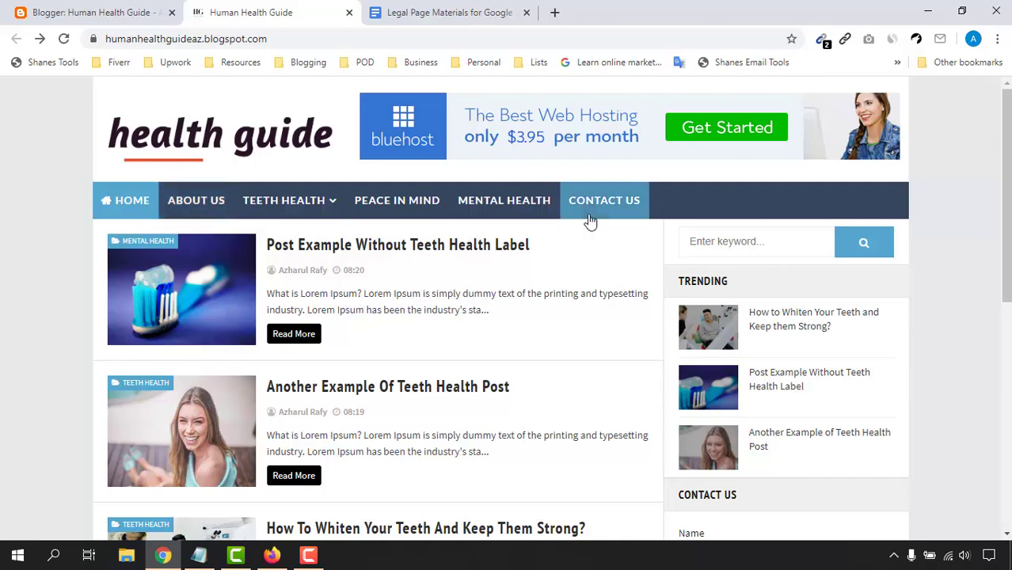
{"action": "left_click", "coordinate": [463, 11]}
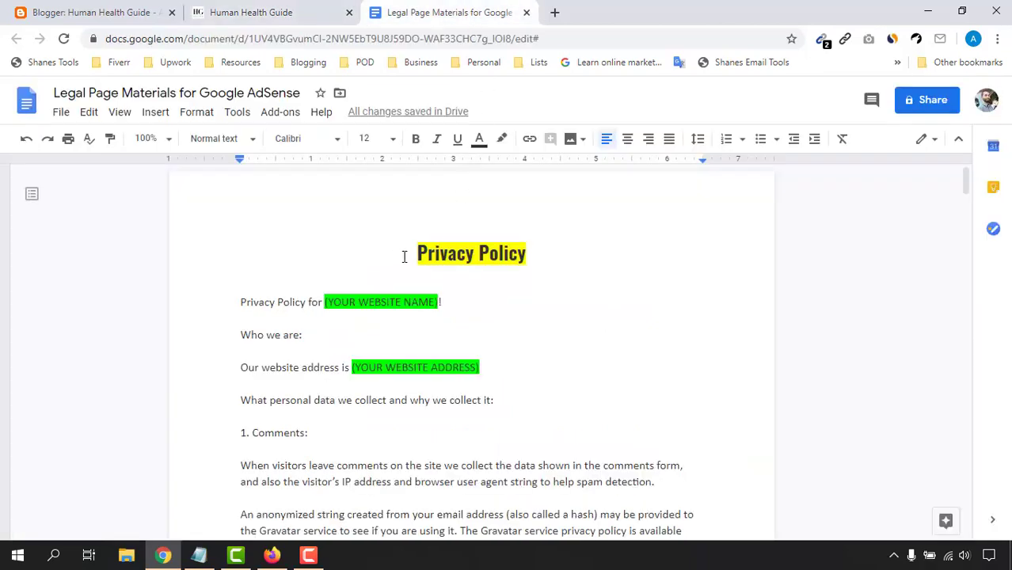
Step: Highlight the Terms and Conditions and Disclaimer headings, then return to the blog homepage
{"action": "scroll", "coordinate": [357, 379], "scroll_direction": "down", "scroll_amount": 20}
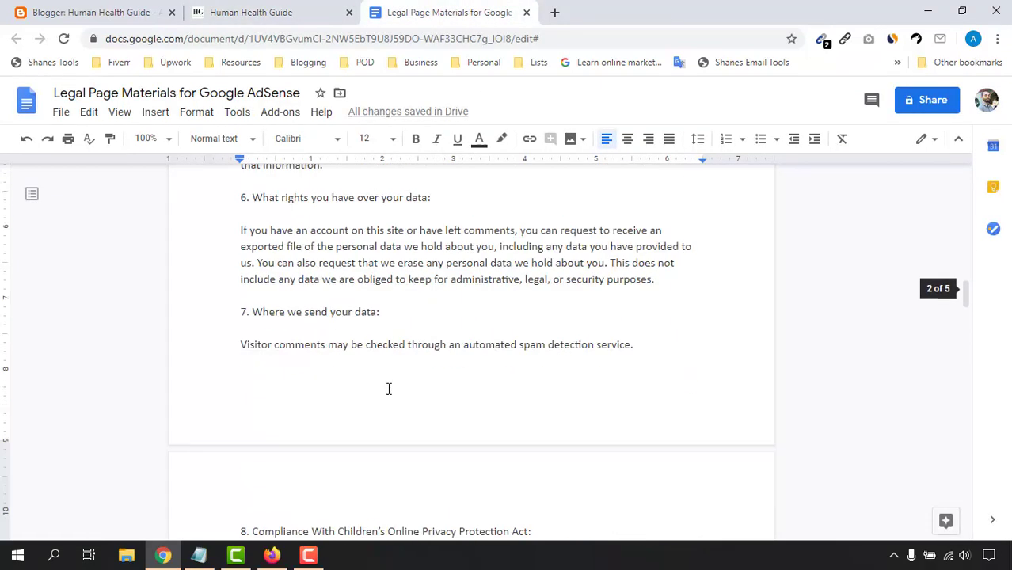
{"action": "triple_click", "coordinate": [408, 238]}
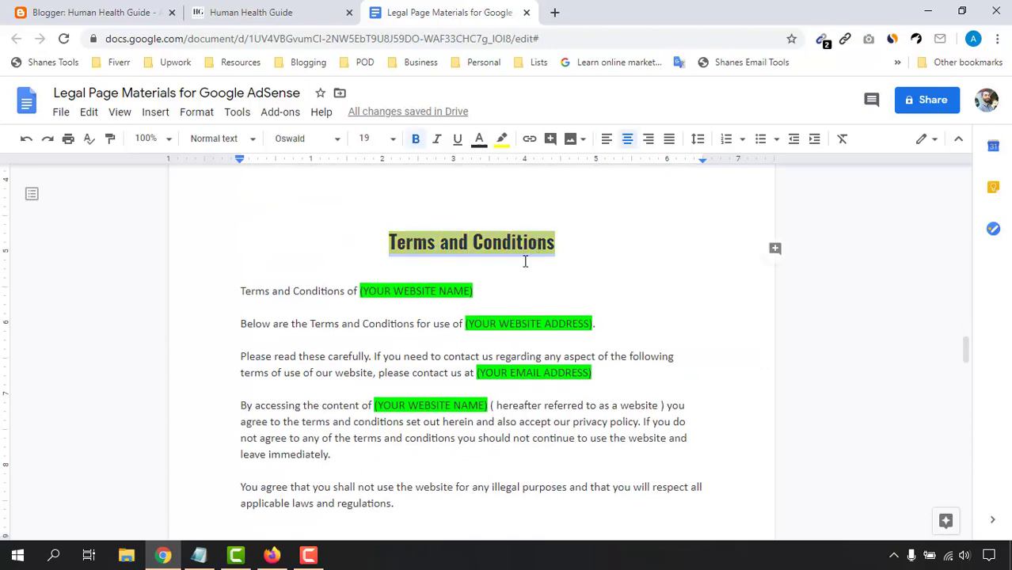
{"action": "scroll", "coordinate": [364, 391], "scroll_direction": "down", "scroll_amount": 20}
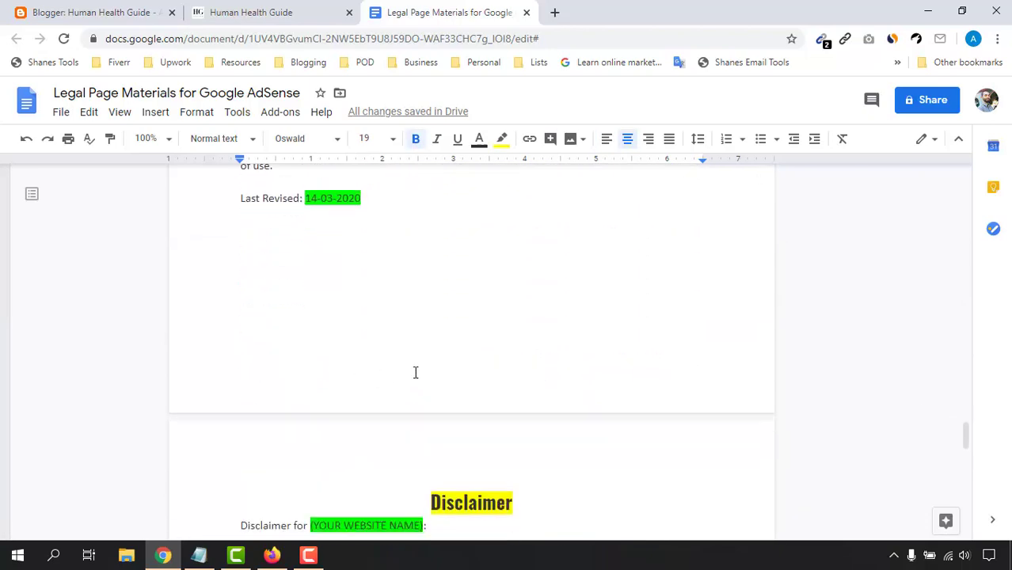
{"action": "triple_click", "coordinate": [457, 296]}
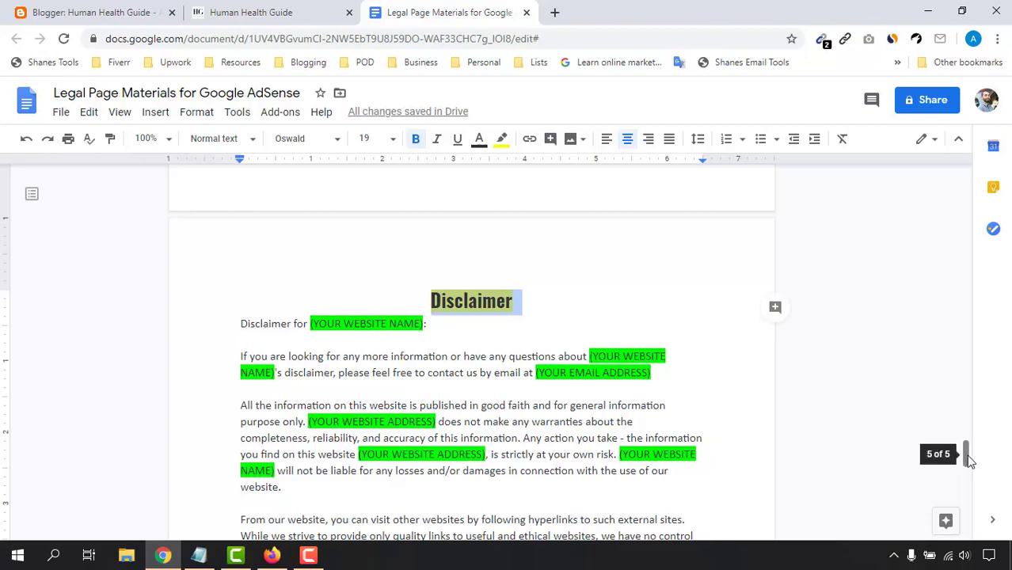
{"action": "left_click_drag", "start_coordinate": [967, 454], "coordinate": [966, 176]}
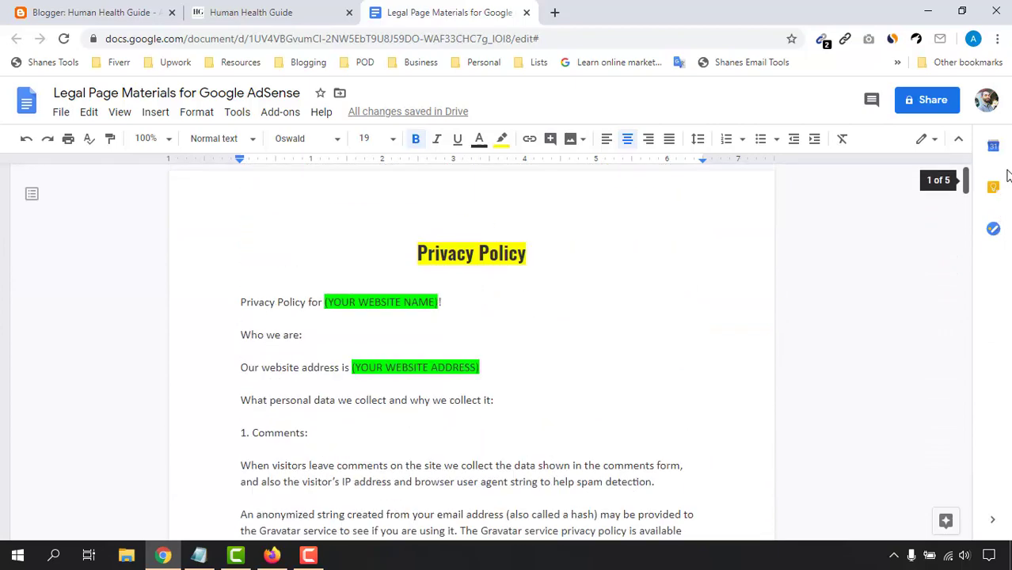
{"action": "left_click", "coordinate": [251, 10]}
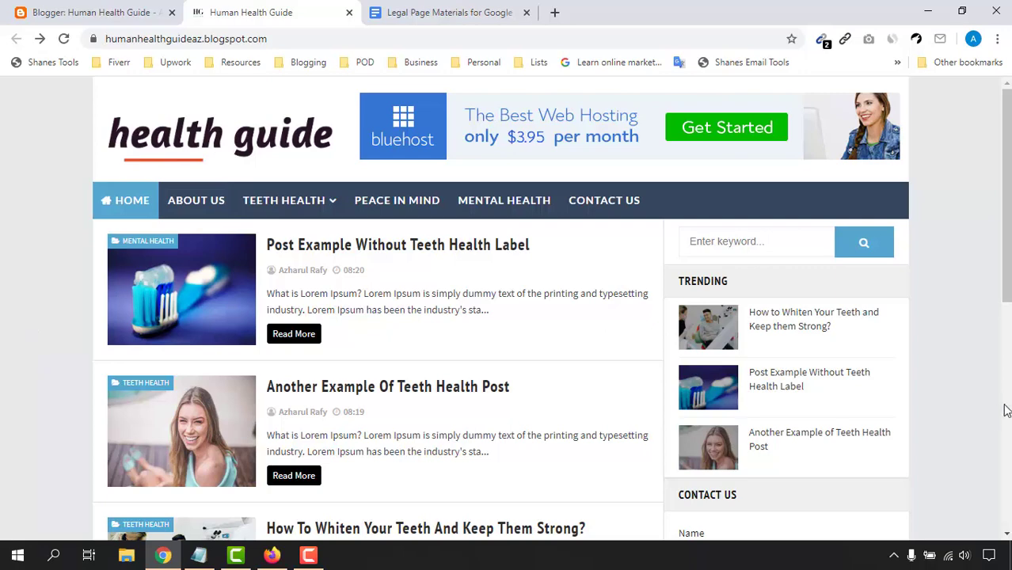
Step: From Blogger's Pages list, create a new page titled 'About Us' with an empty body
{"action": "left_click", "coordinate": [72, 6]}
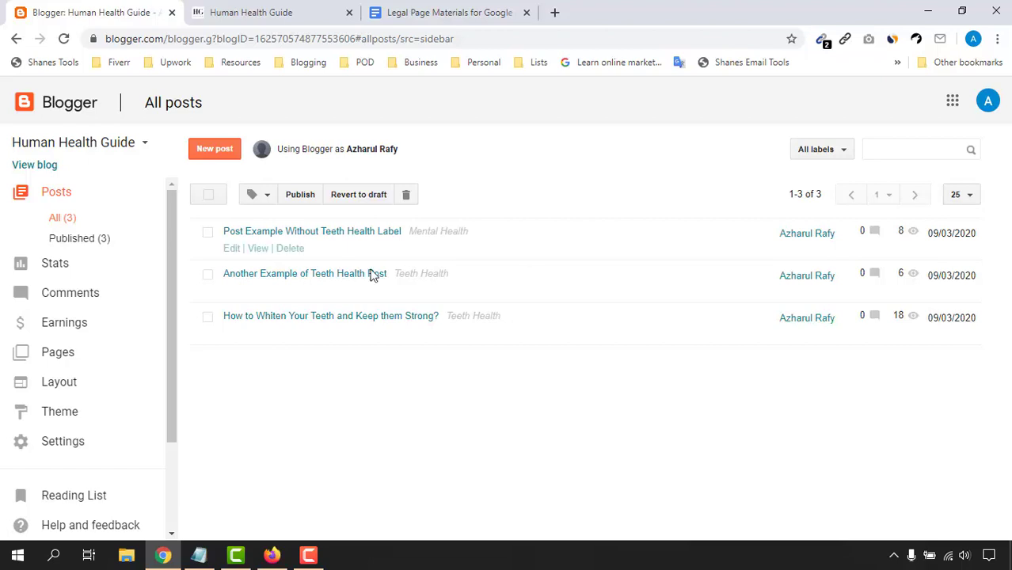
{"action": "left_click", "coordinate": [68, 356]}
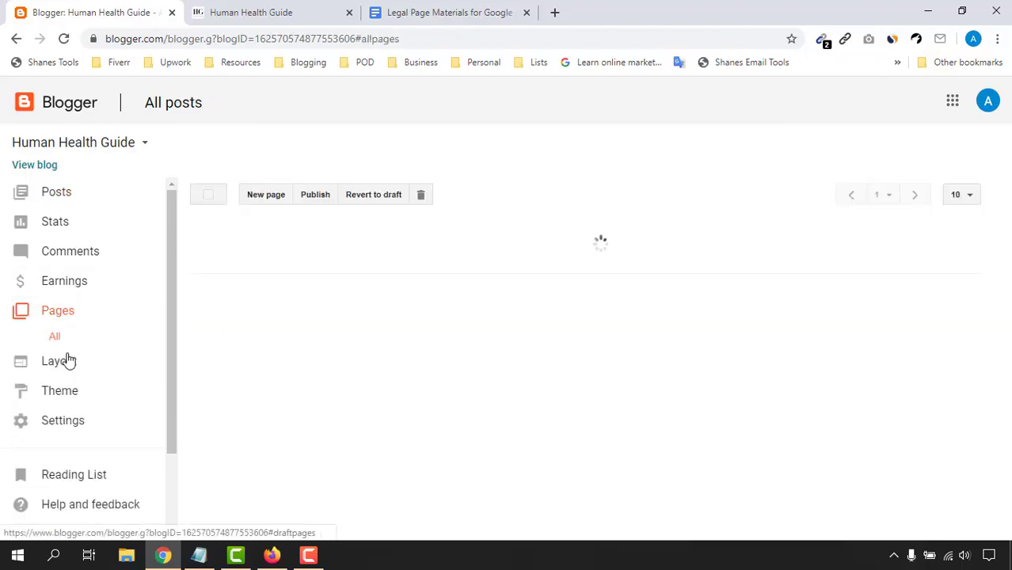
{"action": "left_click", "coordinate": [316, 7]}
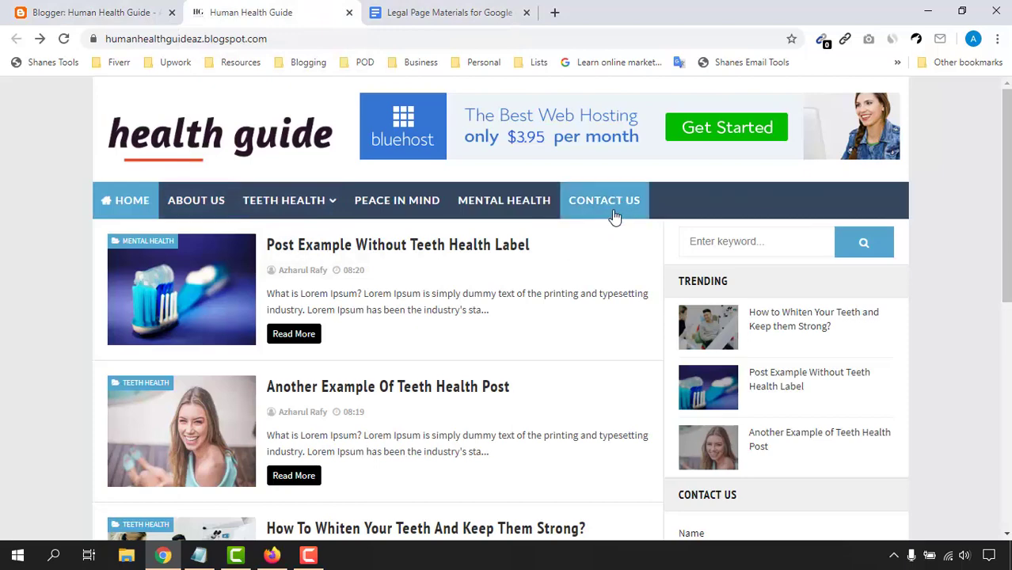
{"action": "left_click", "coordinate": [475, 8]}
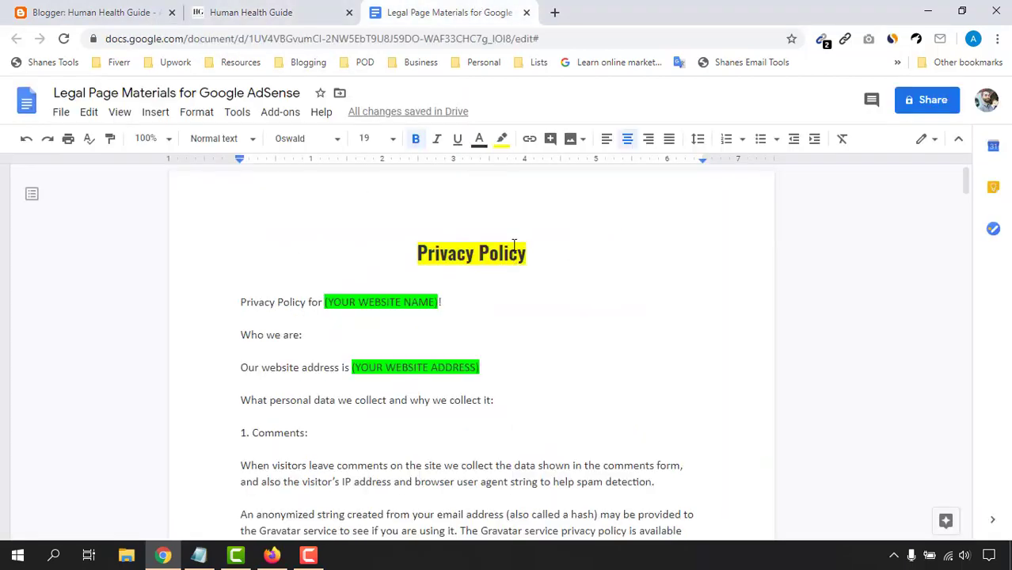
{"action": "left_click", "coordinate": [113, 11]}
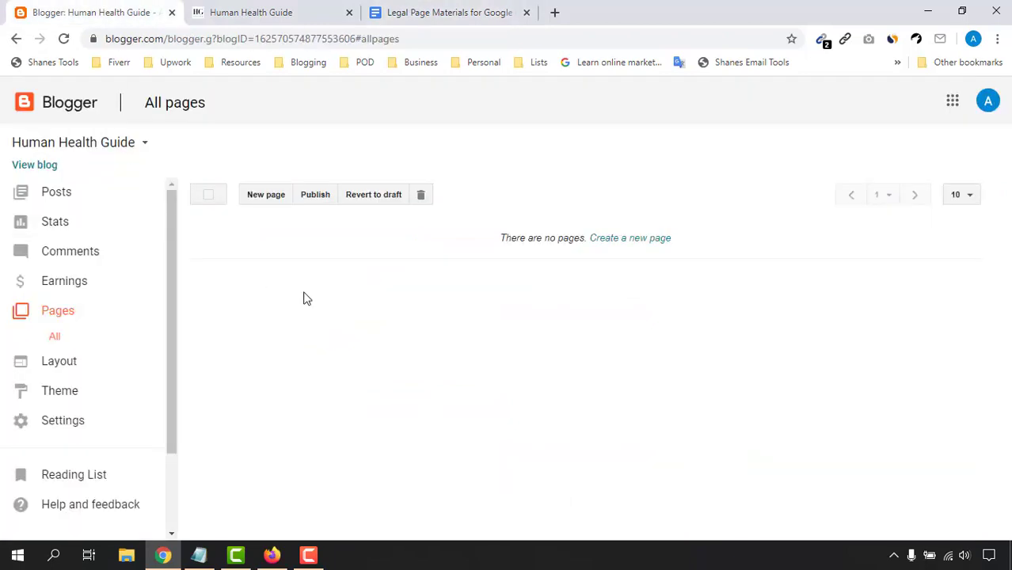
{"action": "left_click", "coordinate": [265, 195]}
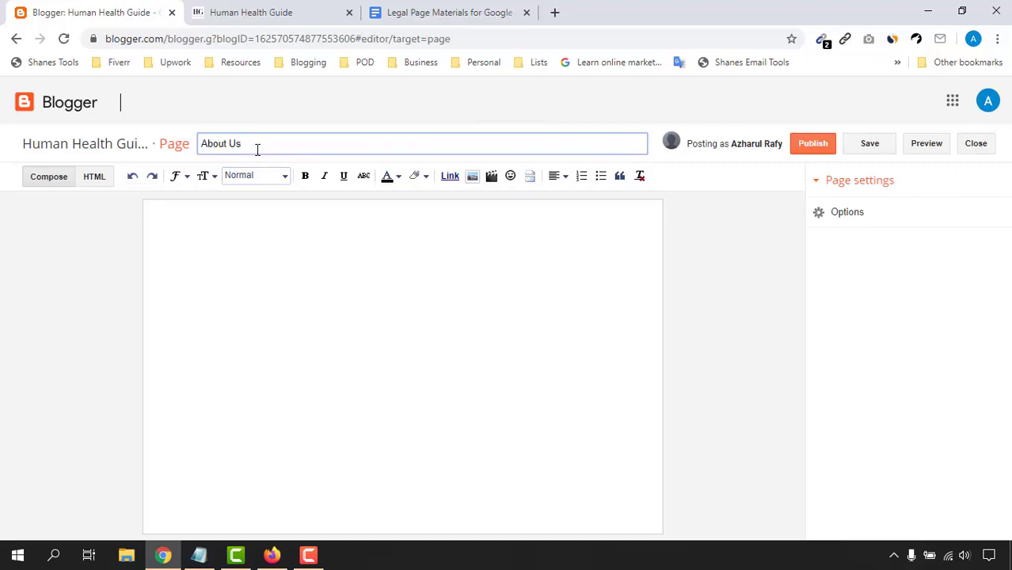
{"action": "left_click", "coordinate": [207, 268]}
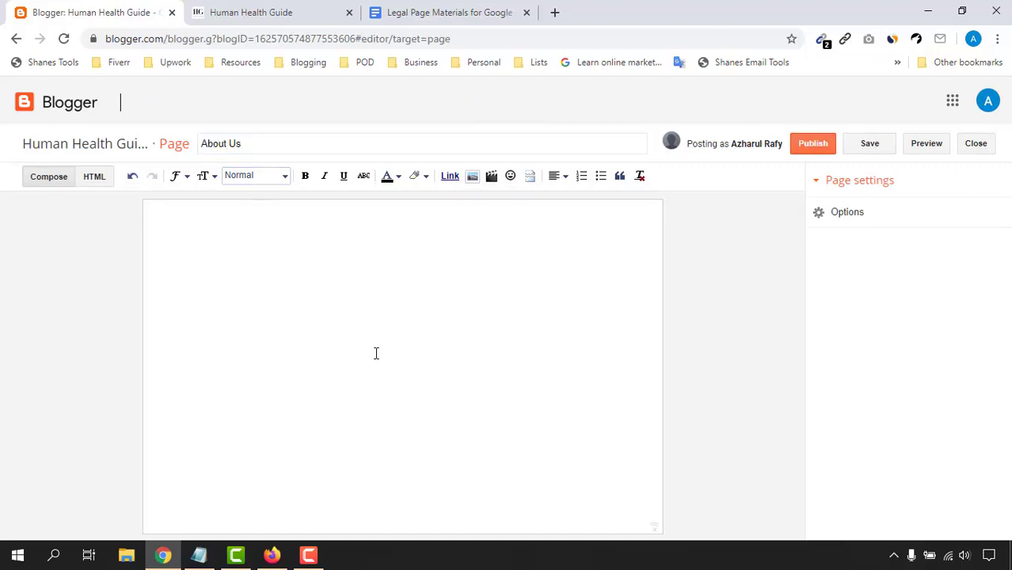
{"action": "left_click", "coordinate": [299, 10]}
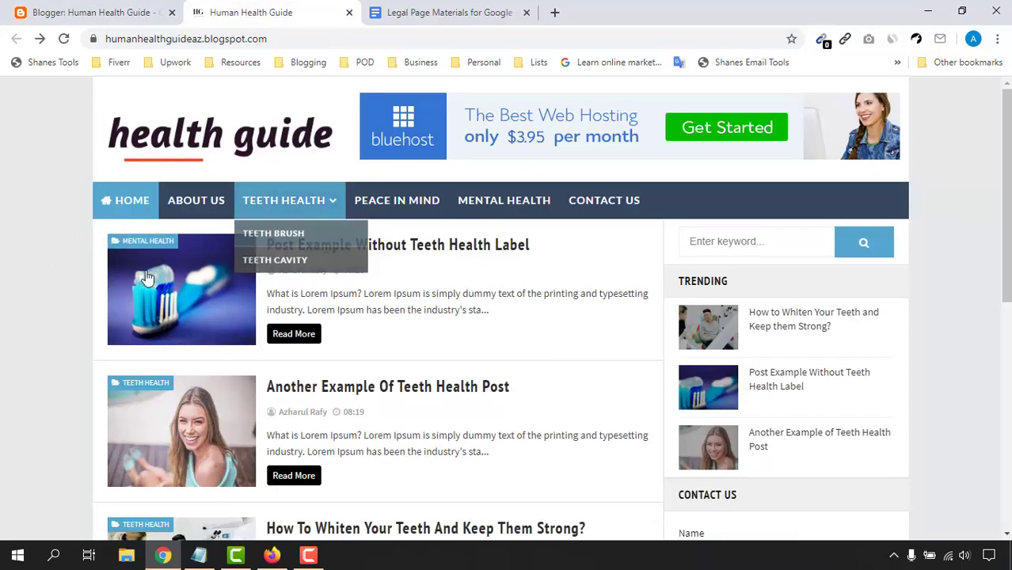
Step: Search Google for 'lorem ipsum' in a new tab and open lipsum.com
{"action": "scroll", "coordinate": [154, 425], "scroll_direction": "down", "scroll_amount": 4}
{"action": "scroll", "coordinate": [70, 264], "scroll_direction": "up", "scroll_amount": 4}
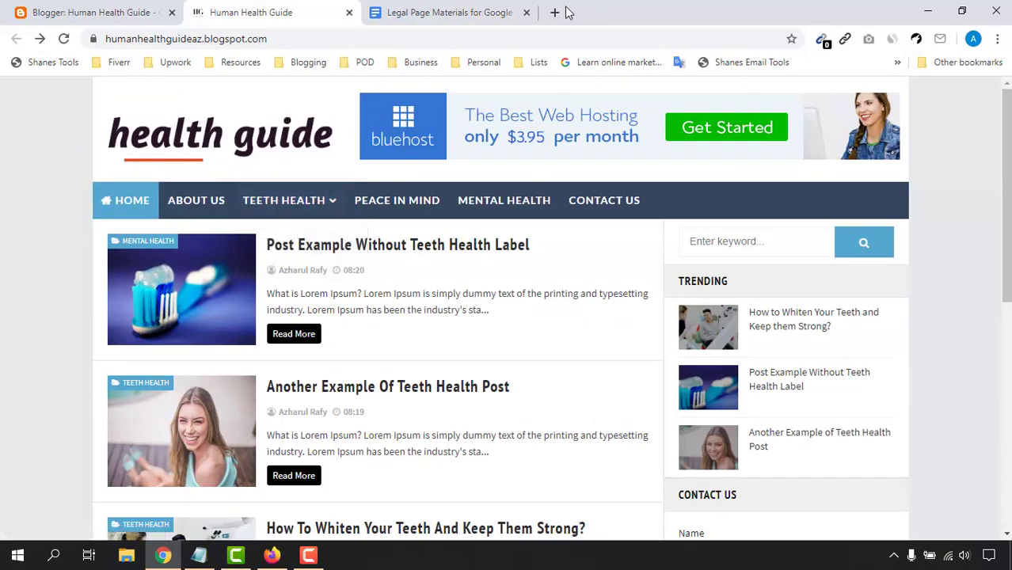
{"action": "left_click", "coordinate": [555, 11]}
{"action": "key", "text": "ctrl+shift+Tab"}
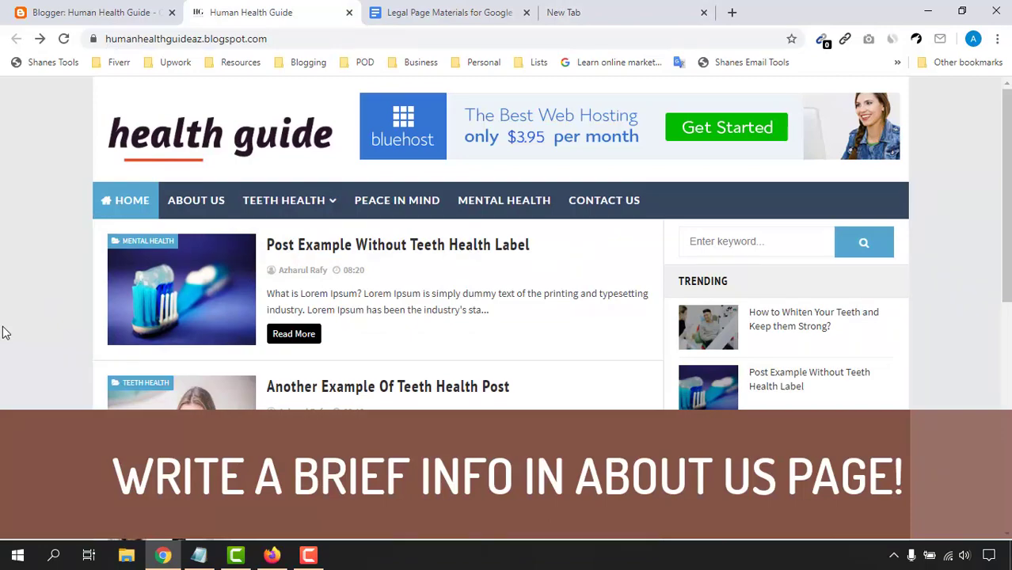
{"action": "left_click", "coordinate": [594, 12]}
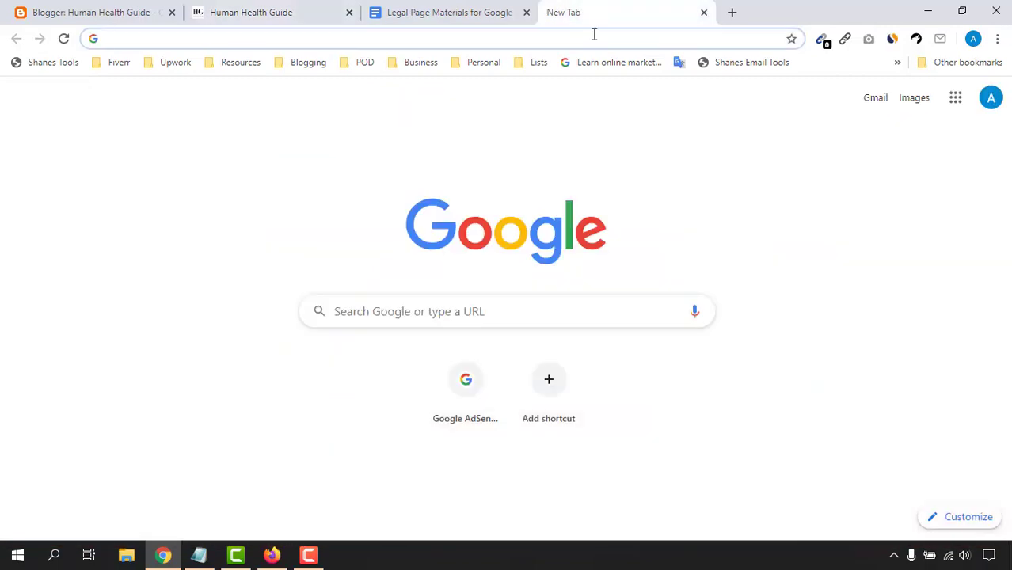
{"action": "type", "text": "lo"}
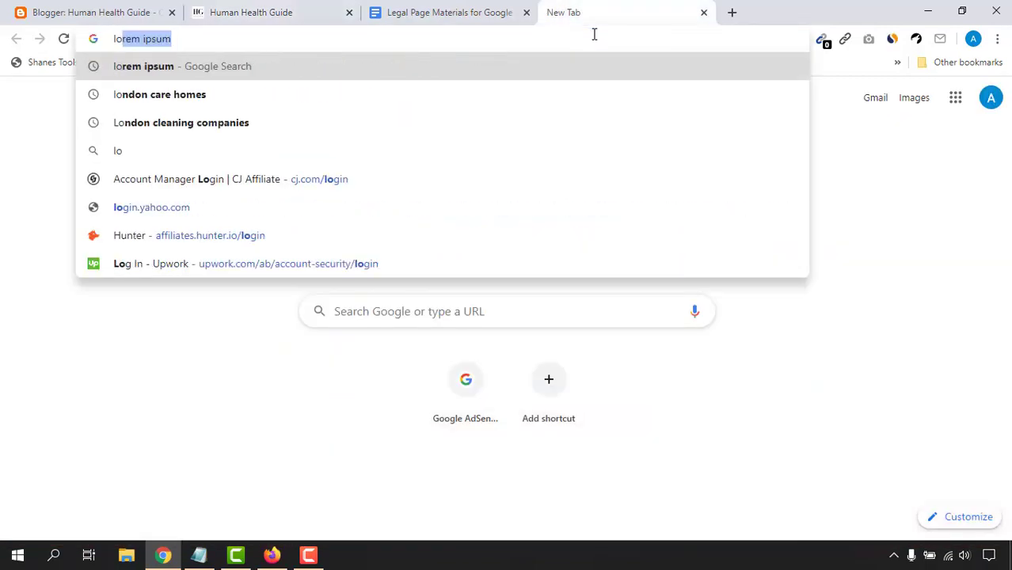
{"action": "key", "text": "Return"}
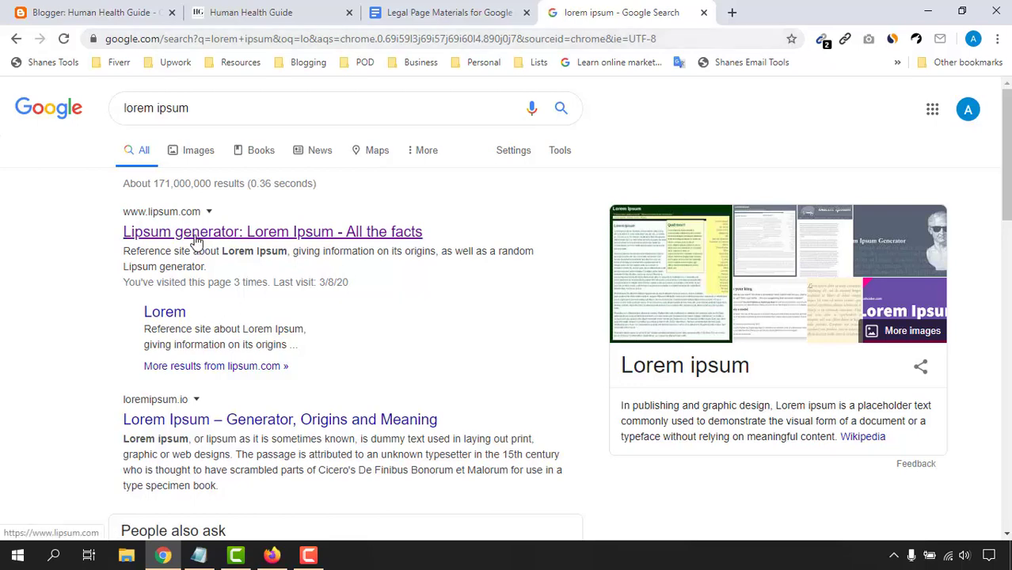
{"action": "left_click", "coordinate": [196, 240]}
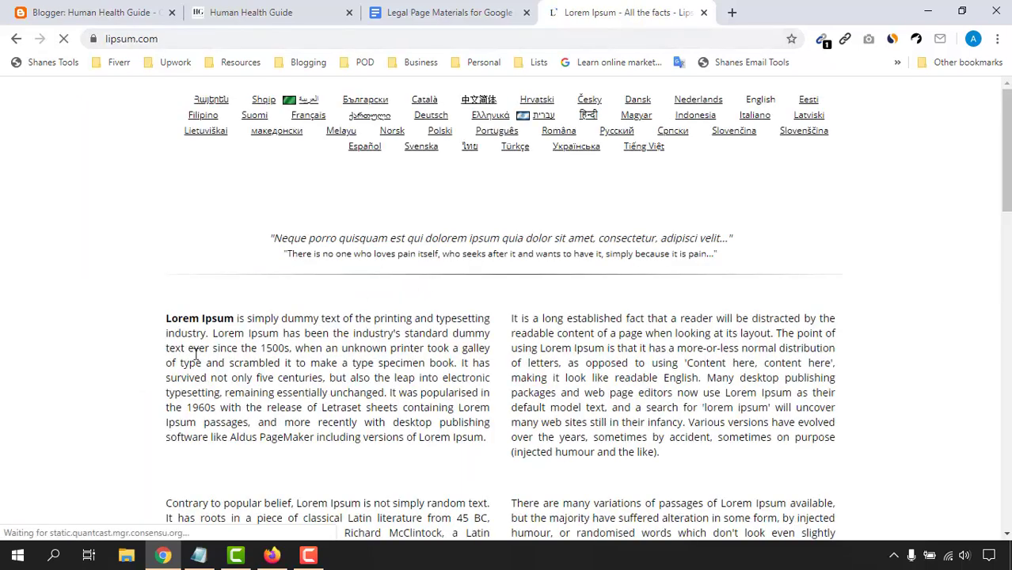
Step: Copy the first 'What is Lorem Ipsum?' paragraph into Notepad as plain text, then minimize Notepad
{"action": "left_click_drag", "start_coordinate": [167, 319], "coordinate": [488, 518]}
{"action": "right_click", "coordinate": [394, 415]}
{"action": "left_click", "coordinate": [400, 428]}
{"action": "scroll", "coordinate": [372, 307], "scroll_direction": "down", "scroll_amount": 2}
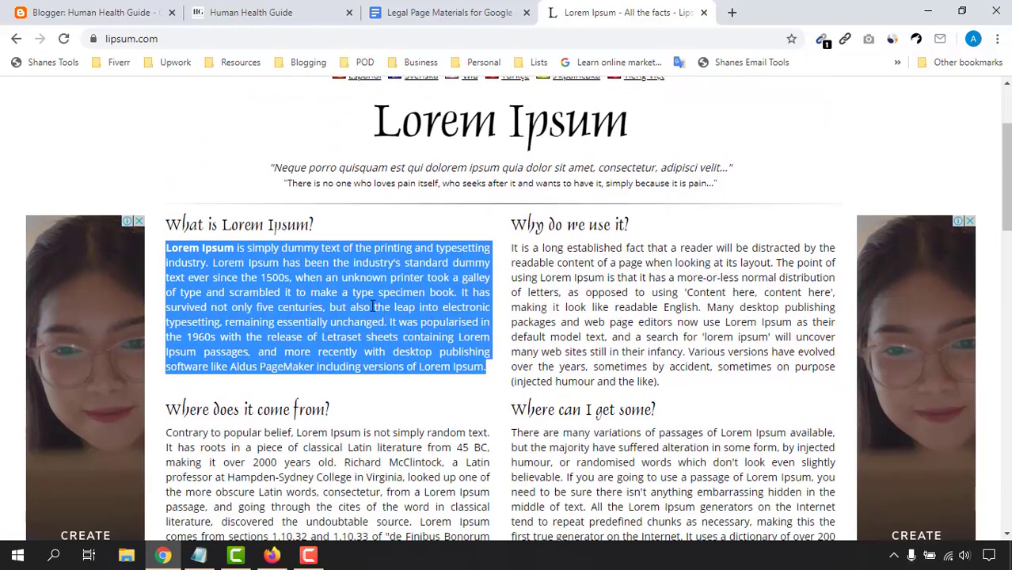
{"action": "left_click", "coordinate": [199, 555]}
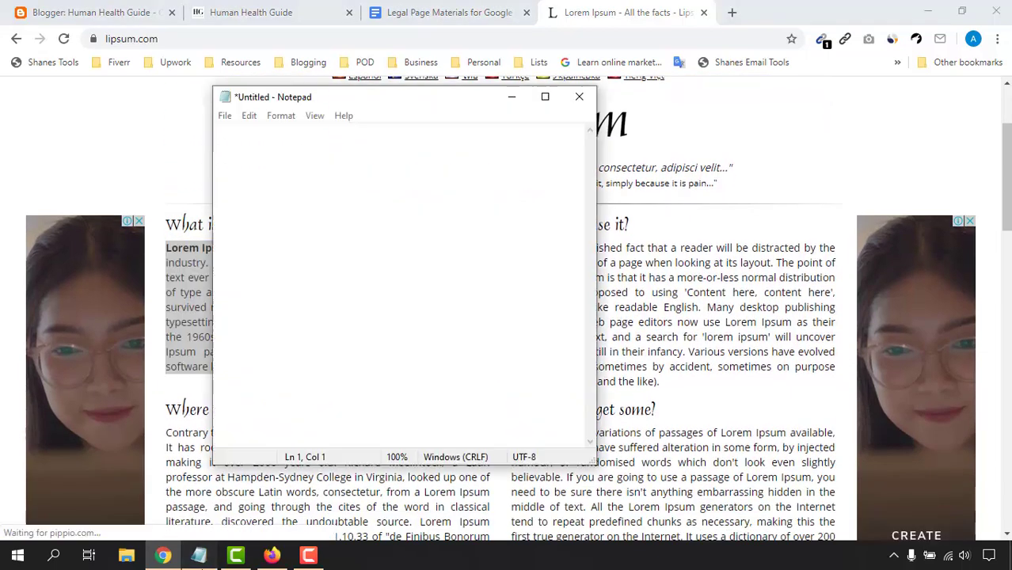
{"action": "right_click", "coordinate": [343, 195]}
{"action": "left_click", "coordinate": [392, 265]}
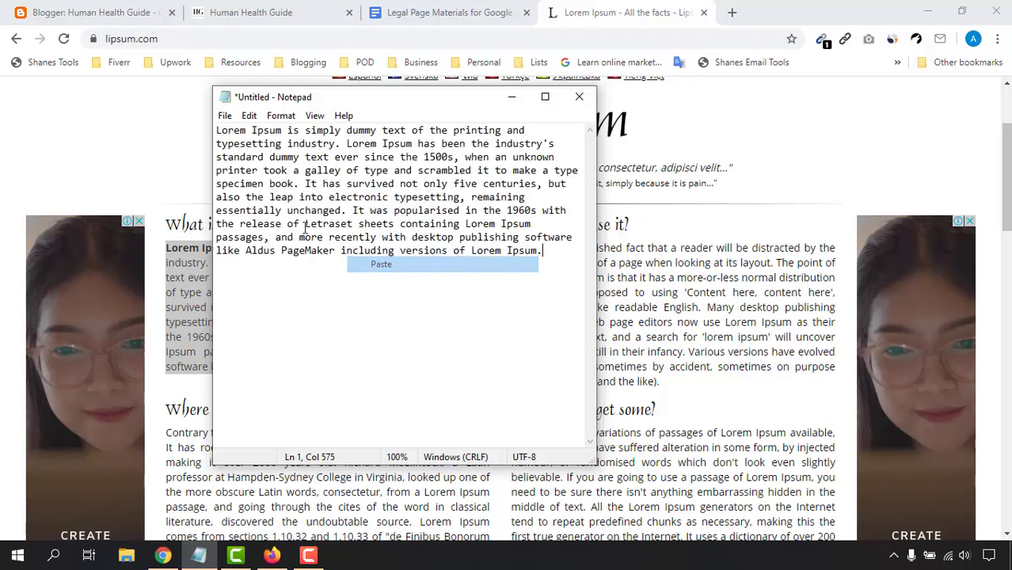
{"action": "key", "text": "ctrl+a"}
{"action": "left_click", "coordinate": [511, 96]}
{"action": "left_click", "coordinate": [260, 10]}
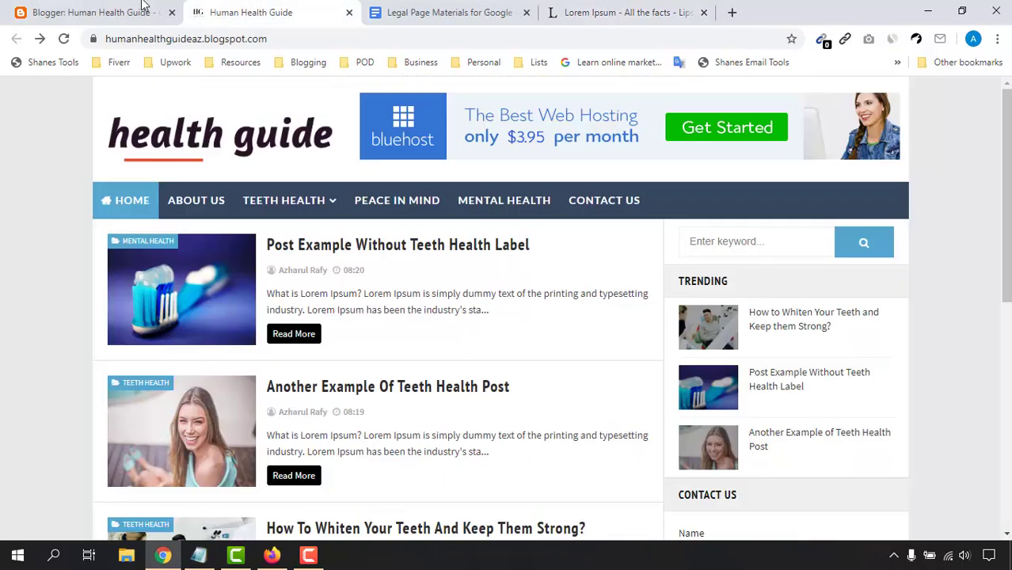
Step: Paste the Lorem Ipsum paragraph into the About Us body, then save and publish it
{"action": "left_click", "coordinate": [95, 12]}
{"action": "left_click", "coordinate": [246, 280]}
{"action": "key", "text": "ctrl+v"}
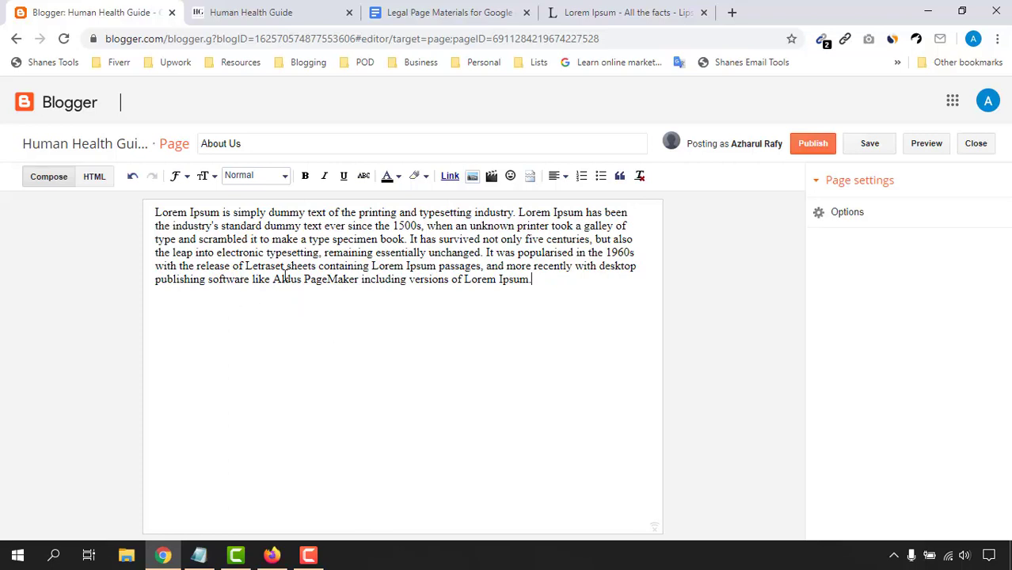
{"action": "left_click", "coordinate": [870, 143]}
{"action": "left_click", "coordinate": [818, 145]}
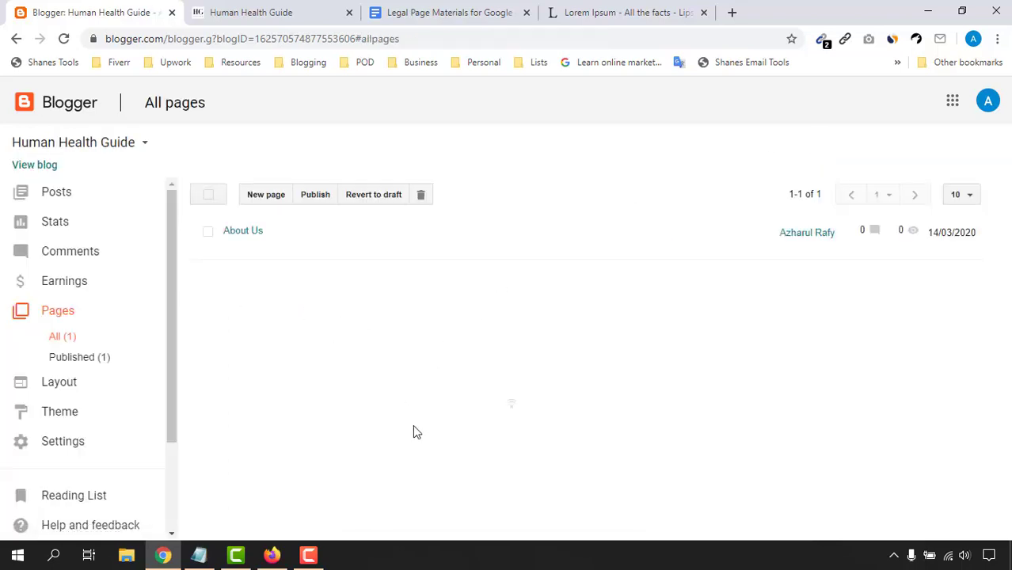
Step: Check the live blog, then start a new blank page from Blogger's pages list
{"action": "mouse_move", "coordinate": [274, 232]}
{"action": "left_click", "coordinate": [289, 9]}
{"action": "left_click", "coordinate": [115, 9]}
{"action": "left_click", "coordinate": [269, 197]}
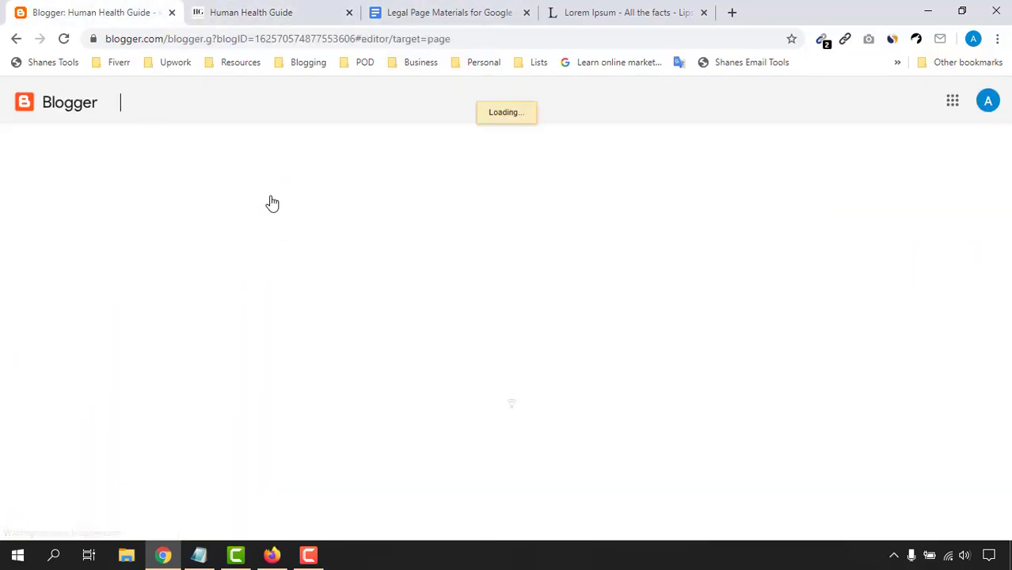
{"action": "left_click", "coordinate": [310, 146]}
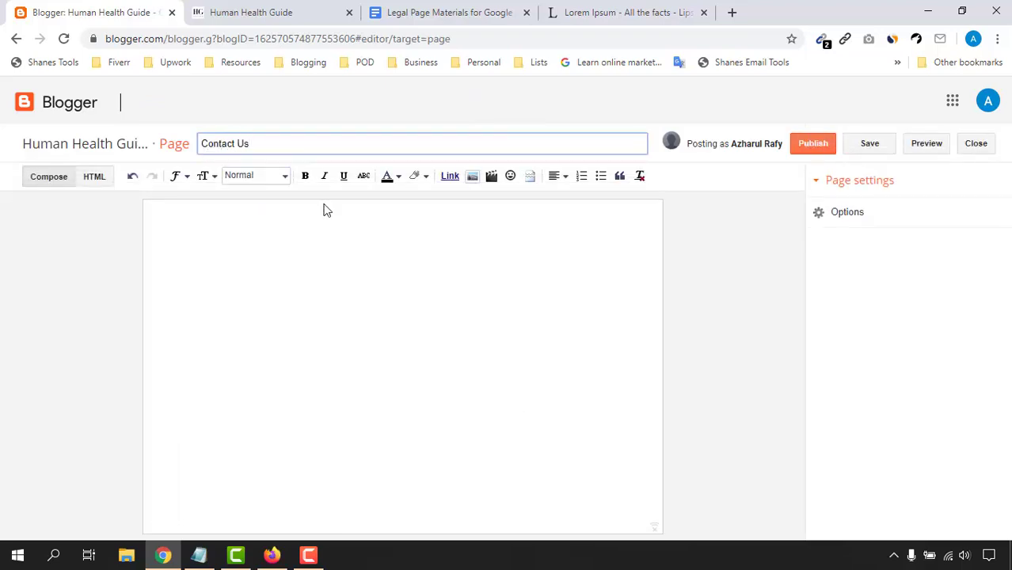
Step: Write the Contact Us body asking visitors to e-mail the owner's address, then publish it
{"action": "left_click", "coordinate": [320, 247]}
{"action": "left_click", "coordinate": [628, 9]}
{"action": "triple_click", "coordinate": [390, 332]}
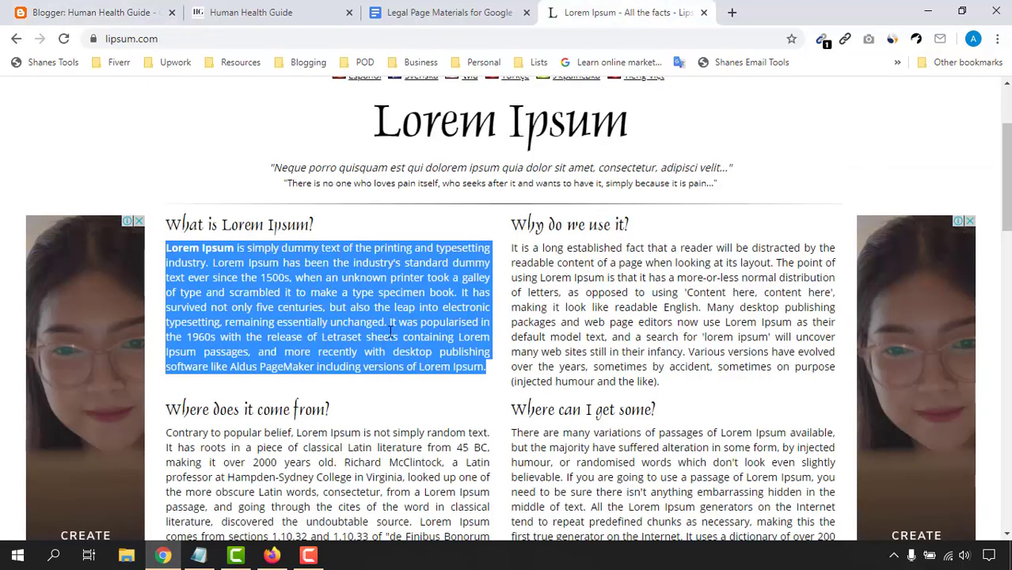
{"action": "left_click", "coordinate": [179, 251]}
{"action": "key", "text": "ctrl+1"}
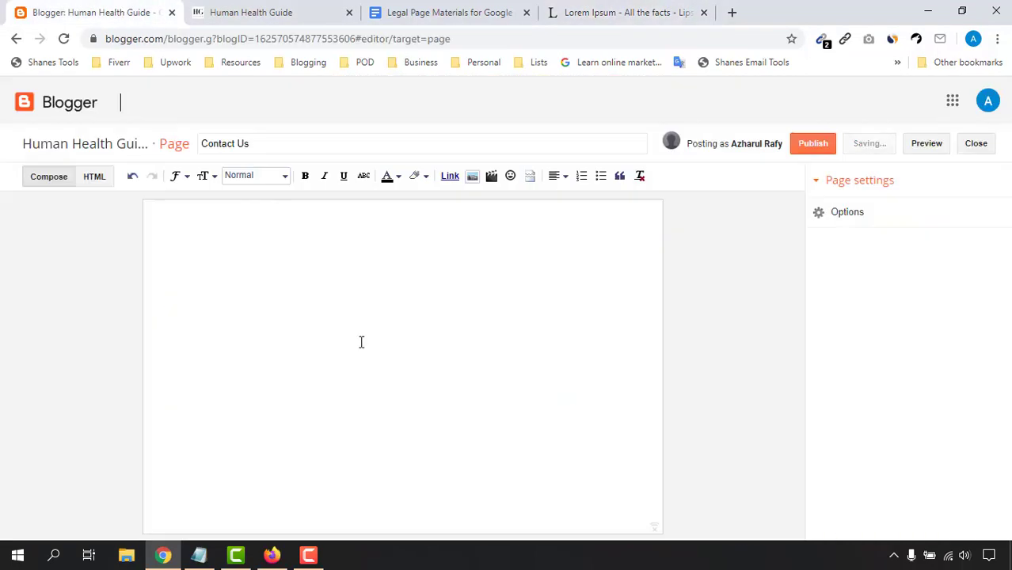
{"action": "type", "text": "Please send us an email to"}
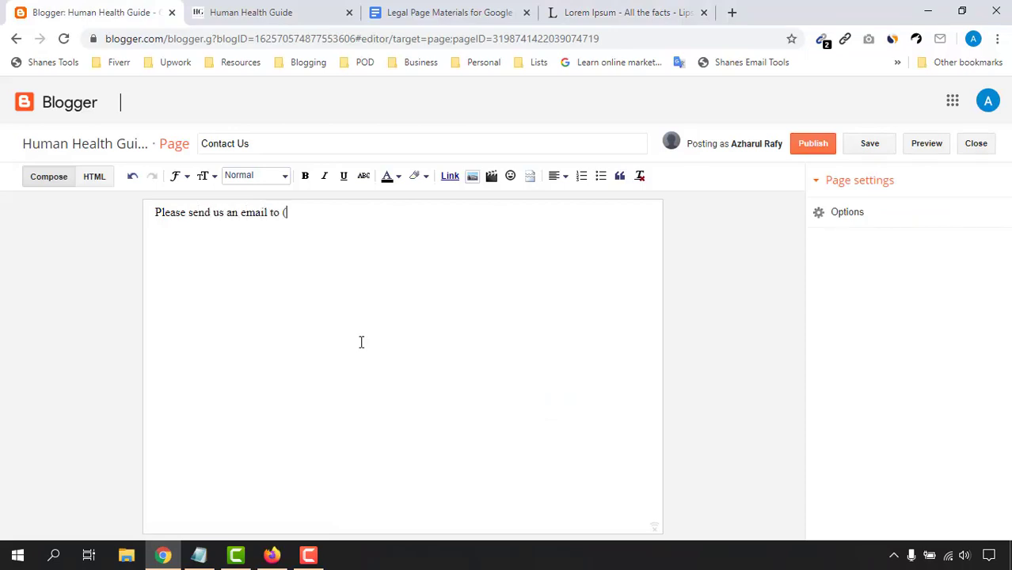
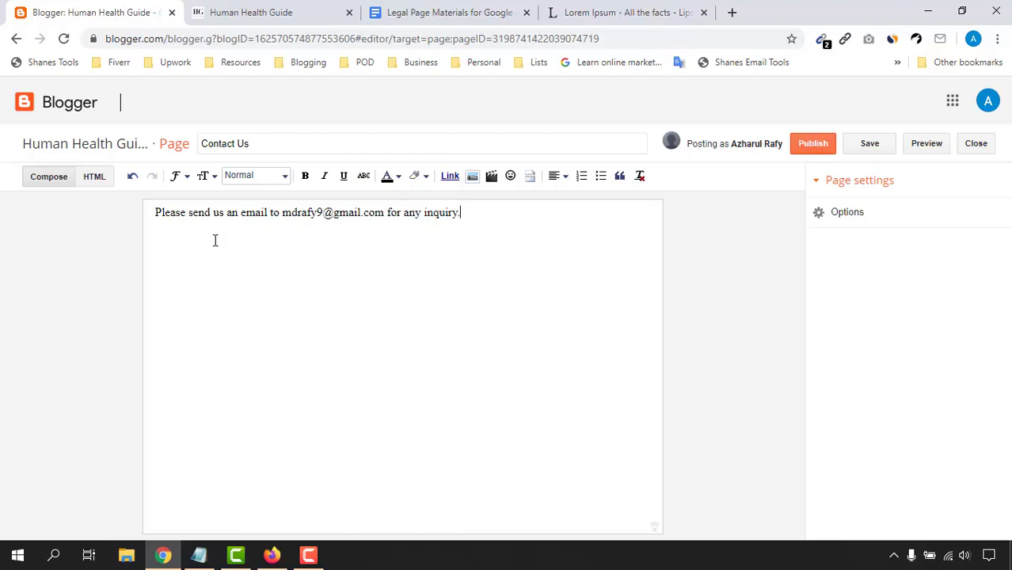
{"action": "left_click", "coordinate": [812, 145]}
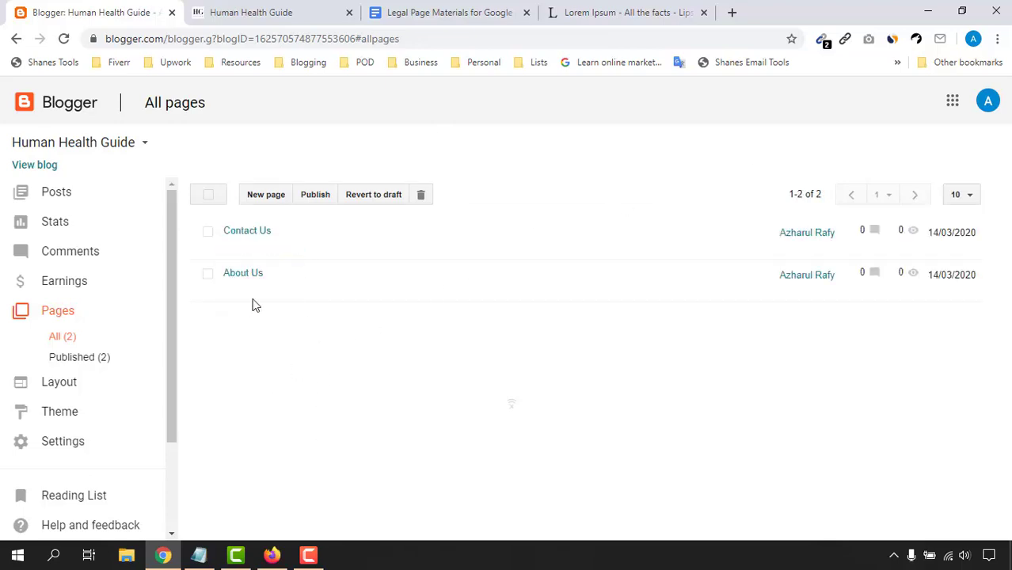
Step: Start another new blank page from Blogger's pages list
{"action": "left_click", "coordinate": [434, 12]}
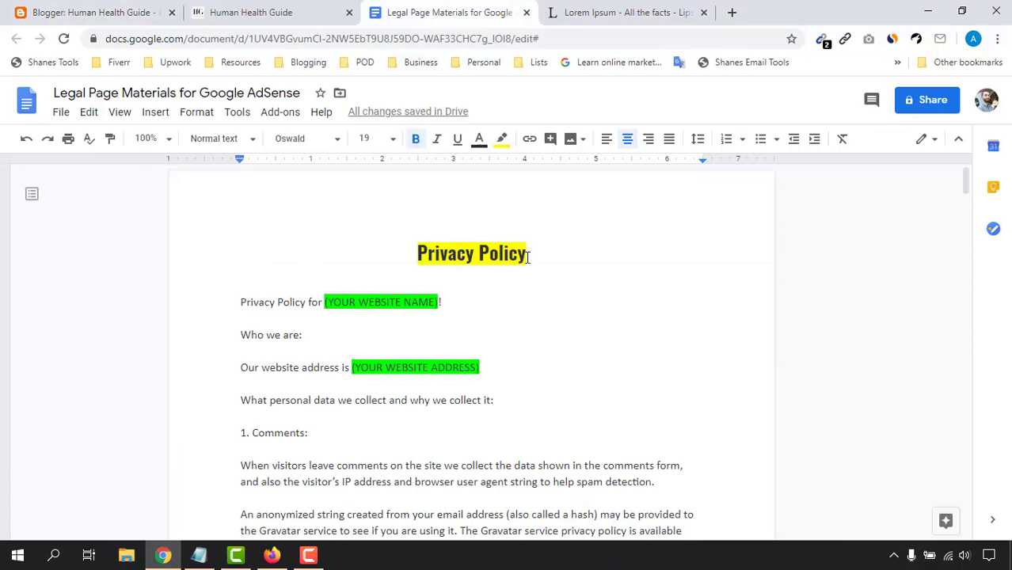
{"action": "left_click", "coordinate": [33, 8]}
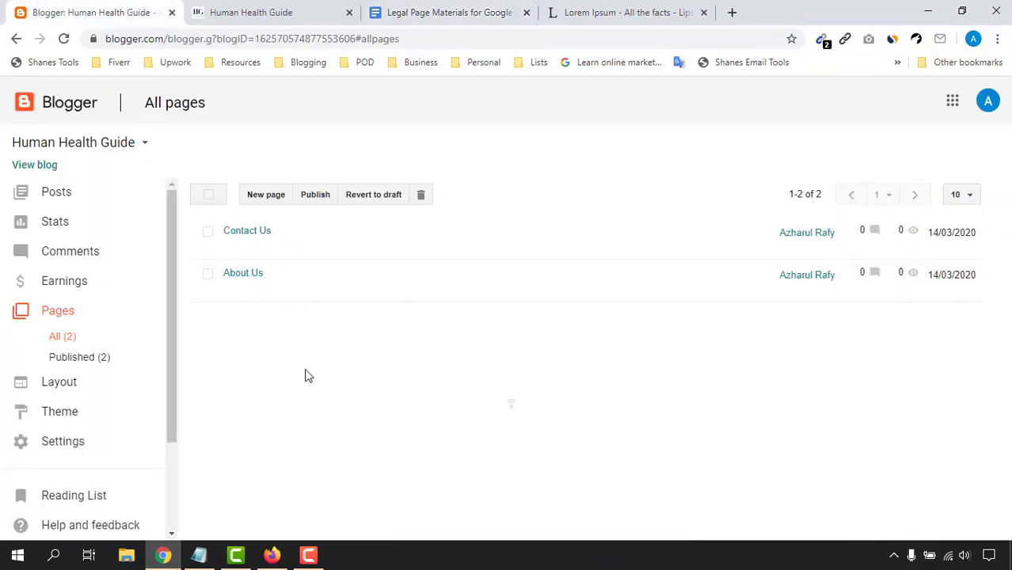
{"action": "left_click", "coordinate": [277, 198]}
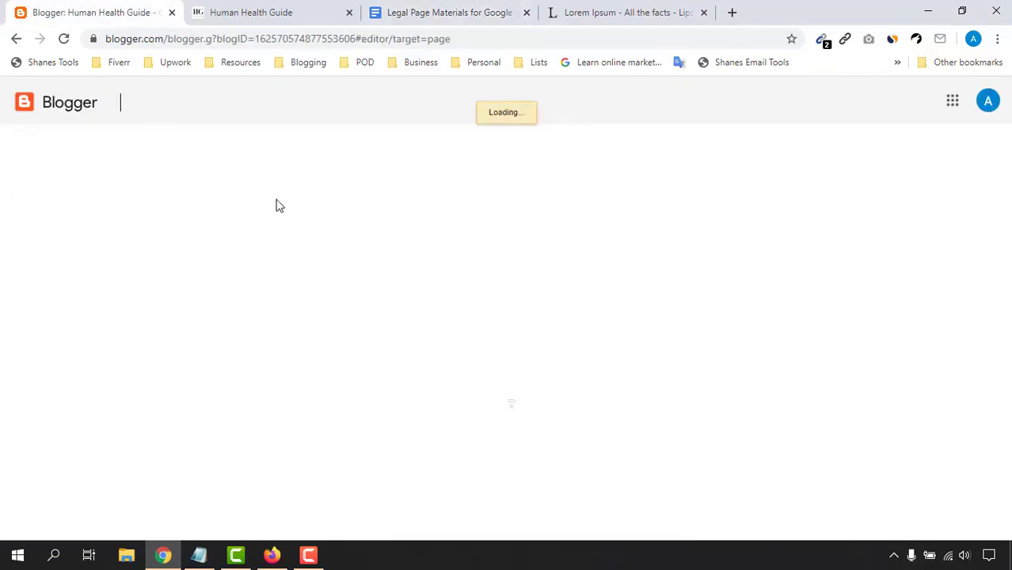
Step: Title the new page 'Privacy Policy' using the heading copied from the legal document
{"action": "left_click", "coordinate": [475, 10]}
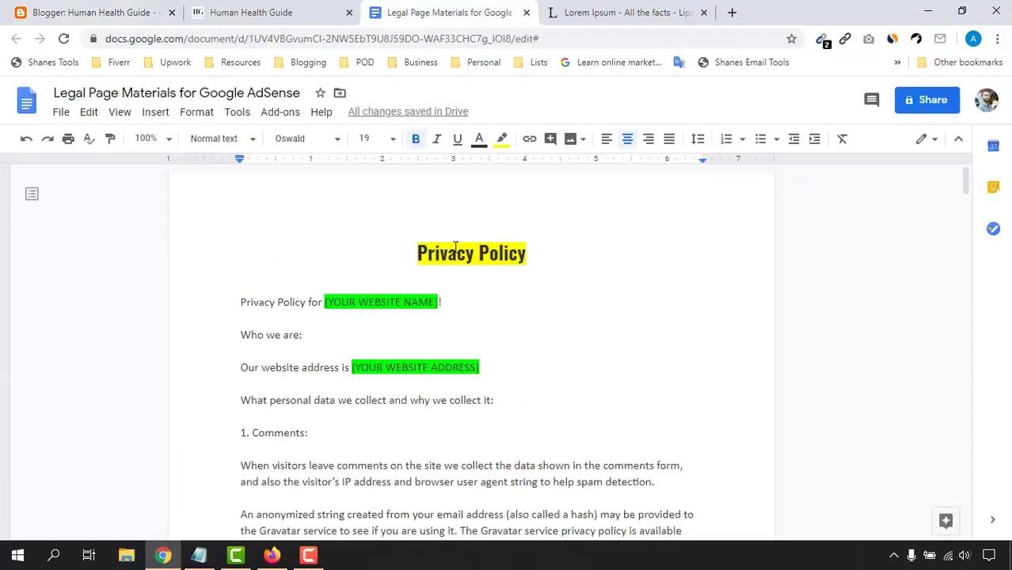
{"action": "left_click_drag", "start_coordinate": [417, 254], "coordinate": [527, 259]}
{"action": "right_click", "coordinate": [534, 267]}
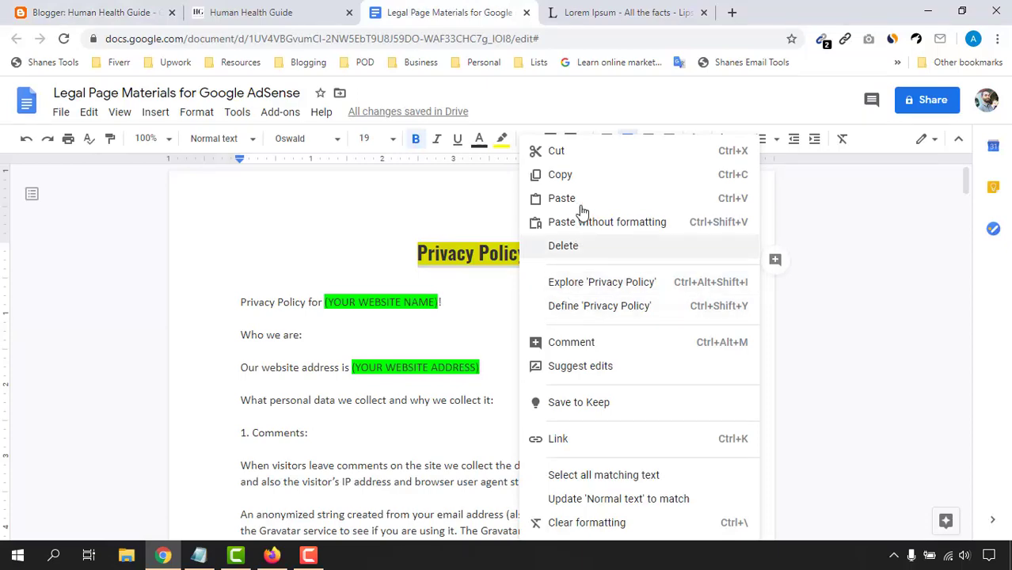
{"action": "left_click", "coordinate": [111, 13]}
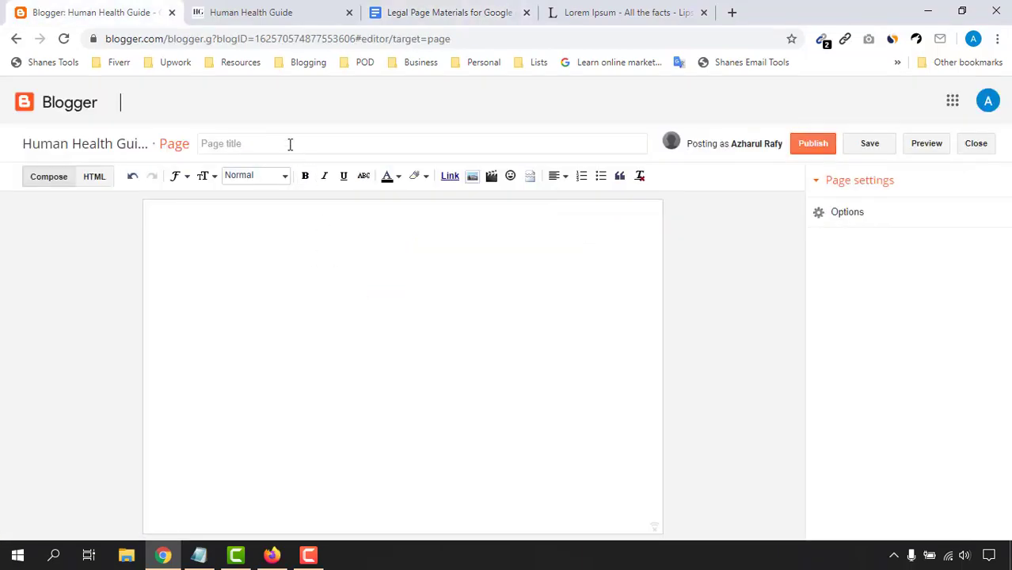
{"action": "left_click", "coordinate": [289, 144]}
{"action": "right_click", "coordinate": [291, 145]}
{"action": "left_click", "coordinate": [337, 282]}
{"action": "left_click", "coordinate": [317, 300]}
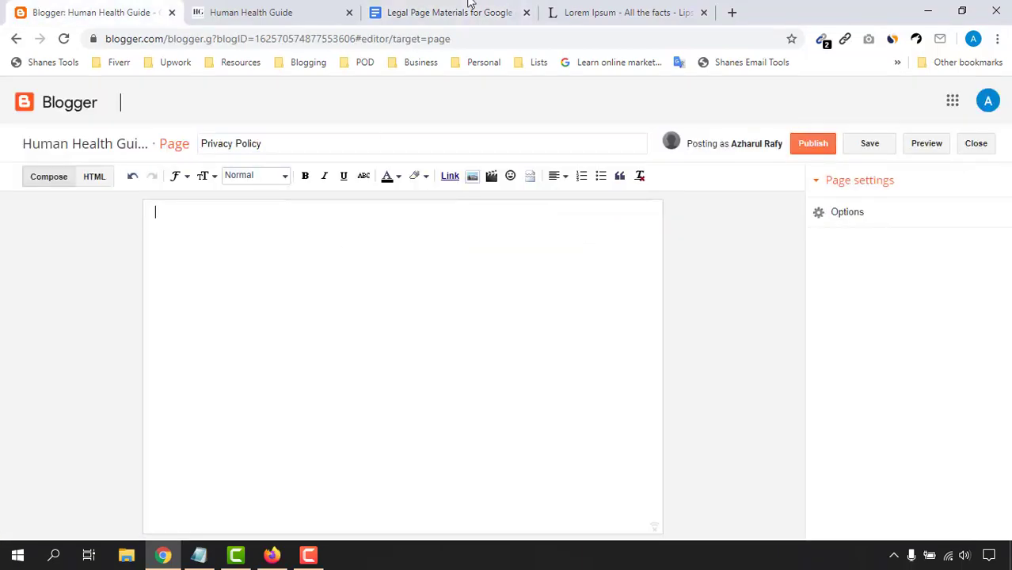
{"action": "key", "text": "ctrl+3"}
Step: Copy the privacy policy text below the heading, down to the e-mail placeholder
{"action": "left_click", "coordinate": [244, 303]}
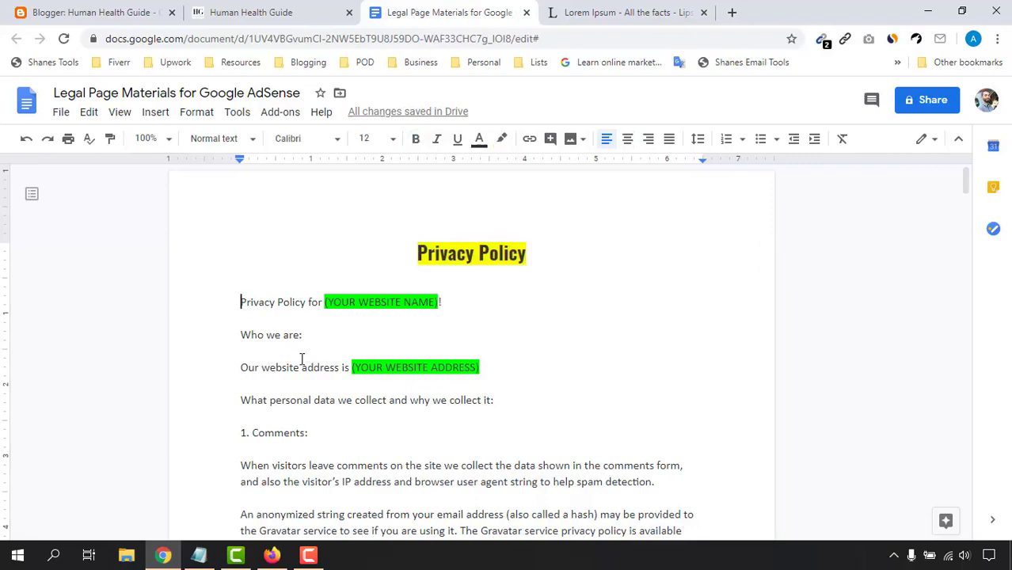
{"action": "left_click_drag", "start_coordinate": [301, 359], "coordinate": [572, 354]}
{"action": "left_click_drag", "start_coordinate": [453, 330], "coordinate": [298, 296]}
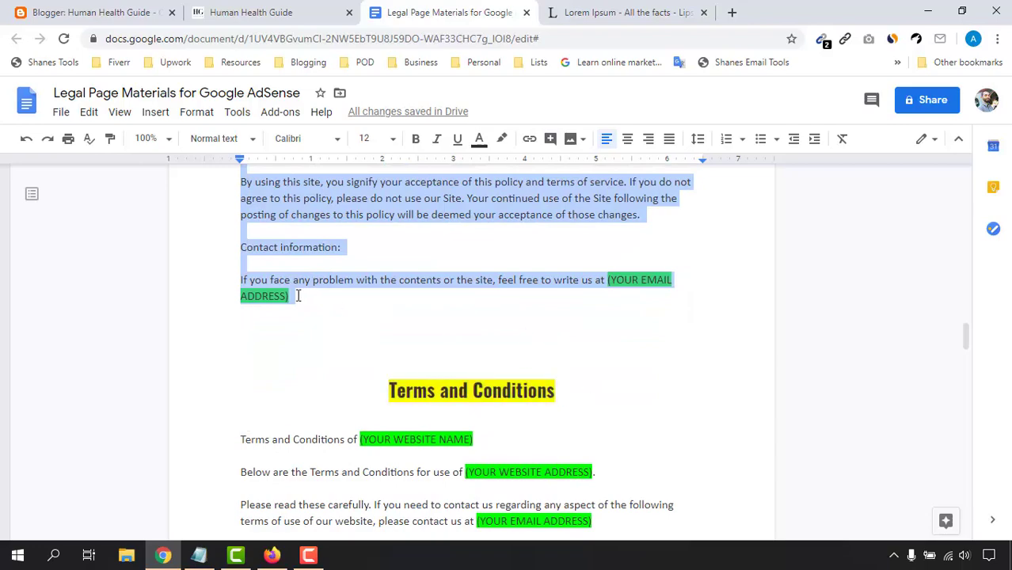
{"action": "scroll", "coordinate": [328, 289], "scroll_direction": "up", "scroll_amount": 15}
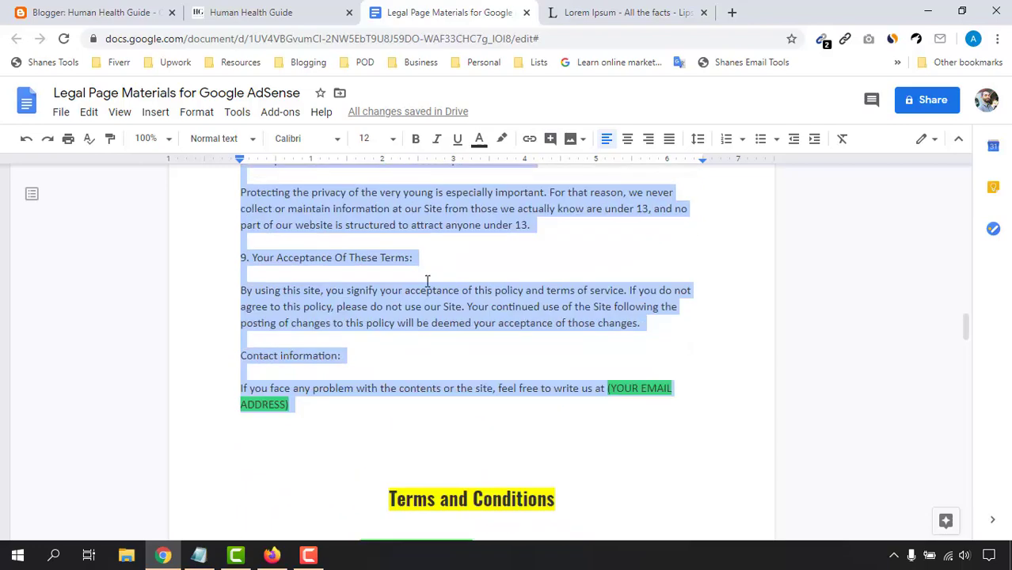
{"action": "scroll", "coordinate": [488, 291], "scroll_direction": "down", "scroll_amount": 10}
{"action": "scroll", "coordinate": [331, 420], "scroll_direction": "down", "scroll_amount": 8}
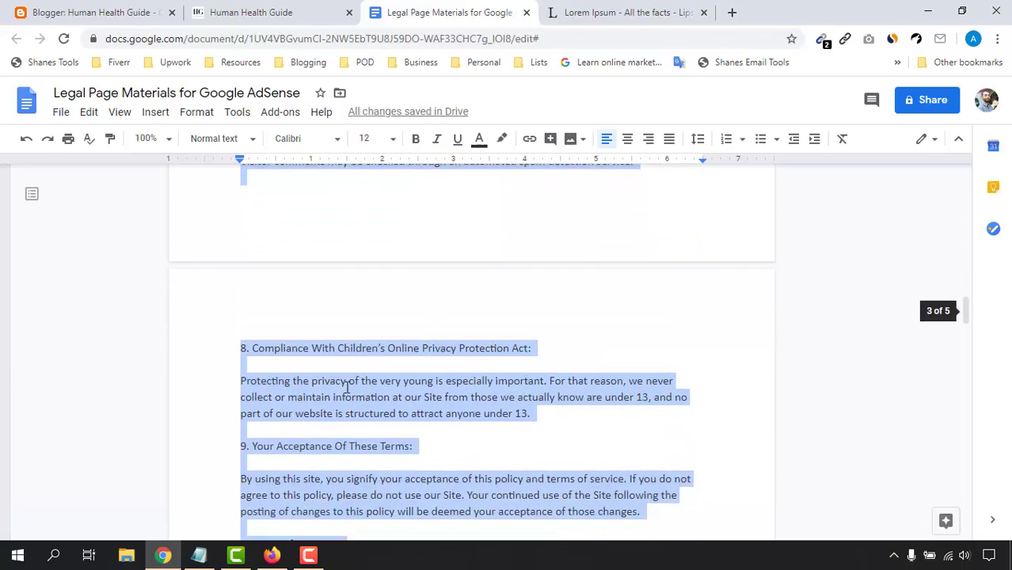
{"action": "right_click", "coordinate": [321, 215]}
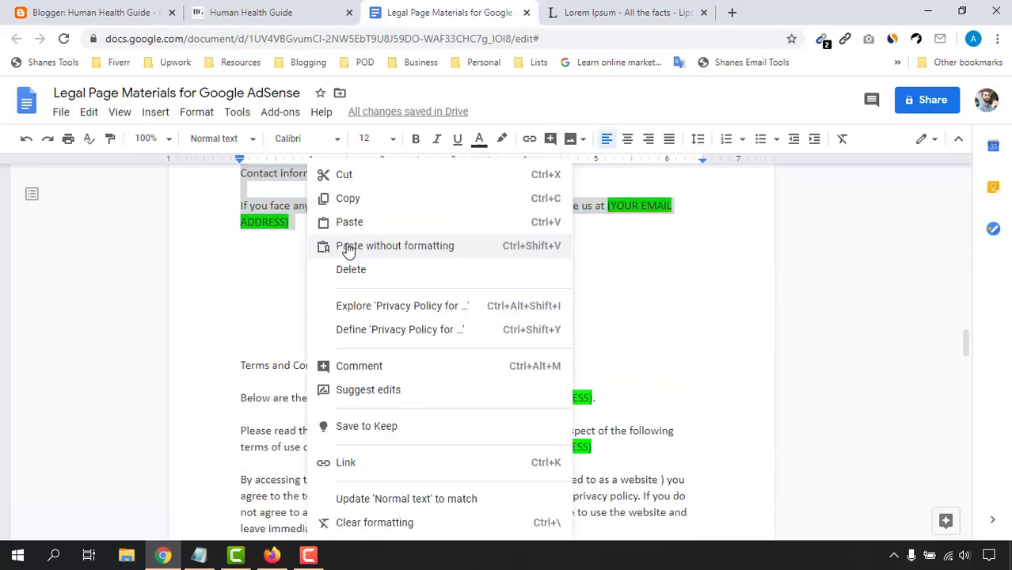
{"action": "left_click", "coordinate": [347, 198]}
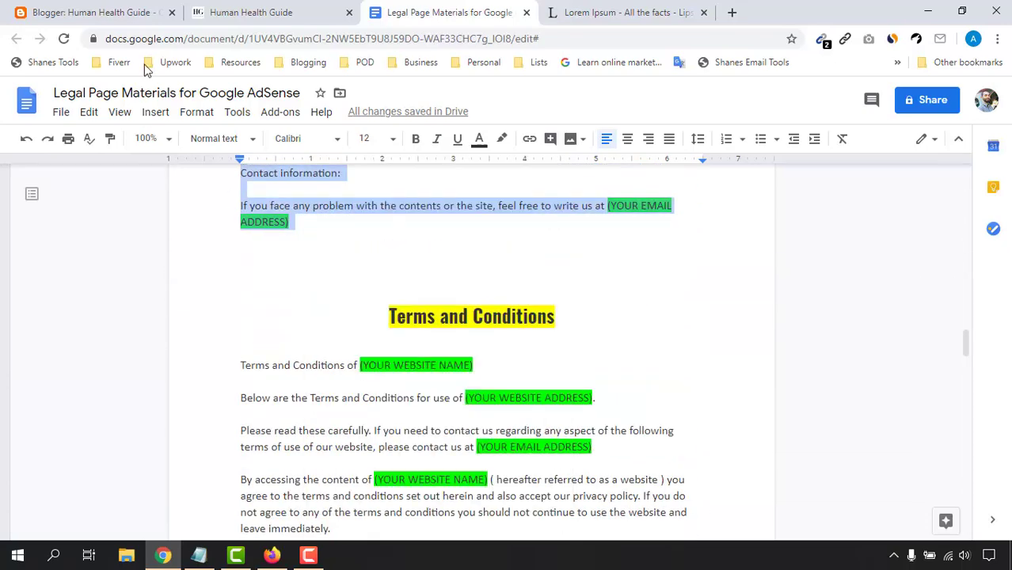
{"action": "left_click", "coordinate": [131, 10]}
{"action": "left_click", "coordinate": [226, 291]}
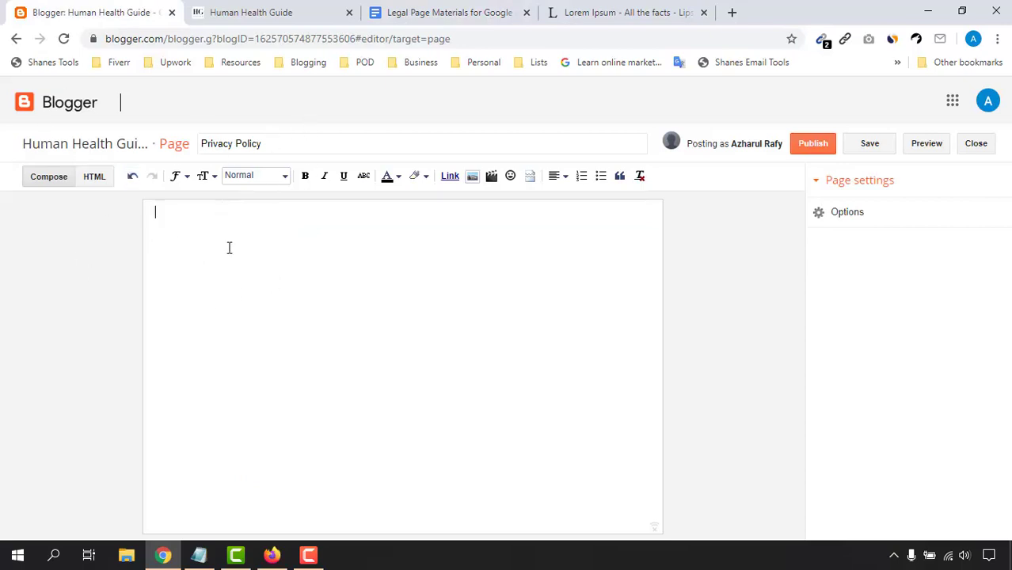
Step: Paste the copied privacy policy into the page body and scroll through it
{"action": "right_click", "coordinate": [208, 229]}
{"action": "left_click", "coordinate": [252, 346]}
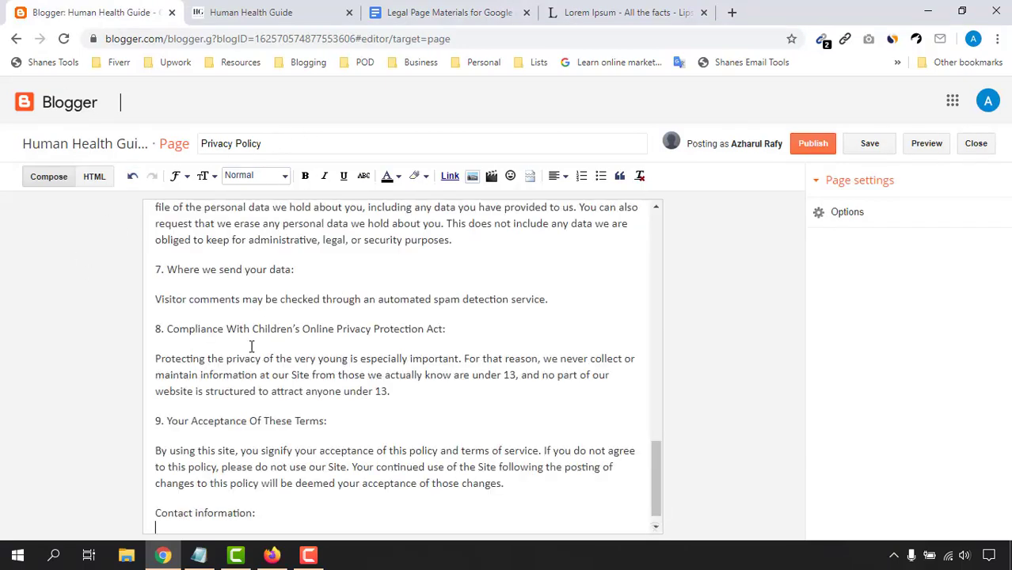
{"action": "left_click_drag", "start_coordinate": [654, 490], "coordinate": [711, 256]}
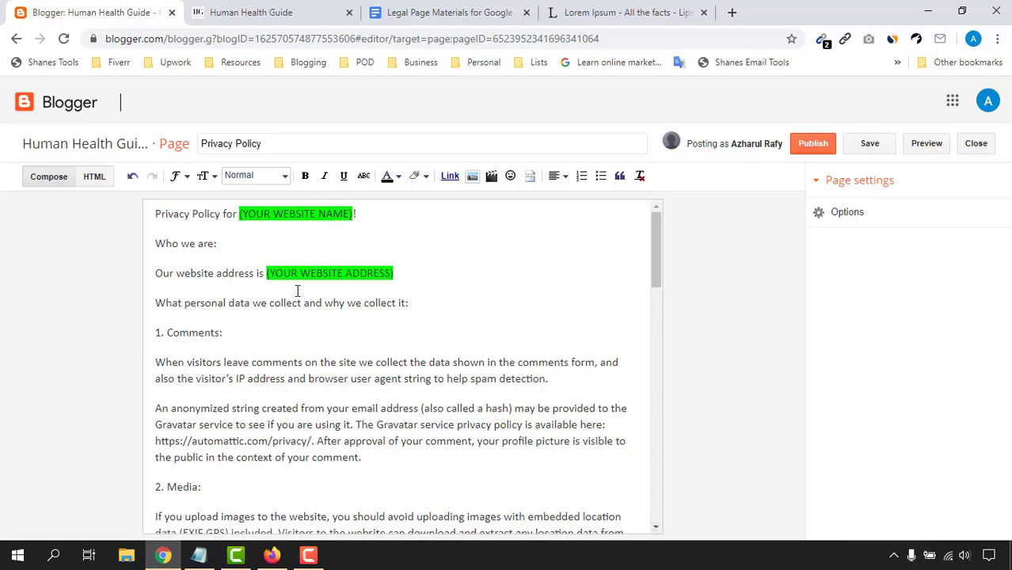
{"action": "scroll", "coordinate": [320, 410], "scroll_direction": "down", "scroll_amount": 15}
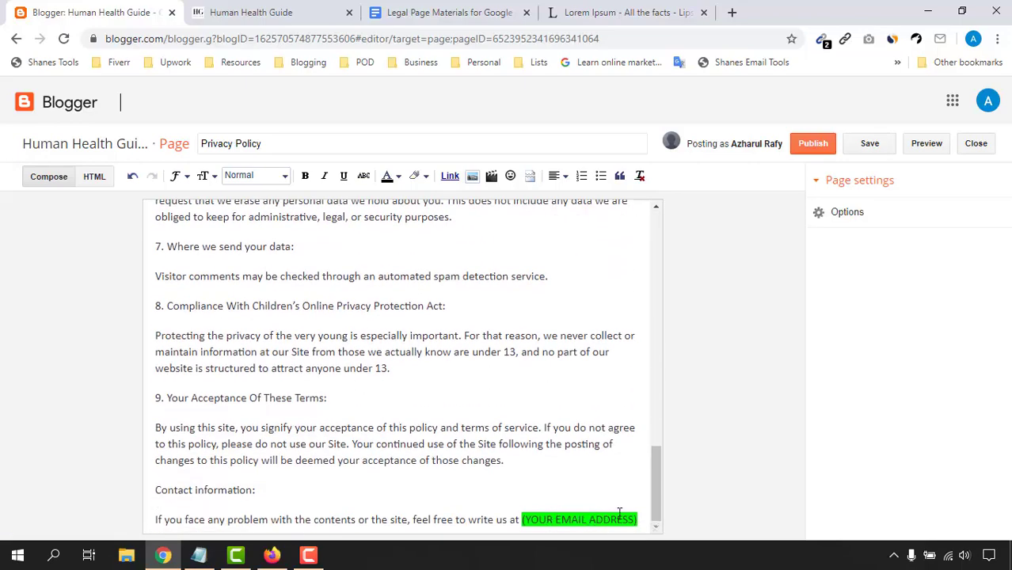
{"action": "scroll", "coordinate": [599, 467], "scroll_direction": "up", "scroll_amount": 15}
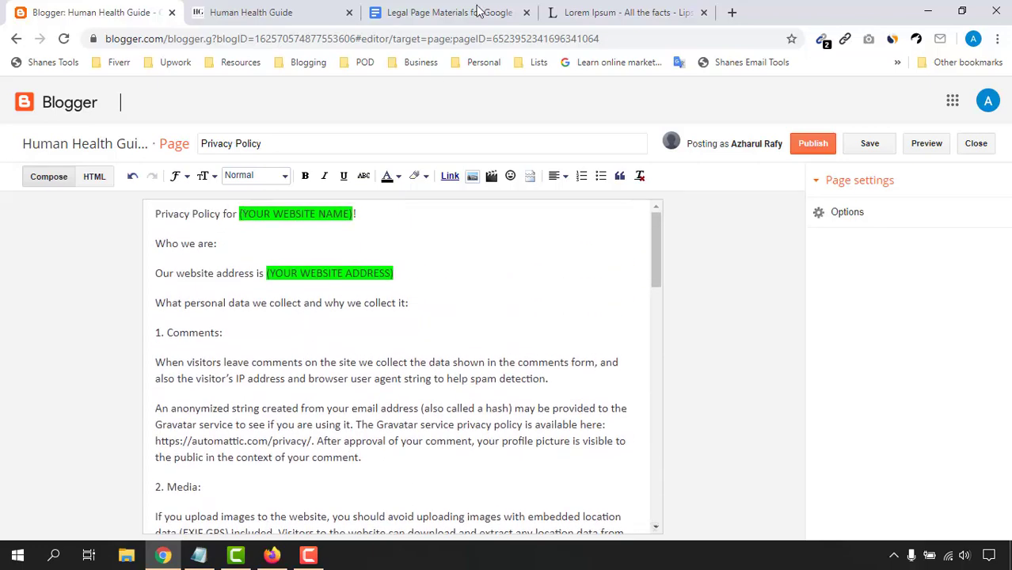
Step: Glance at the live blog, then place the cursor before the [YOUR WEBSITE NAME] placeholder
{"action": "left_click", "coordinate": [260, 10]}
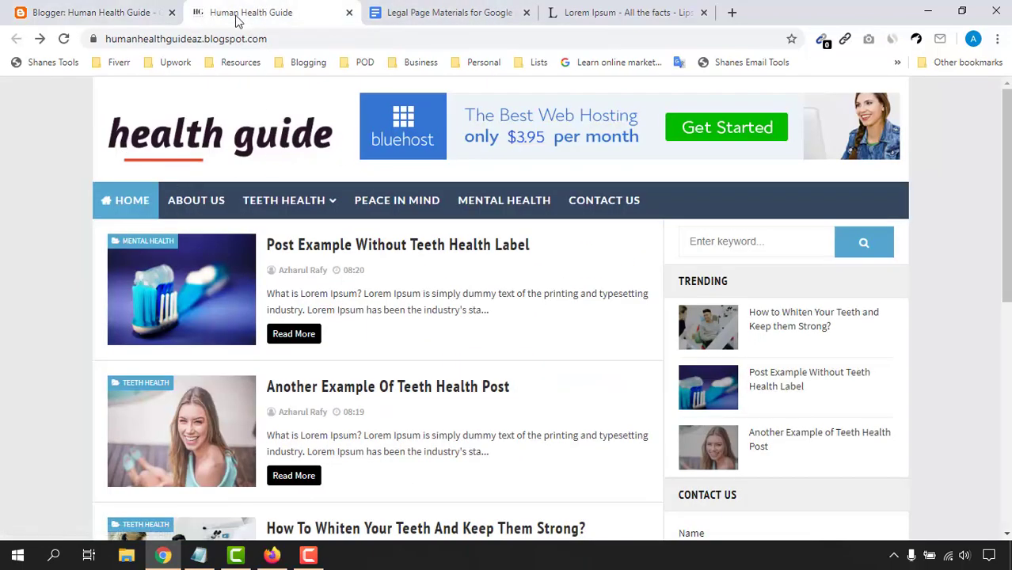
{"action": "key", "text": "ctrl+shift+Tab"}
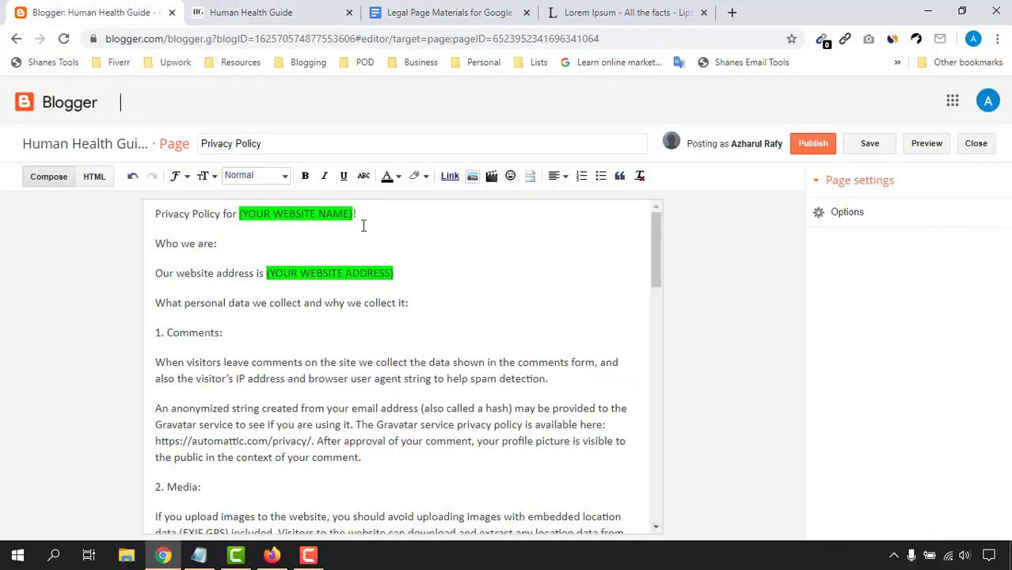
{"action": "left_click", "coordinate": [241, 214]}
Step: Replace the (YOUR WEBSITE NAME)! placeholder with a bold, unhighlighted 'Human Health Guide!'
{"action": "left_click_drag", "start_coordinate": [238, 215], "coordinate": [355, 209]}
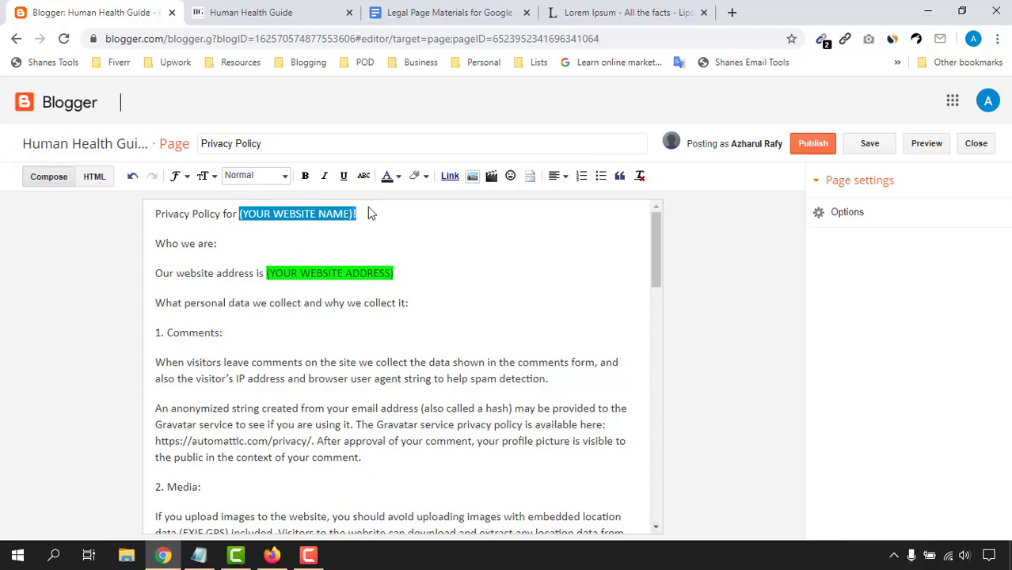
{"action": "key", "text": "BackSpace"}
{"action": "type", "text": "Huma"}
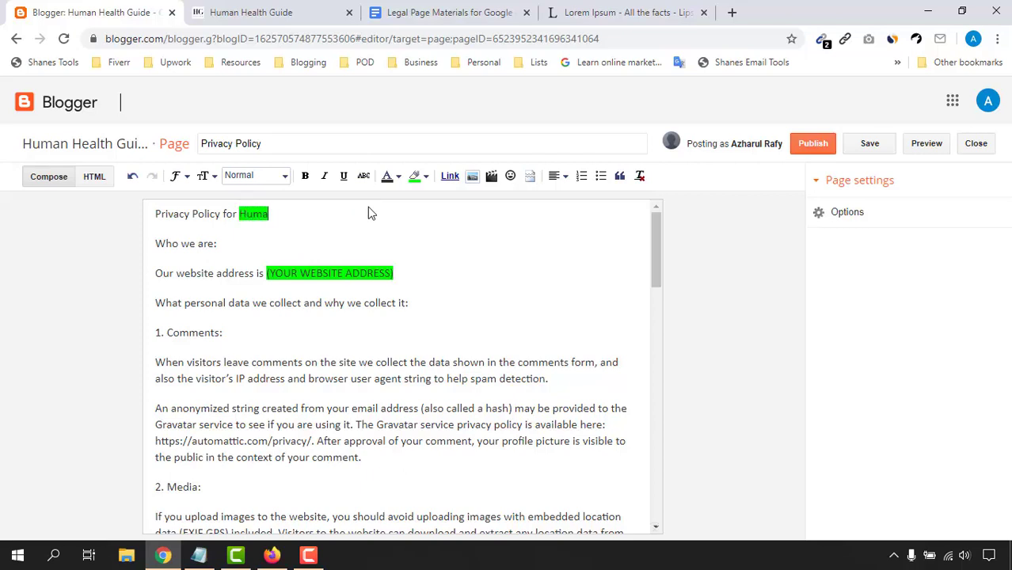
{"action": "type", "text": "n Health Gu"}
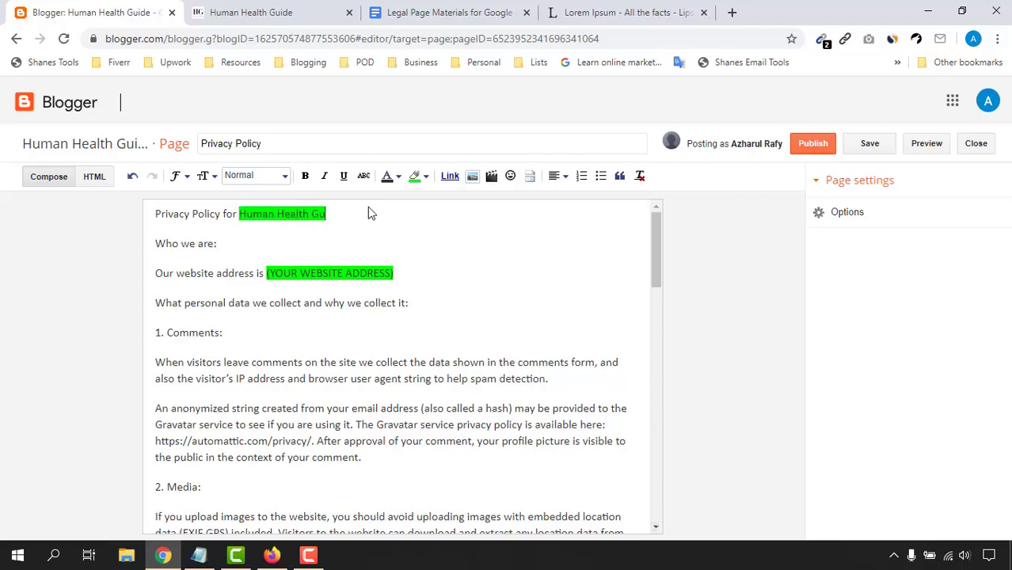
{"action": "type", "text": "ide!"}
{"action": "left_click_drag", "start_coordinate": [344, 215], "coordinate": [241, 213]}
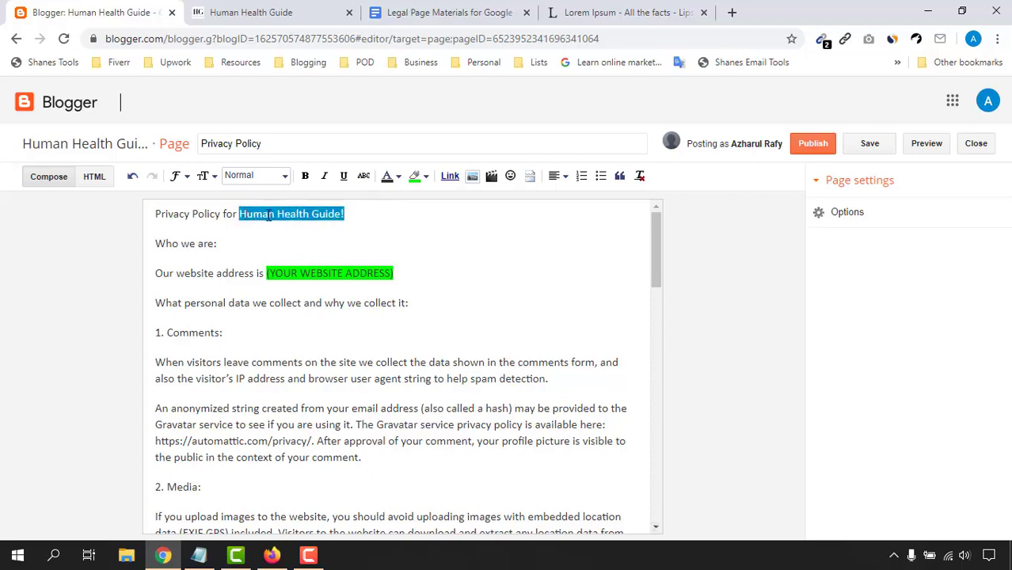
{"action": "left_click", "coordinate": [416, 178]}
{"action": "left_click", "coordinate": [517, 207]}
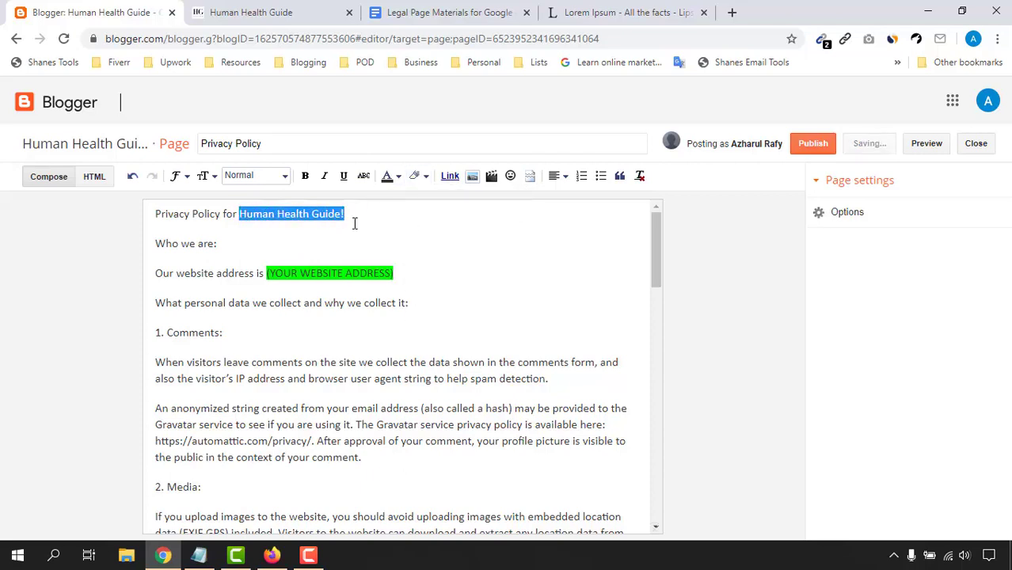
{"action": "left_click", "coordinate": [320, 232]}
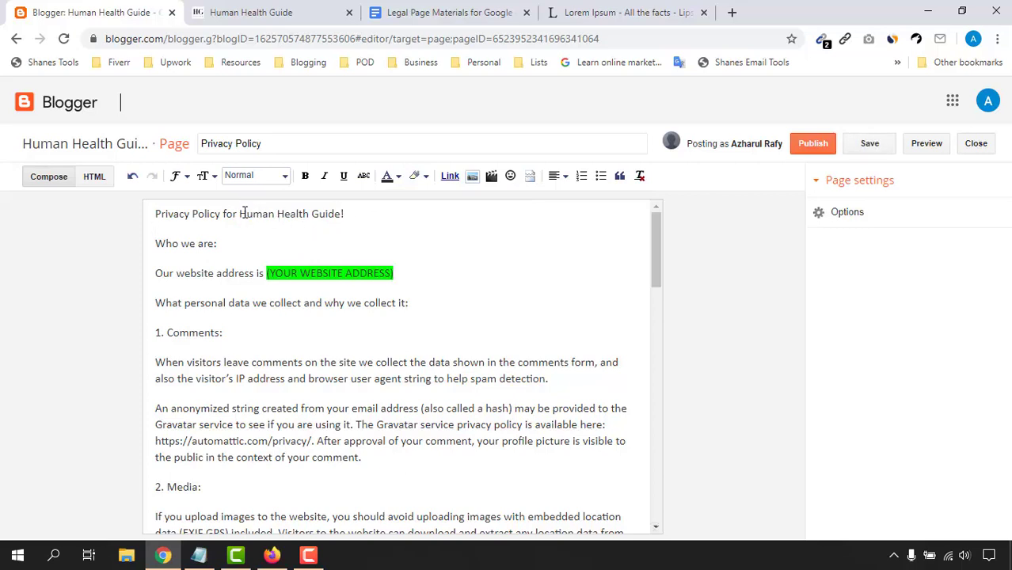
{"action": "left_click_drag", "start_coordinate": [244, 213], "coordinate": [341, 214]}
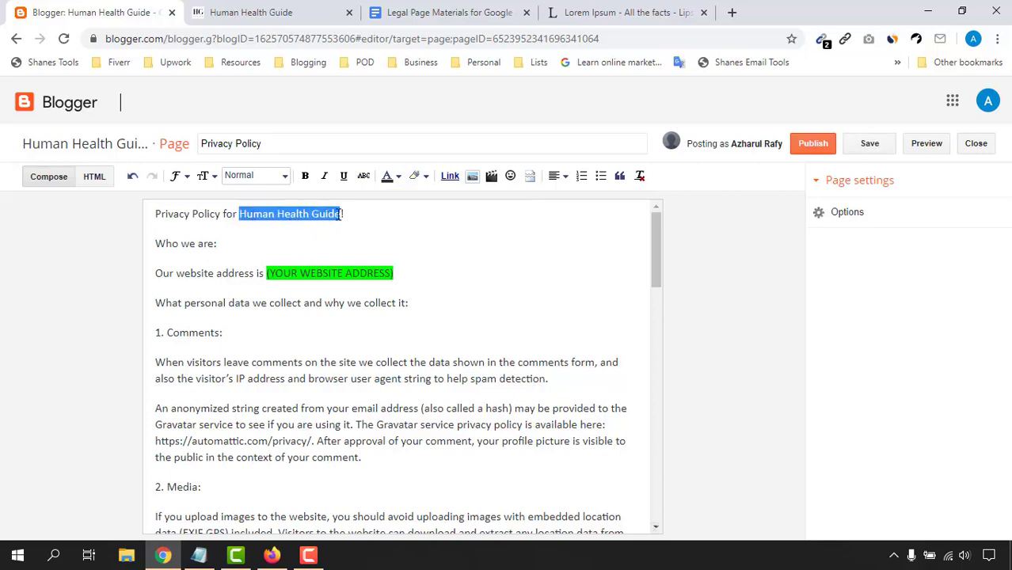
{"action": "left_click", "coordinate": [305, 176]}
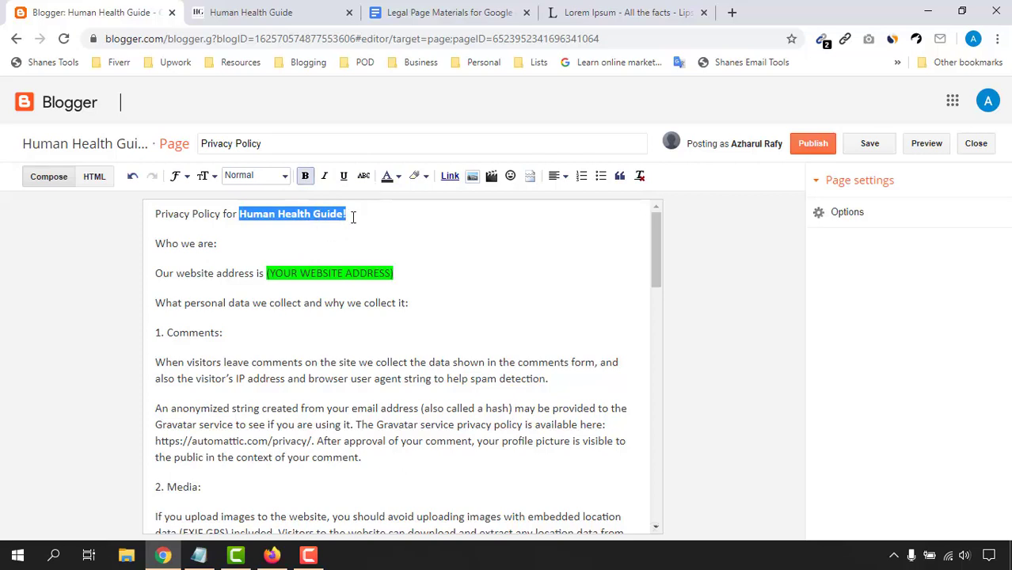
{"action": "left_click", "coordinate": [347, 215]}
Step: Move the first policy line into the page title and delete the leftover blank line
{"action": "triple_click", "coordinate": [162, 219]}
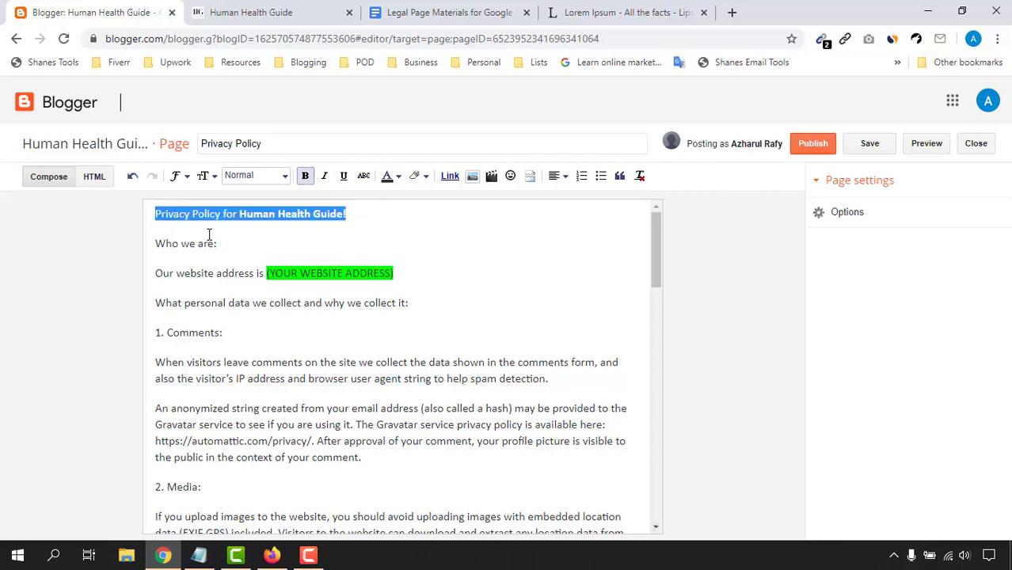
{"action": "key", "text": "ctrl+x"}
{"action": "triple_click", "coordinate": [287, 143]}
{"action": "key", "text": "ctrl+v"}
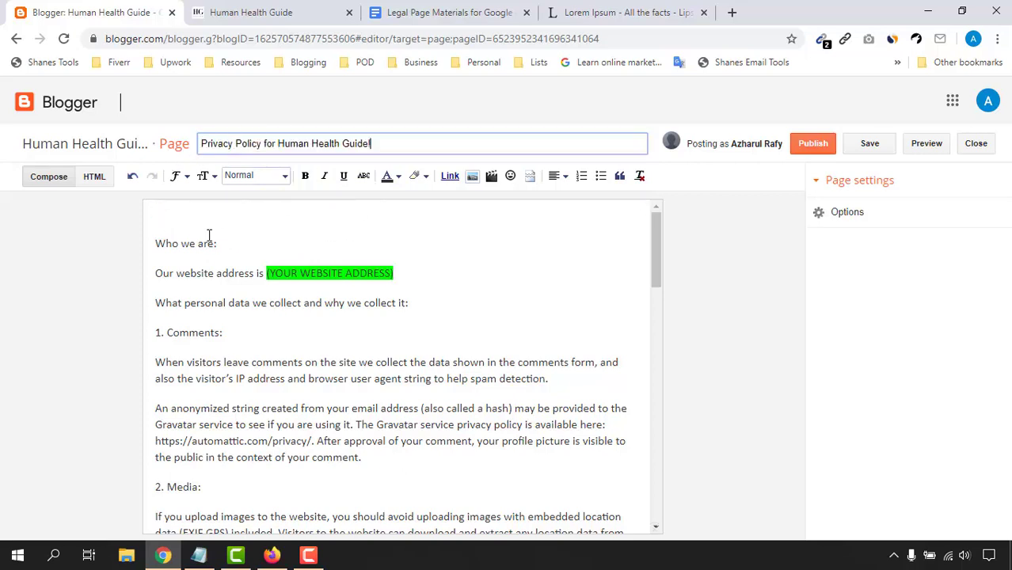
{"action": "left_click", "coordinate": [156, 247]}
{"action": "key", "text": "BackSpace"}
{"action": "key", "text": "BackSpace"}
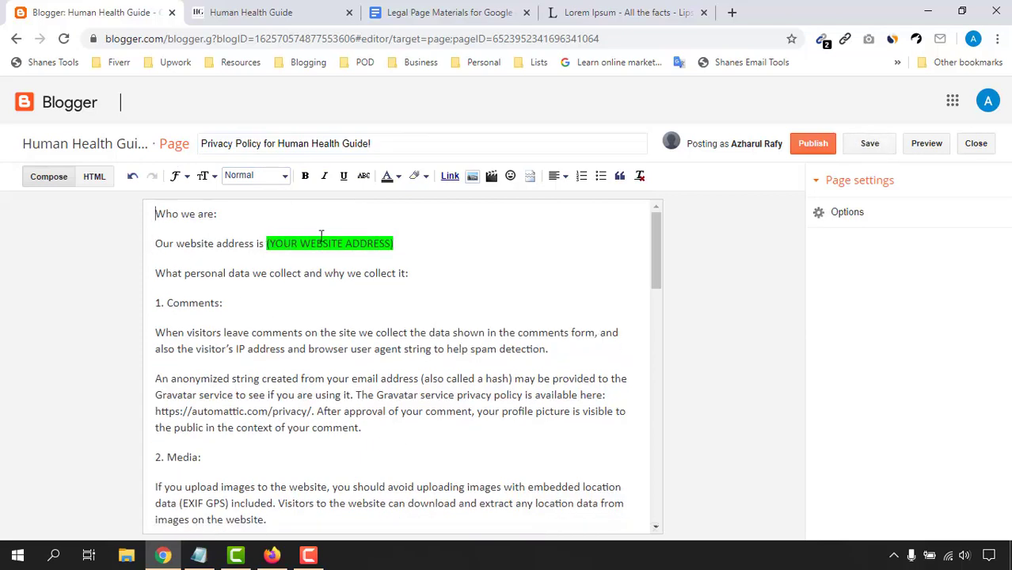
Step: Replace the (YOUR WEBSITE ADDRESS) placeholder with the blog's copied web address
{"action": "left_click", "coordinate": [250, 11]}
{"action": "left_click", "coordinate": [238, 38]}
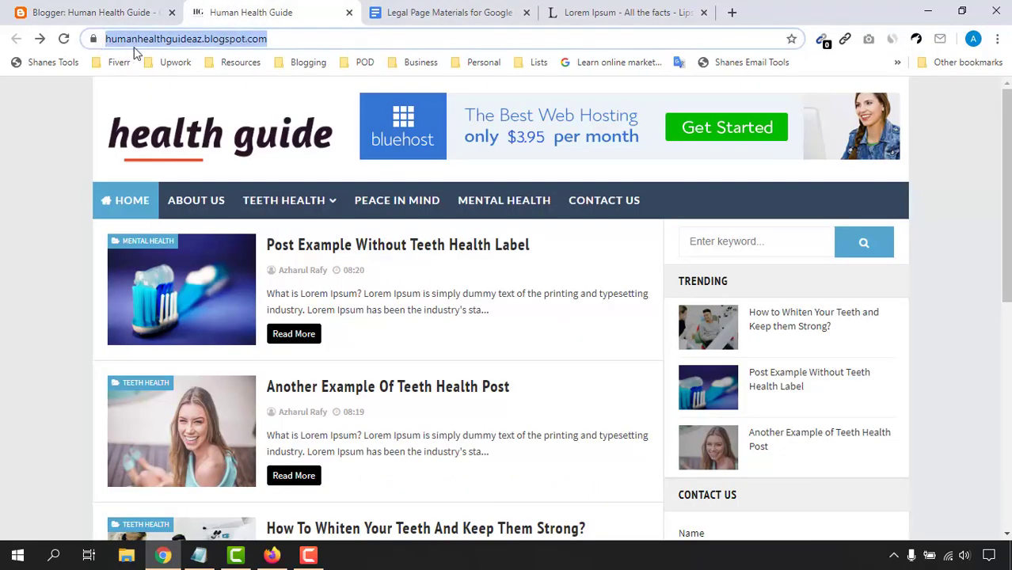
{"action": "right_click", "coordinate": [134, 46]}
{"action": "left_click", "coordinate": [175, 129]}
{"action": "left_click", "coordinate": [95, 10]}
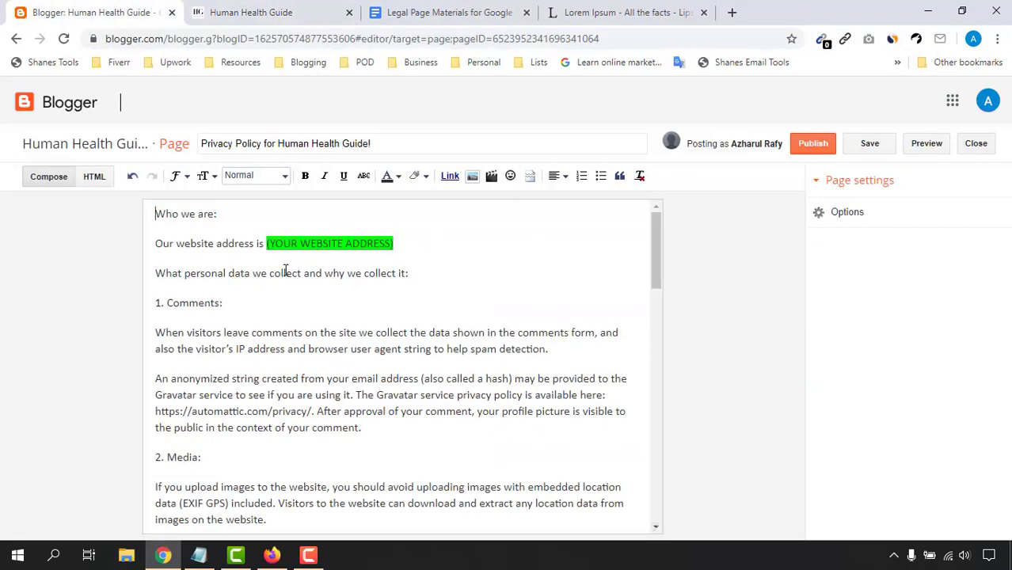
{"action": "left_click_drag", "start_coordinate": [268, 243], "coordinate": [398, 245]}
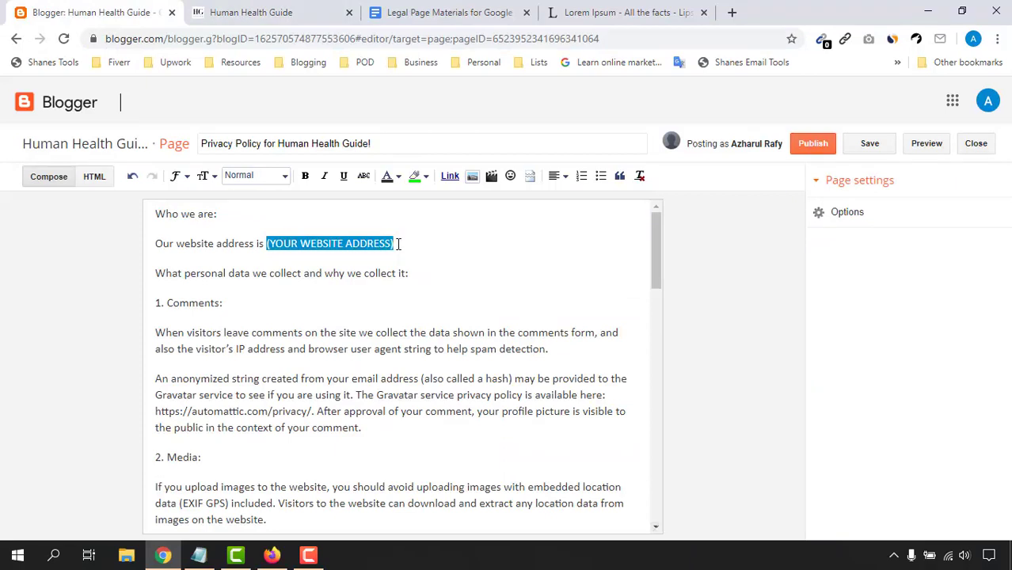
{"action": "key", "text": "BackSpace"}
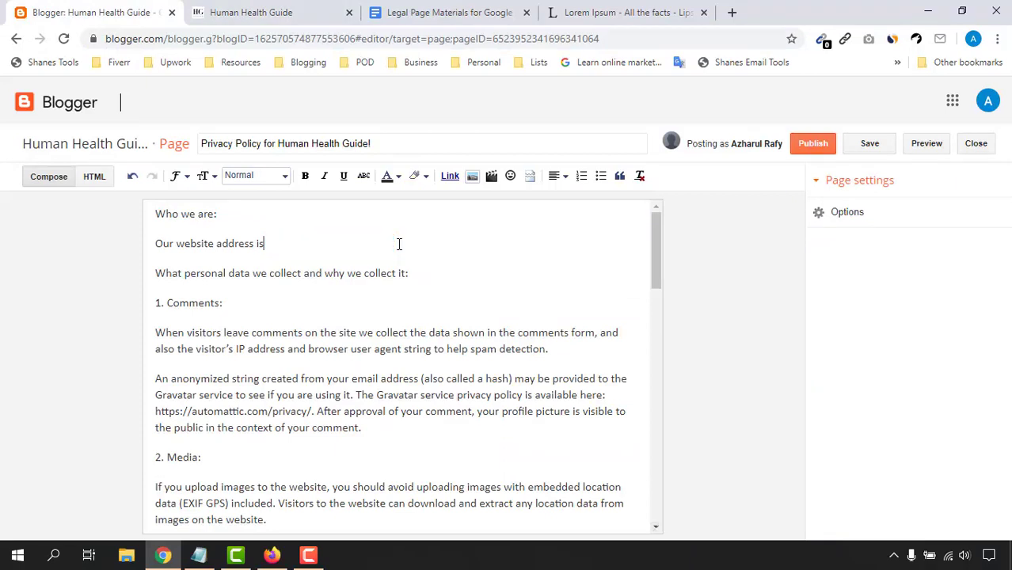
{"action": "key", "text": "ctrl+v"}
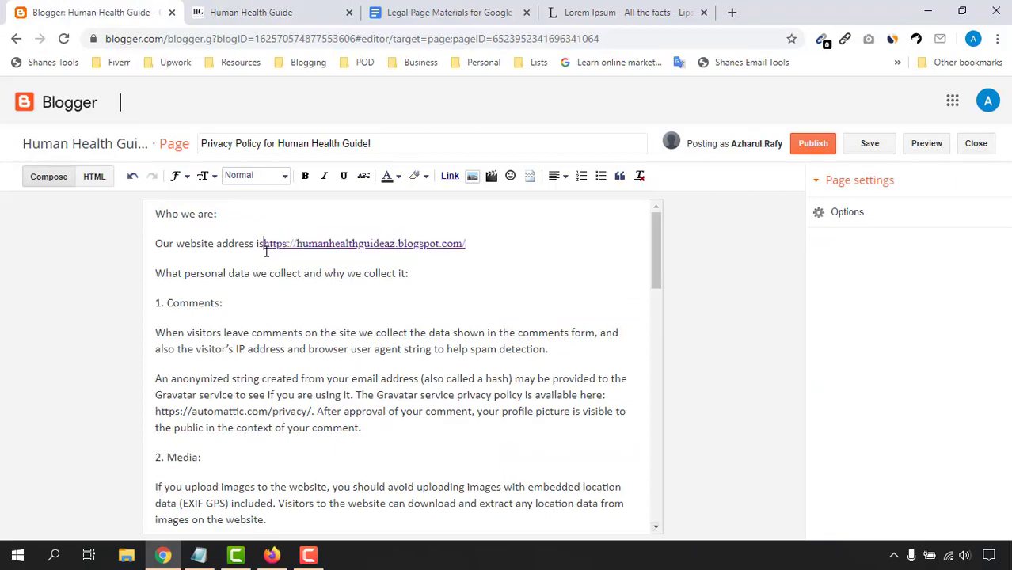
{"action": "left_click", "coordinate": [519, 269]}
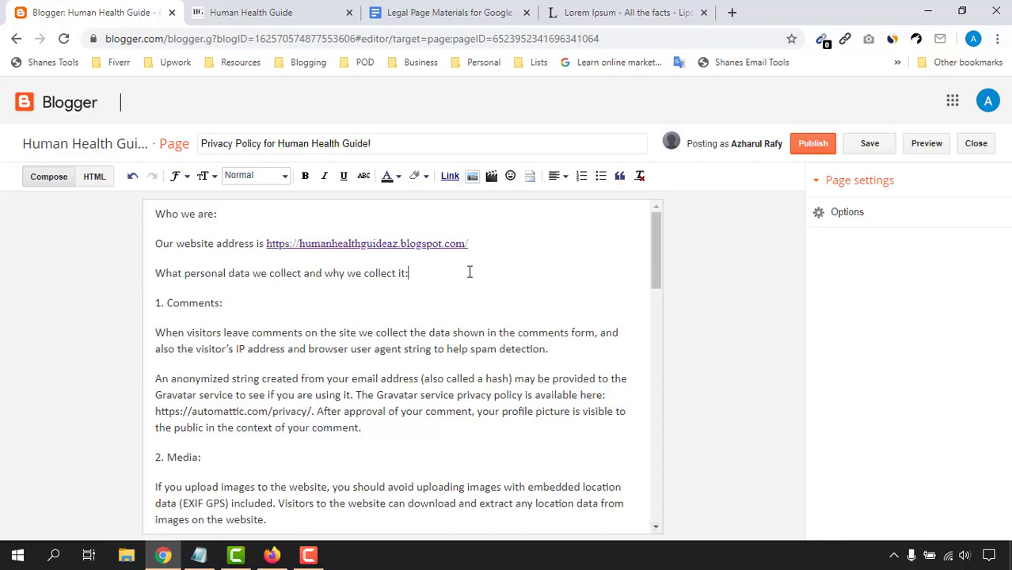
{"action": "scroll", "coordinate": [308, 392], "scroll_direction": "down", "scroll_amount": 15}
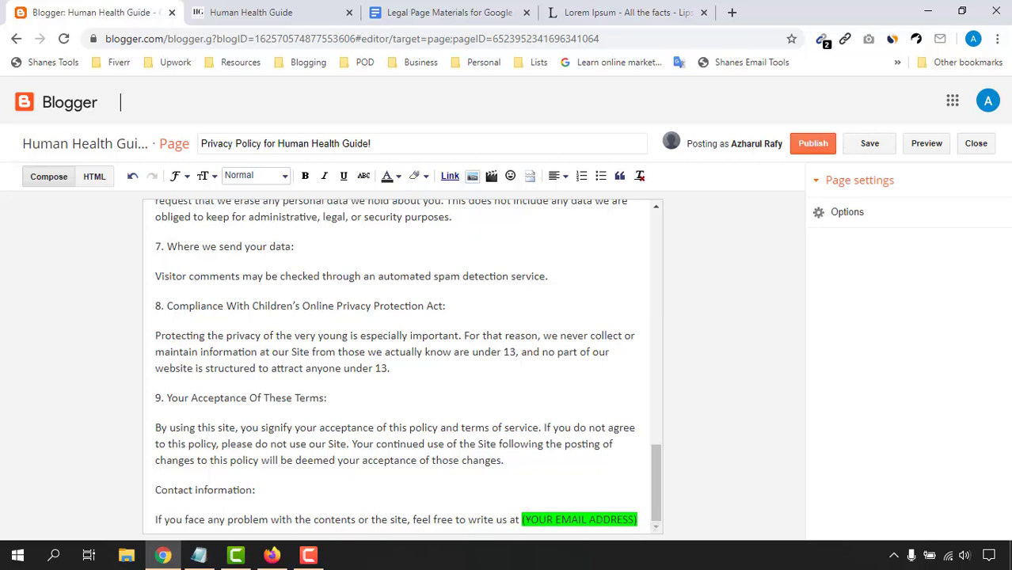
Step: Replace the (YOUR EMAIL ADDRESS) placeholder with the signed-in account's e-mail address
{"action": "left_click", "coordinate": [988, 100]}
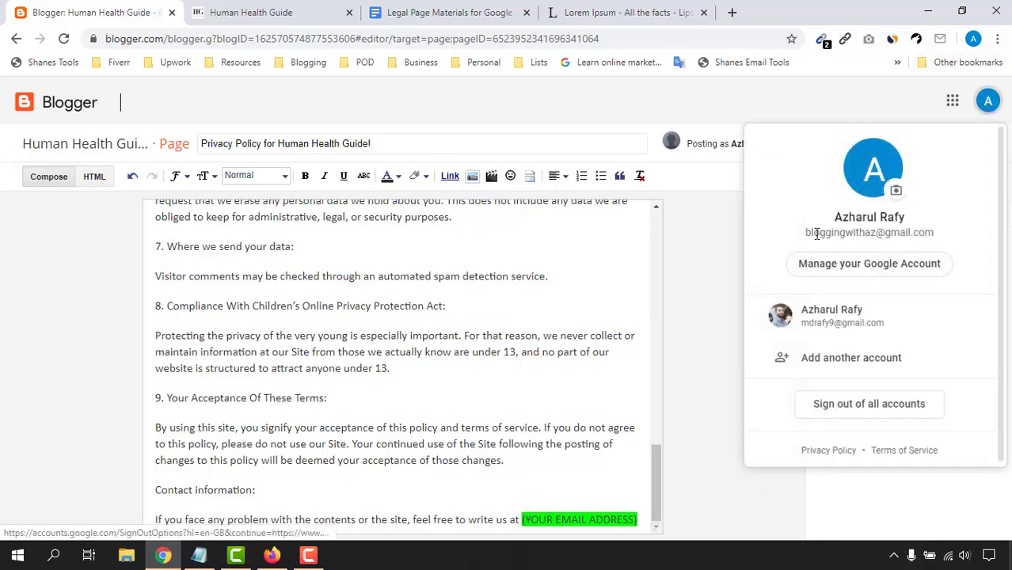
{"action": "left_click_drag", "start_coordinate": [806, 233], "coordinate": [932, 234]}
{"action": "right_click", "coordinate": [904, 244]}
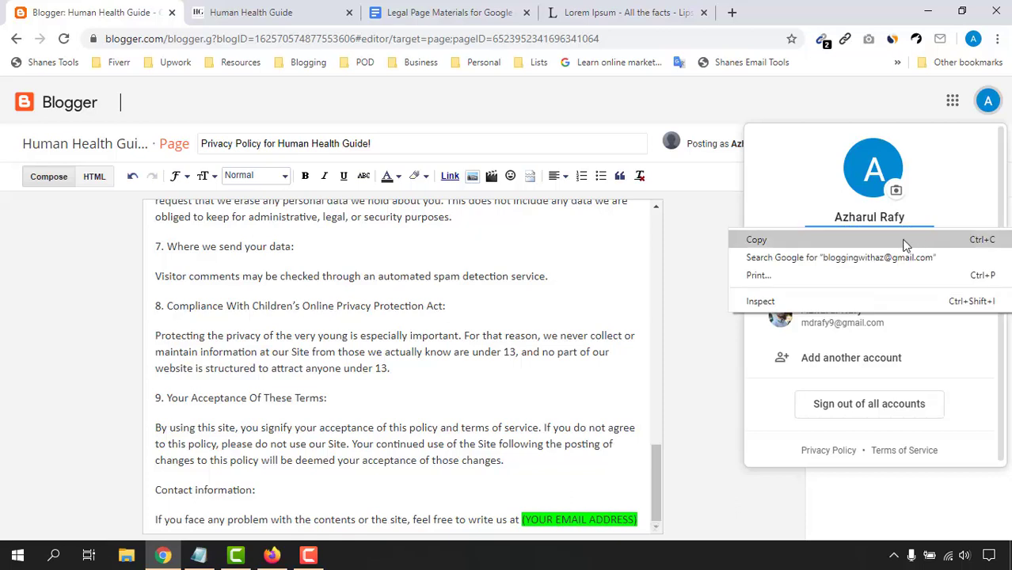
{"action": "left_click", "coordinate": [905, 240]}
{"action": "left_click", "coordinate": [602, 417]}
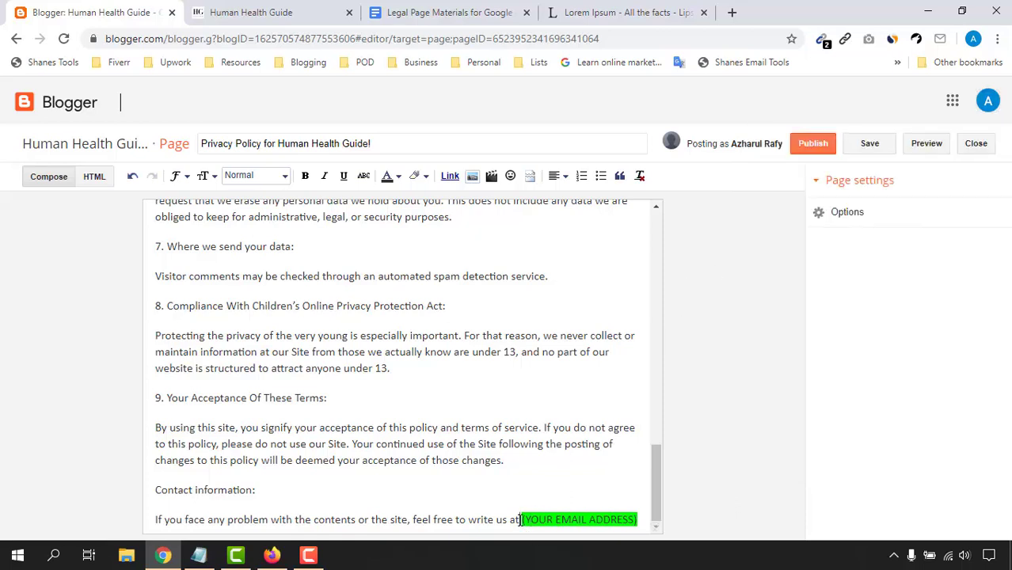
{"action": "left_click_drag", "start_coordinate": [522, 521], "coordinate": [653, 531]}
{"action": "key", "text": "BackSpace"}
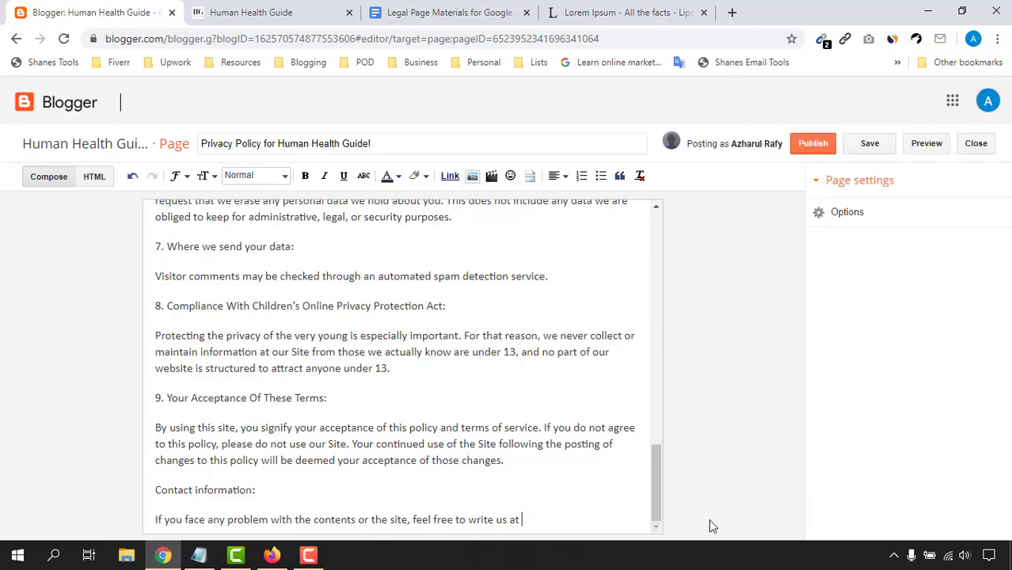
{"action": "key", "text": "ctrl+v"}
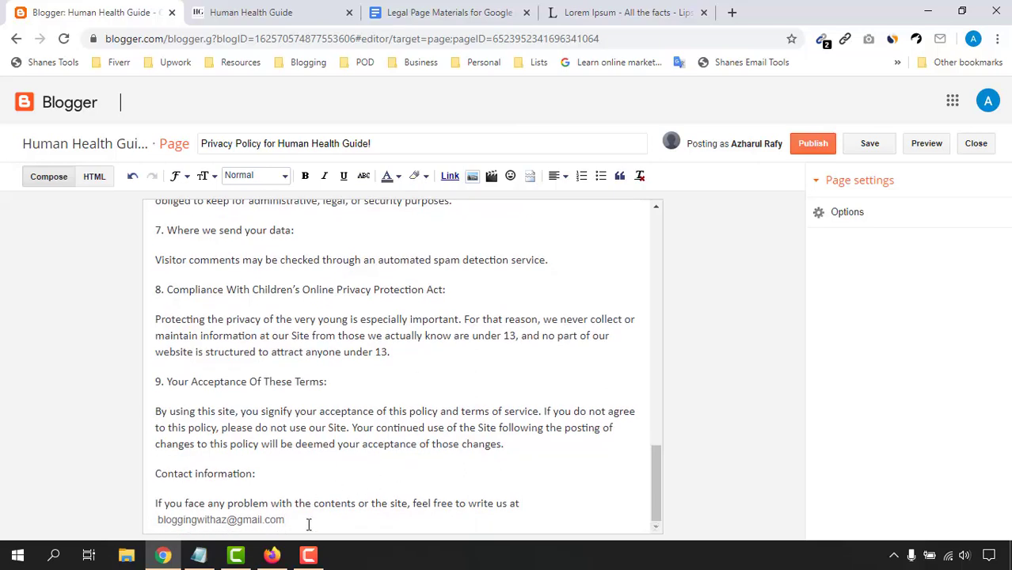
Step: Publish the Privacy Policy page
{"action": "scroll", "coordinate": [321, 443], "scroll_direction": "up", "scroll_amount": 10}
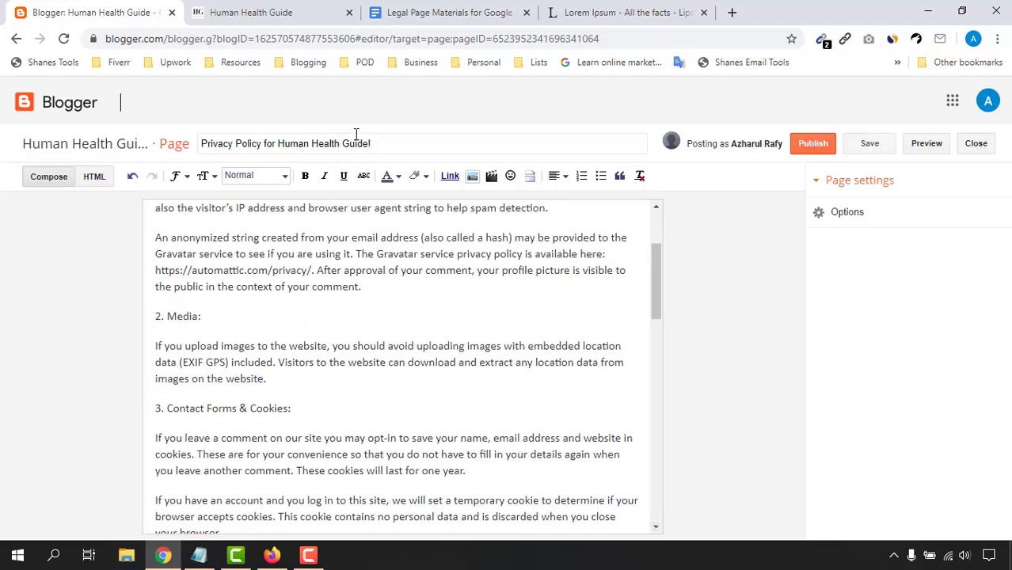
{"action": "scroll", "coordinate": [449, 387], "scroll_direction": "up", "scroll_amount": 3}
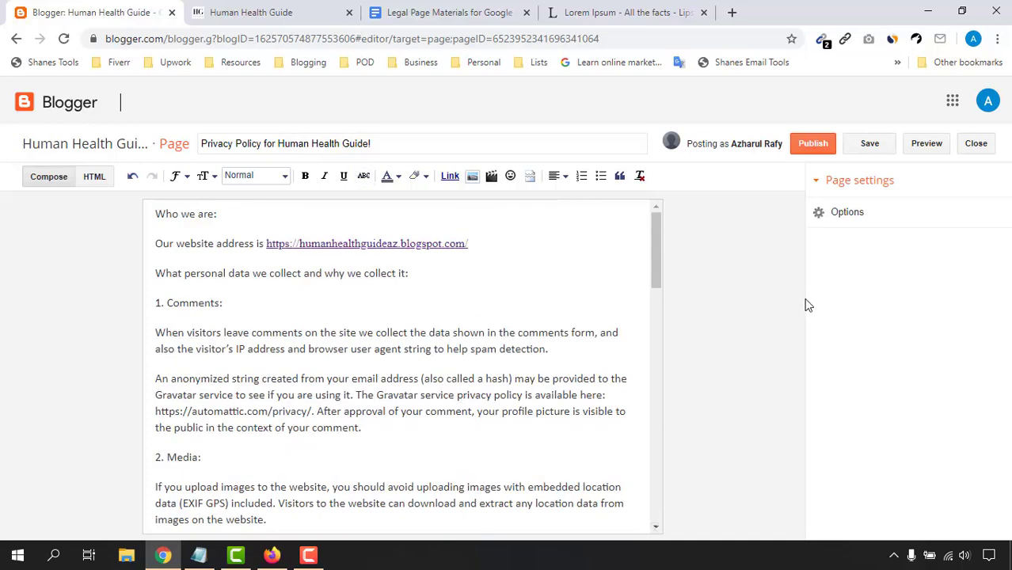
{"action": "left_click", "coordinate": [809, 147]}
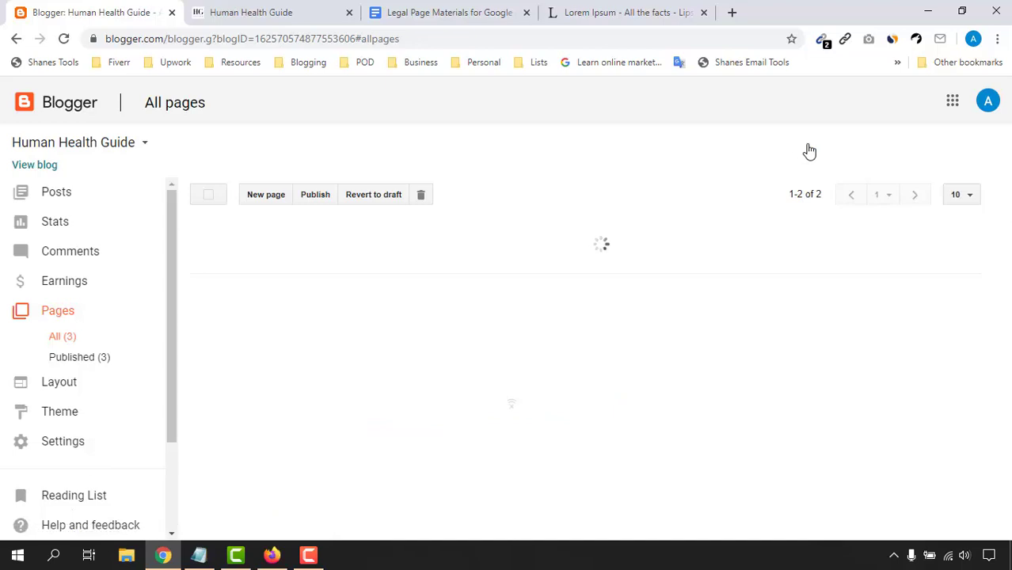
Step: Start a new Blogger page titled 'Terms and Conditions of Human Health Guide' from the Docs title line
{"action": "left_click", "coordinate": [475, 14]}
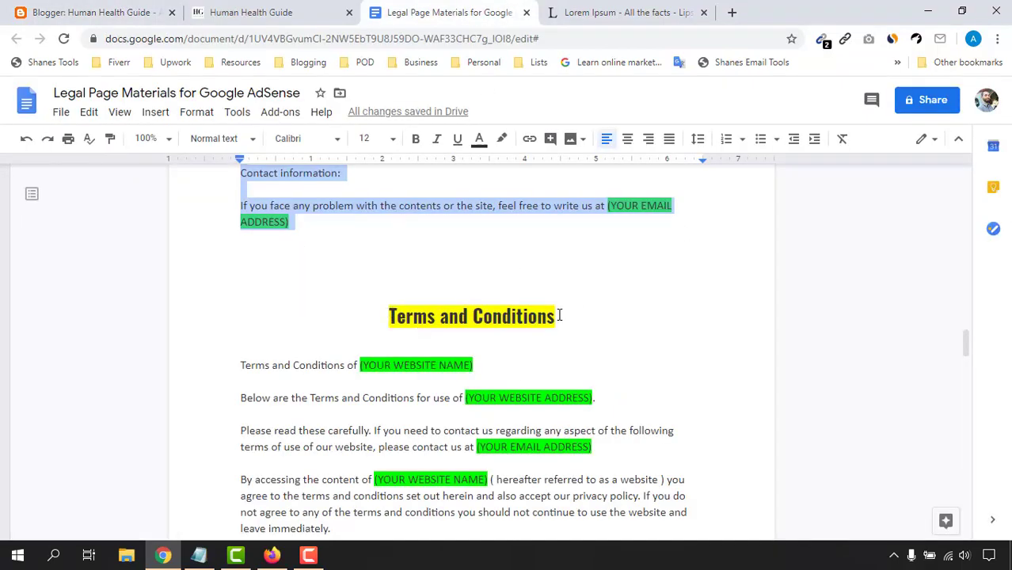
{"action": "left_click", "coordinate": [242, 363]}
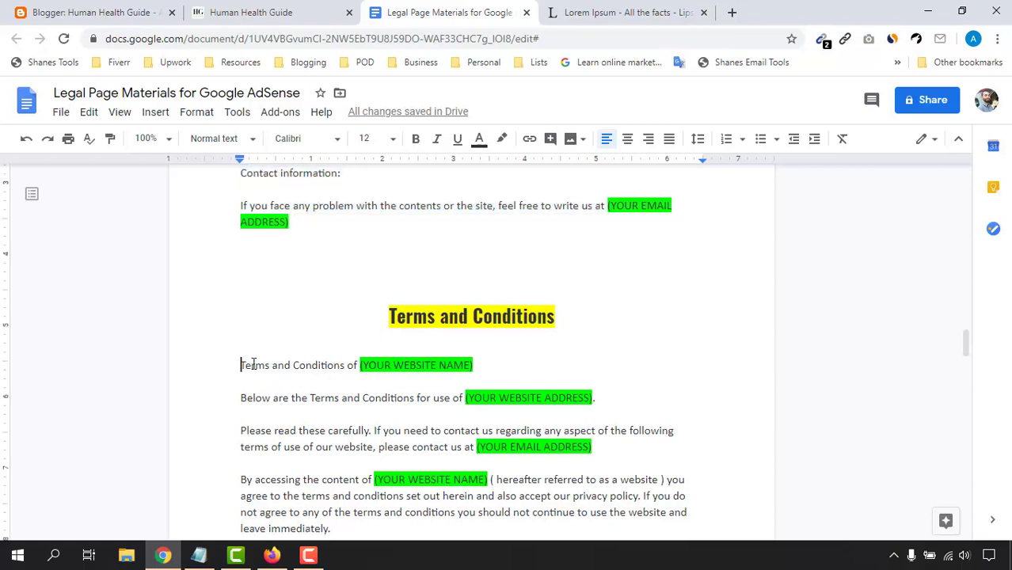
{"action": "left_click_drag", "start_coordinate": [250, 342], "coordinate": [478, 365]}
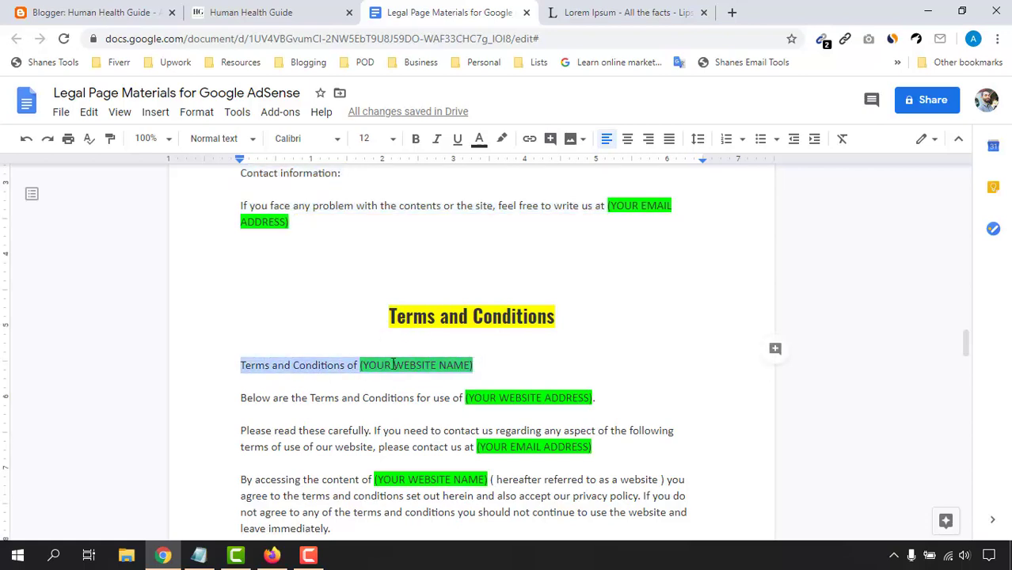
{"action": "right_click", "coordinate": [417, 415]}
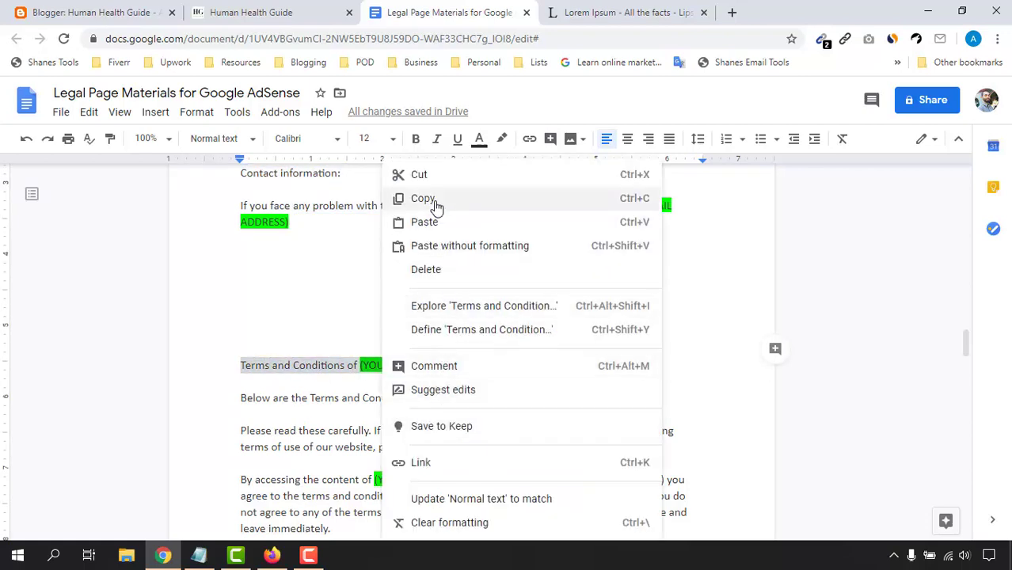
{"action": "left_click", "coordinate": [91, 6]}
{"action": "left_click", "coordinate": [251, 200]}
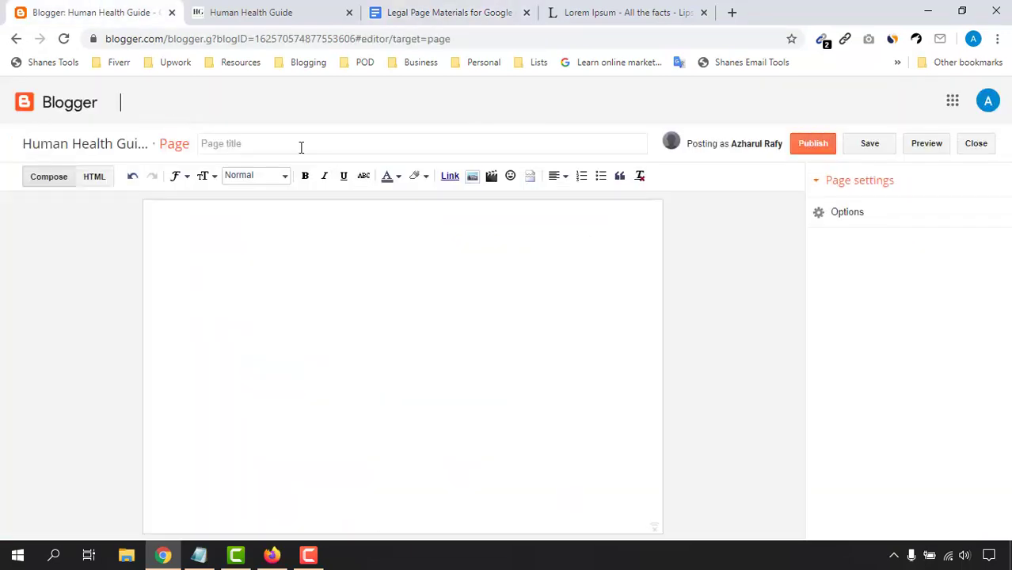
{"action": "right_click", "coordinate": [300, 147]}
{"action": "left_click", "coordinate": [329, 266]}
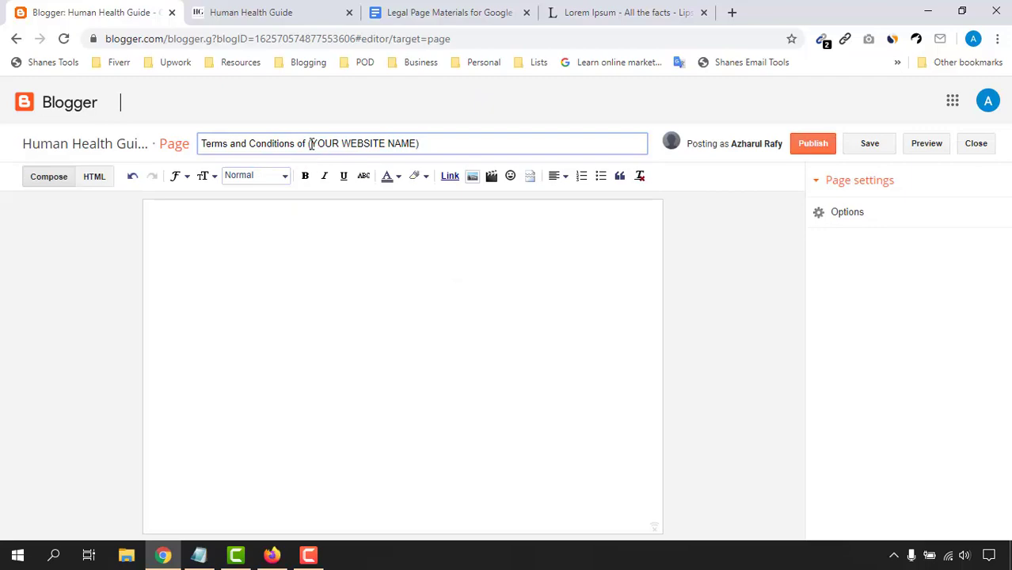
{"action": "left_click_drag", "start_coordinate": [311, 143], "coordinate": [477, 137]}
{"action": "type", "text": "Human Health Guide!"}
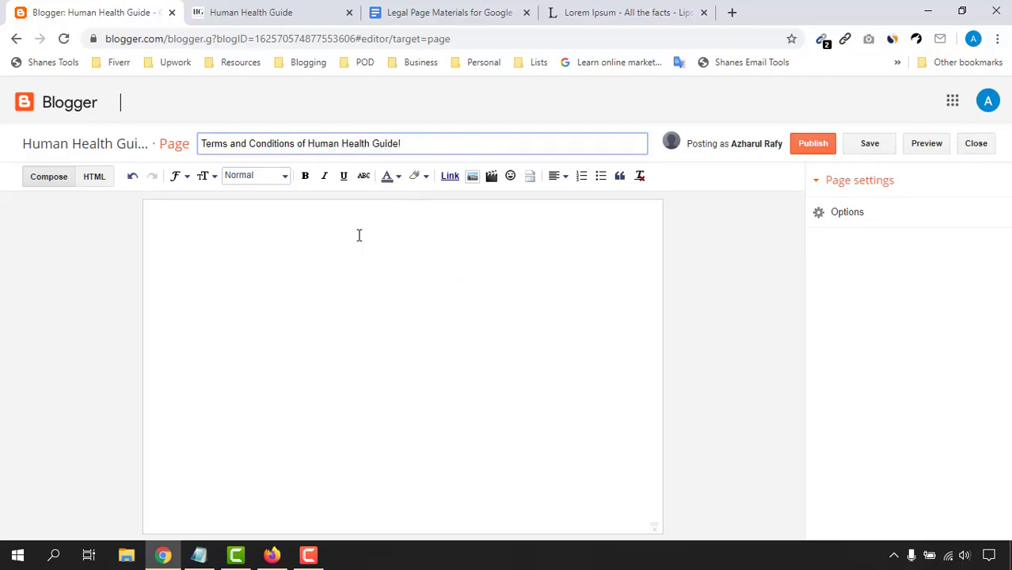
Step: Select and copy the full Terms and Conditions body text in the document
{"action": "left_click", "coordinate": [437, 11]}
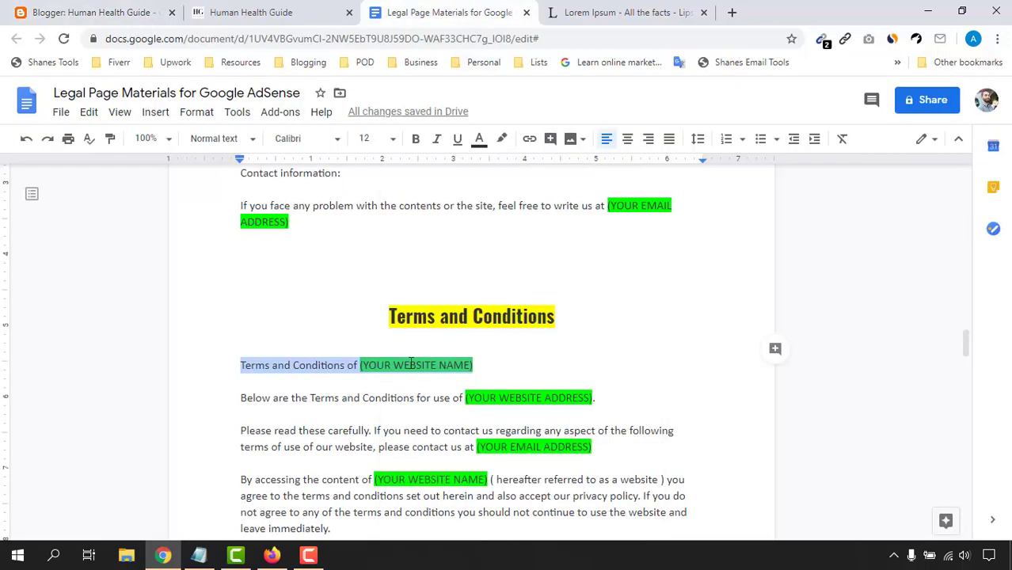
{"action": "scroll", "coordinate": [277, 372], "scroll_direction": "down", "scroll_amount": 3}
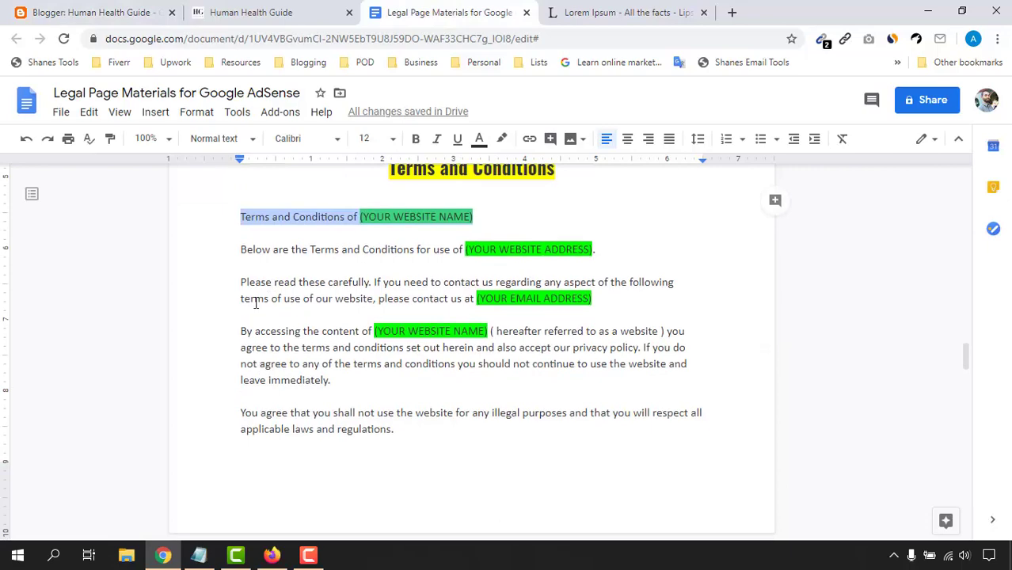
{"action": "triple_click", "coordinate": [252, 251]}
{"action": "left_click_drag", "start_coordinate": [245, 251], "coordinate": [368, 292]}
{"action": "scroll", "coordinate": [475, 396], "scroll_direction": "down", "scroll_amount": 10}
{"action": "scroll", "coordinate": [459, 324], "scroll_direction": "up", "scroll_amount": 2}
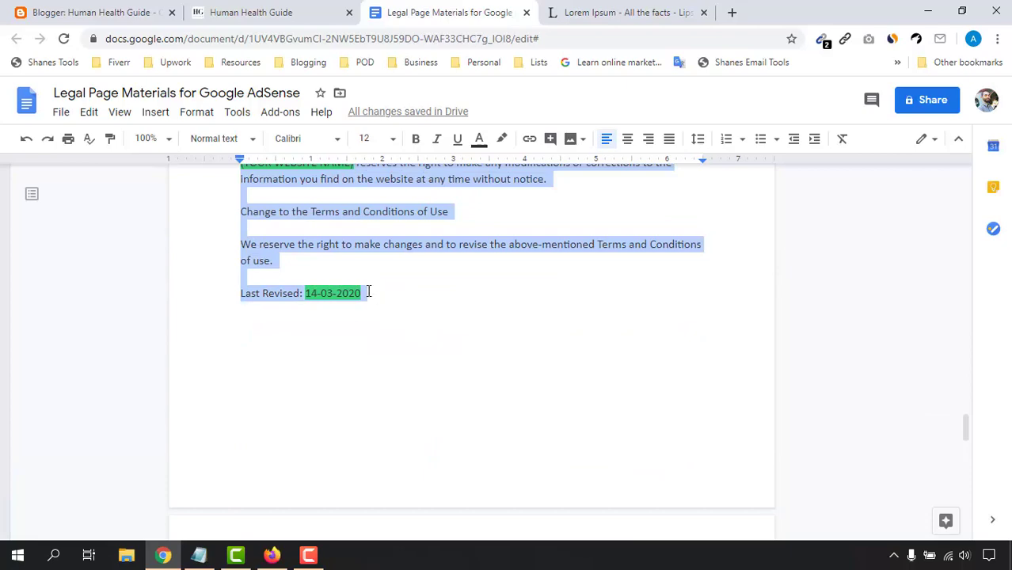
{"action": "right_click", "coordinate": [368, 244]}
{"action": "left_click", "coordinate": [251, 12]}
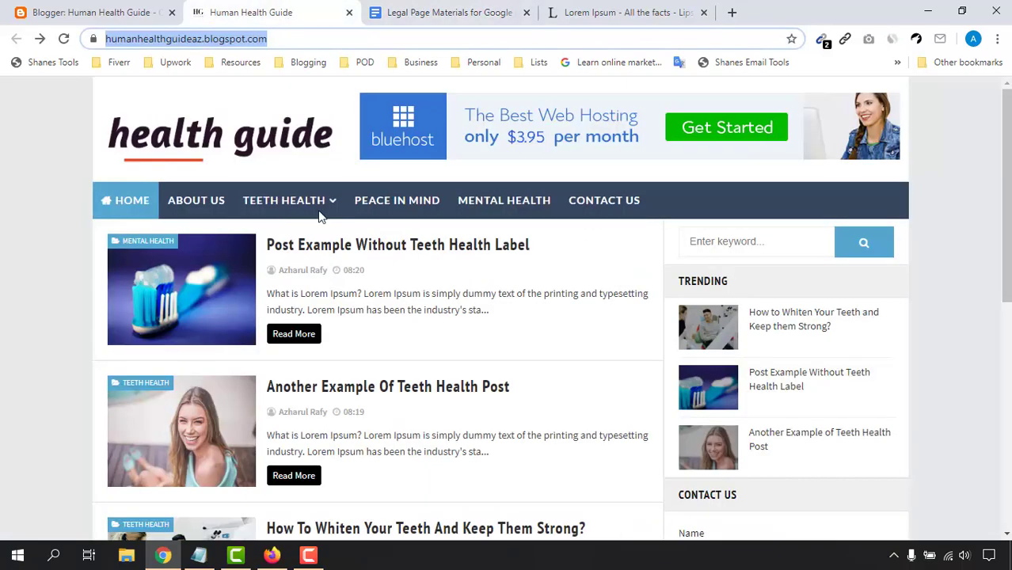
Step: Paste the terms text into the Terms and Conditions page body
{"action": "left_click", "coordinate": [115, 10]}
{"action": "right_click", "coordinate": [178, 224]}
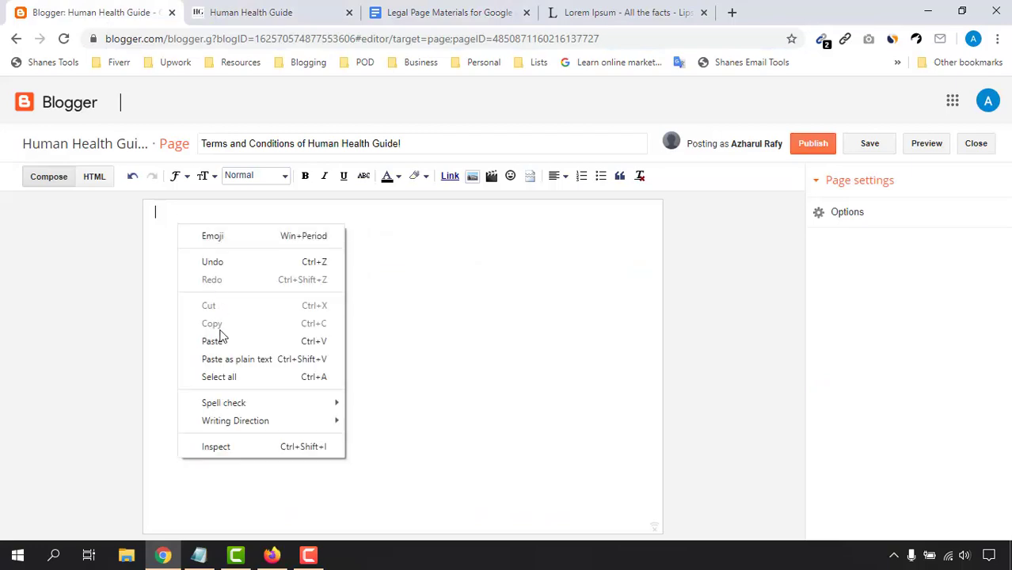
{"action": "left_click", "coordinate": [219, 339]}
{"action": "scroll", "coordinate": [269, 411], "scroll_direction": "up", "scroll_amount": 15}
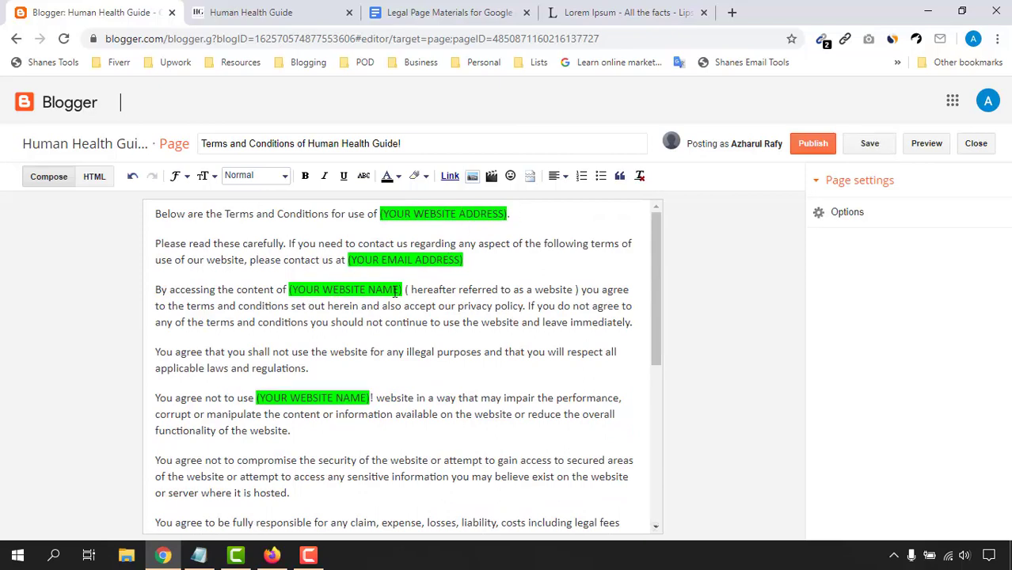
{"action": "scroll", "coordinate": [306, 396], "scroll_direction": "down", "scroll_amount": 5}
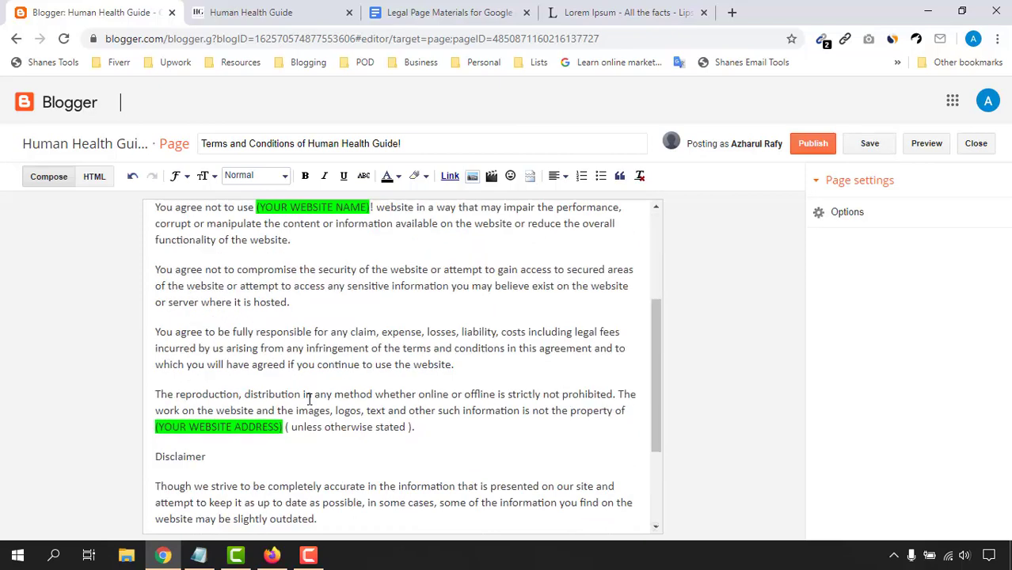
{"action": "scroll", "coordinate": [245, 288], "scroll_direction": "up", "scroll_amount": 10}
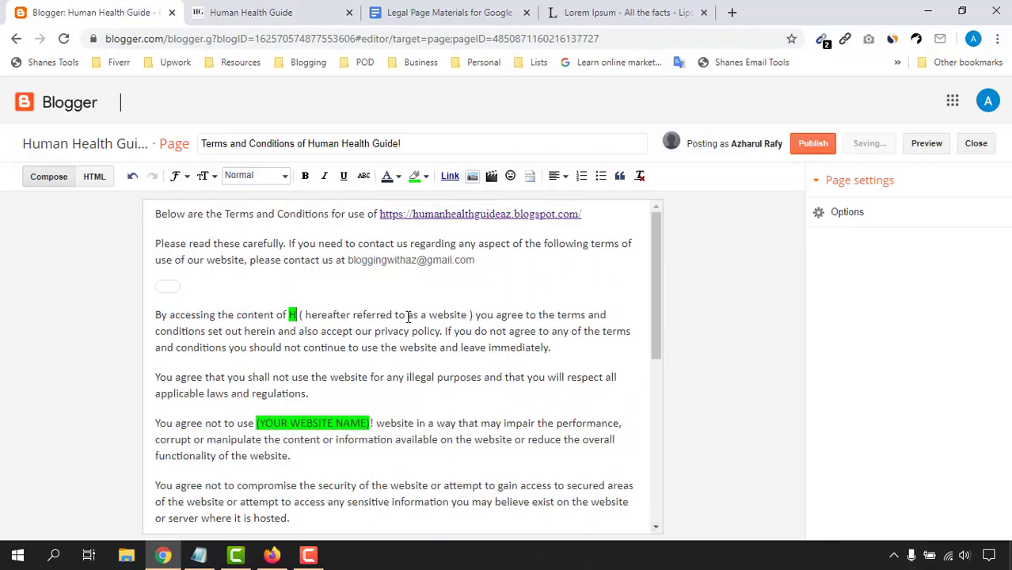
Step: Replace the (YOUR WEBSITE NAME) placeholders with 'Human Health Guide' and publish the page
{"action": "type", "text": "uman Health Guide!"}
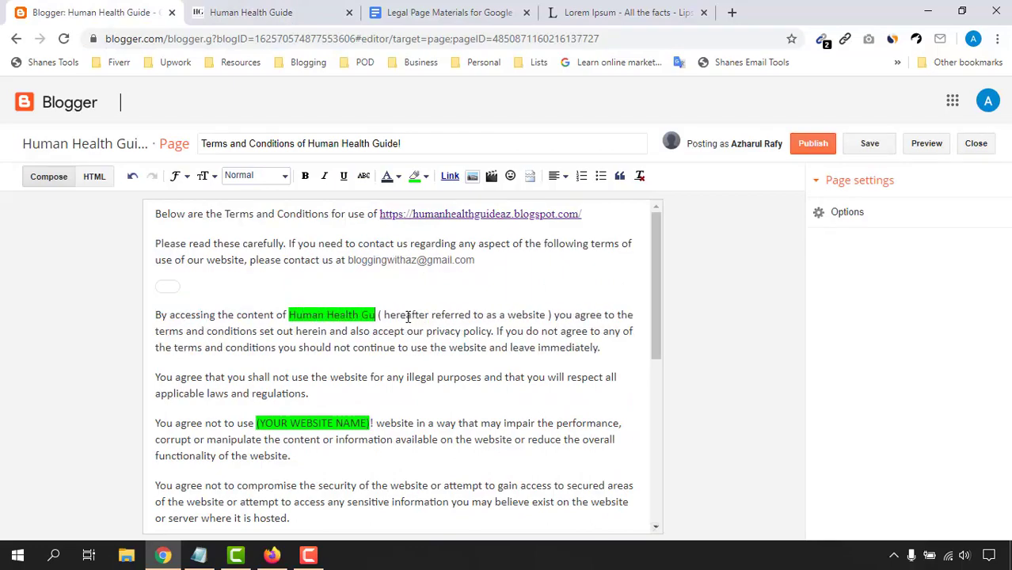
{"action": "left_click_drag", "start_coordinate": [289, 315], "coordinate": [391, 315]}
{"action": "key", "text": "ctrl+c"}
{"action": "mouse_move", "coordinate": [370, 423]}
{"action": "left_mouse_down"}
{"action": "mouse_move", "coordinate": [158, 420]}
{"action": "mouse_move", "coordinate": [257, 423]}
{"action": "left_mouse_up"}
{"action": "key", "text": "ctrl+v"}
{"action": "scroll", "coordinate": [396, 356], "scroll_direction": "down", "scroll_amount": 3}
{"action": "left_click_drag", "start_coordinate": [155, 420], "coordinate": [283, 422]}
{"action": "scroll", "coordinate": [361, 339], "scroll_direction": "up", "scroll_amount": 10}
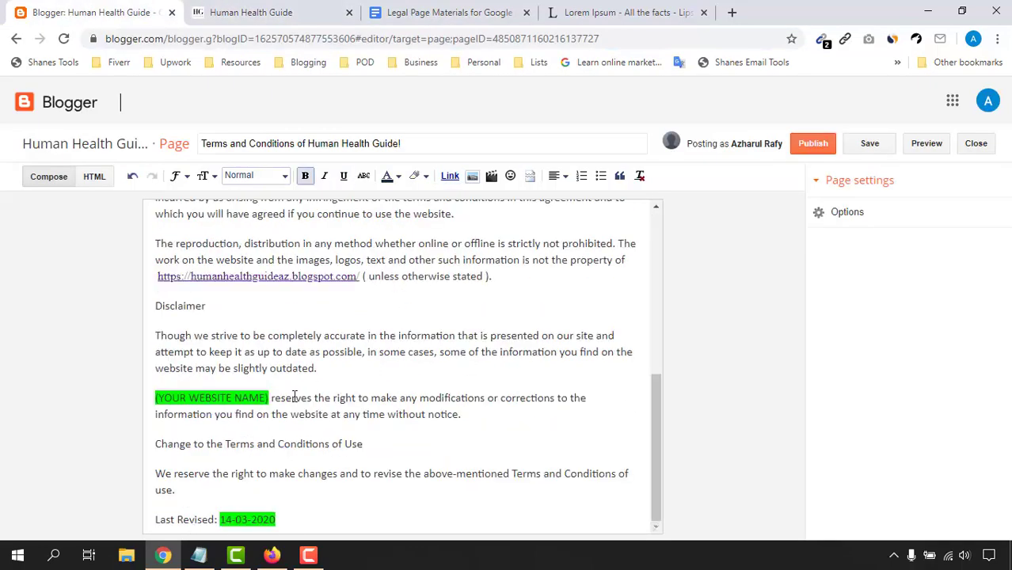
{"action": "left_click_drag", "start_coordinate": [300, 396], "coordinate": [155, 398]}
{"action": "key", "text": "ctrl+v"}
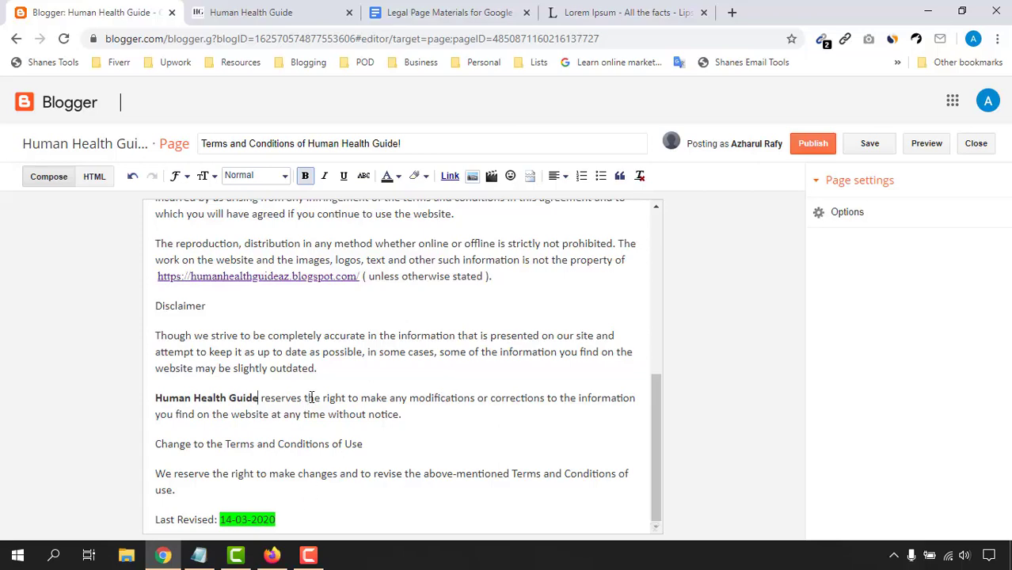
{"action": "scroll", "coordinate": [312, 398], "scroll_direction": "up", "scroll_amount": 10}
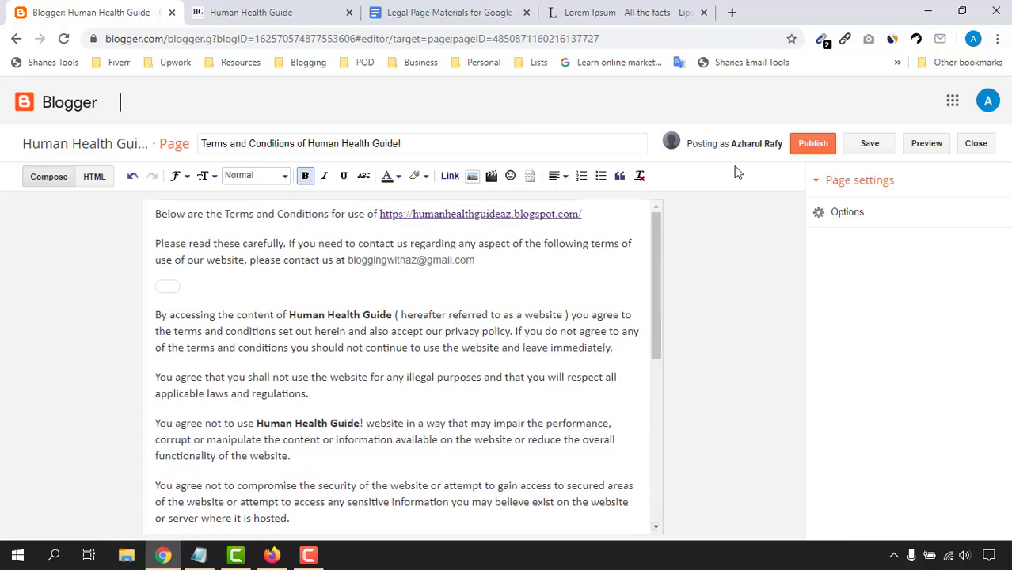
{"action": "left_click", "coordinate": [811, 144]}
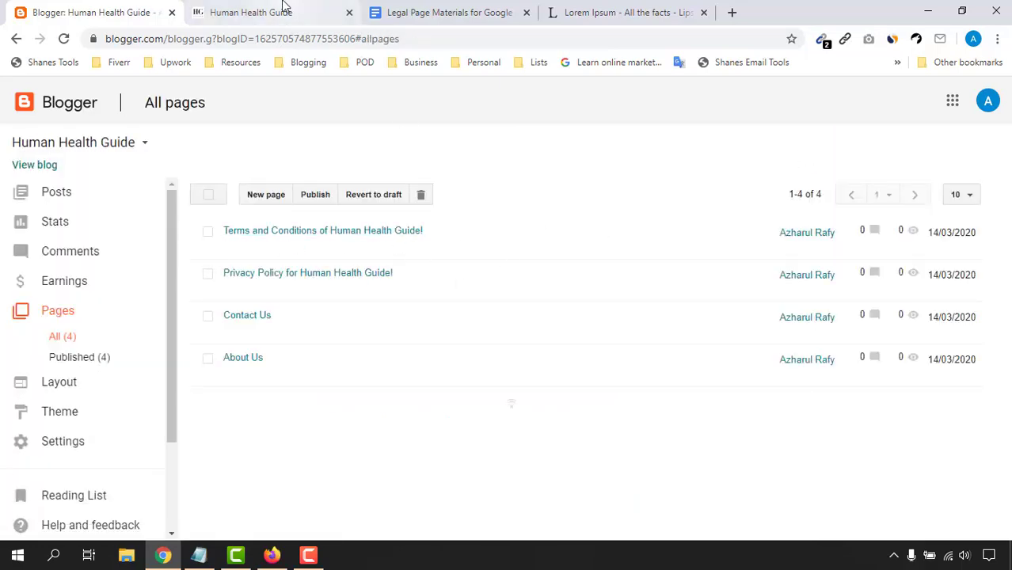
Step: Copy the 'Disclaimer for (YOUR WEBSITE NAME):' line from the legal materials document
{"action": "left_click", "coordinate": [508, 8]}
{"action": "scroll", "coordinate": [278, 406], "scroll_direction": "down", "scroll_amount": 15}
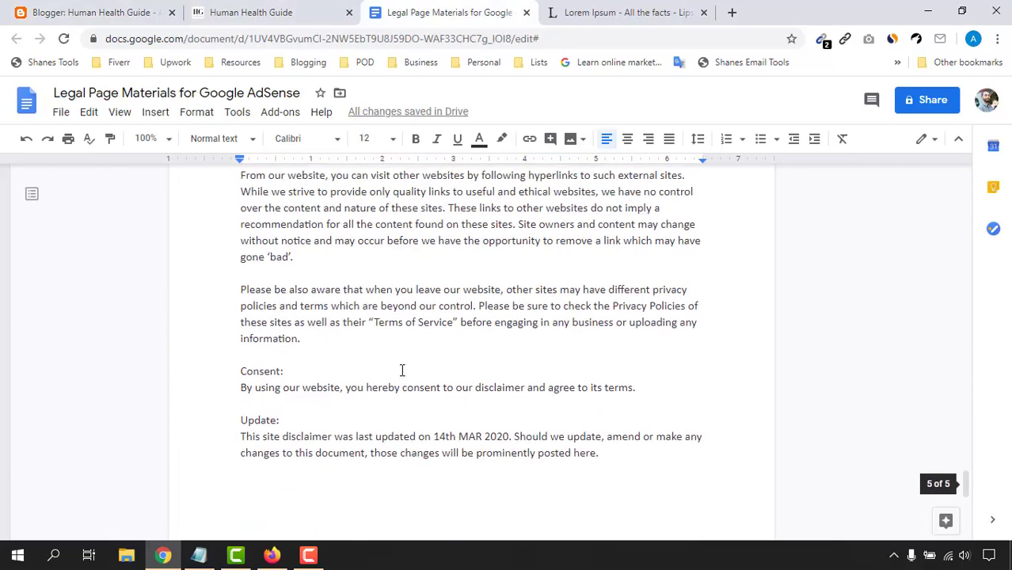
{"action": "scroll", "coordinate": [401, 370], "scroll_direction": "up", "scroll_amount": 10}
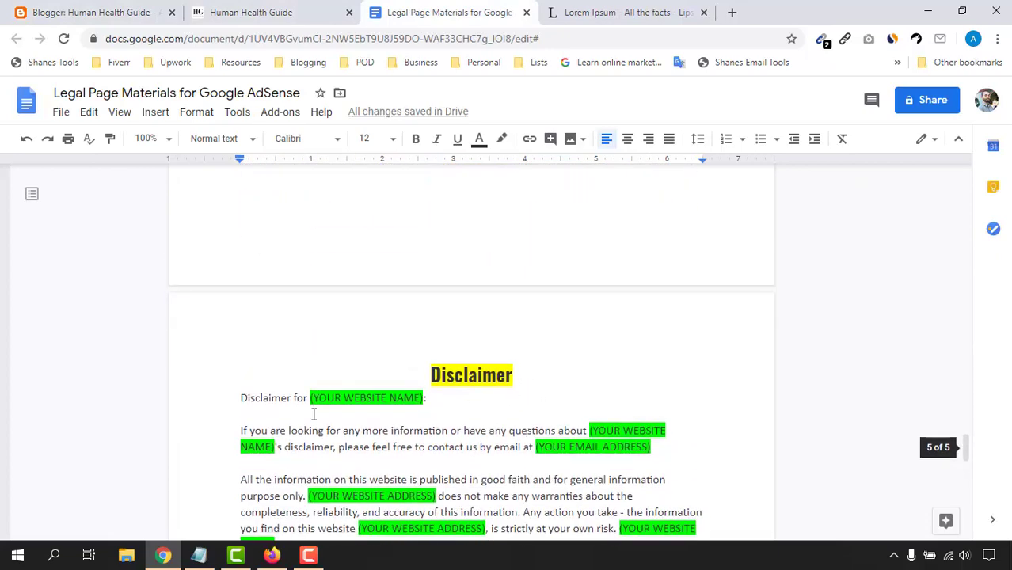
{"action": "left_click_drag", "start_coordinate": [242, 398], "coordinate": [410, 398]}
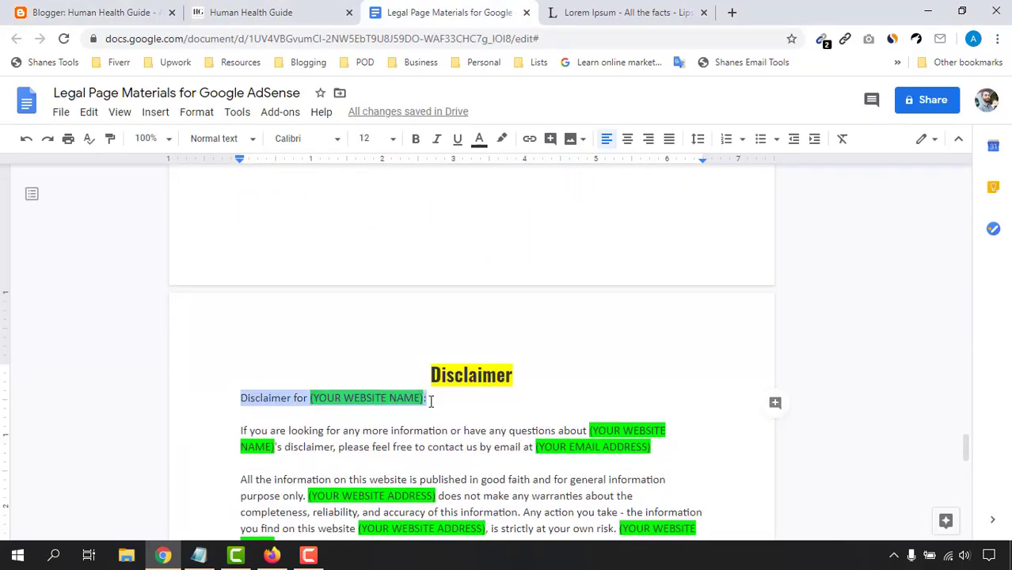
{"action": "right_click", "coordinate": [432, 402]}
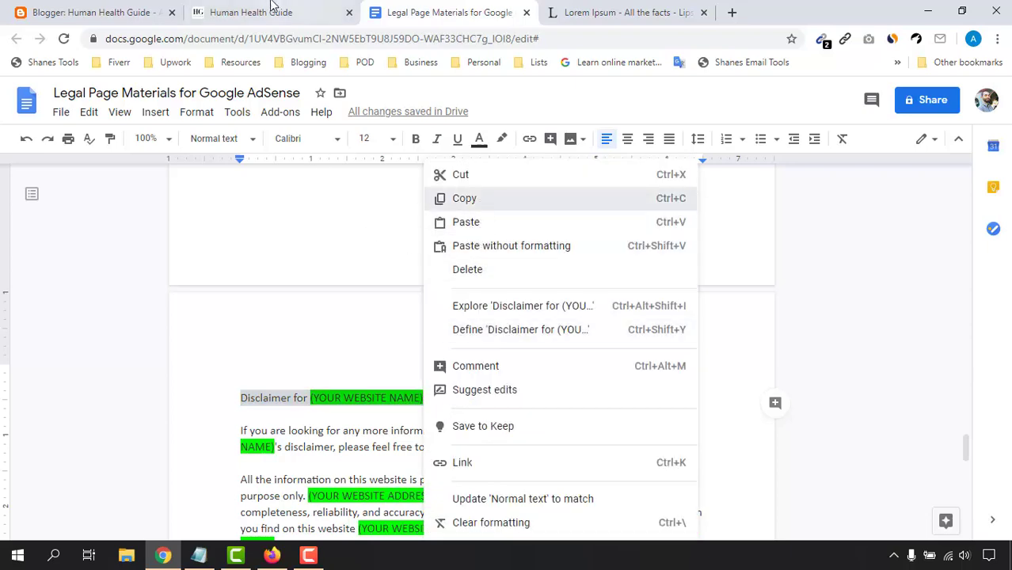
{"action": "left_click", "coordinate": [119, 12]}
Step: Create a new blog page titled 'Disclaimer for Human Health Guide'
{"action": "left_click", "coordinate": [274, 200]}
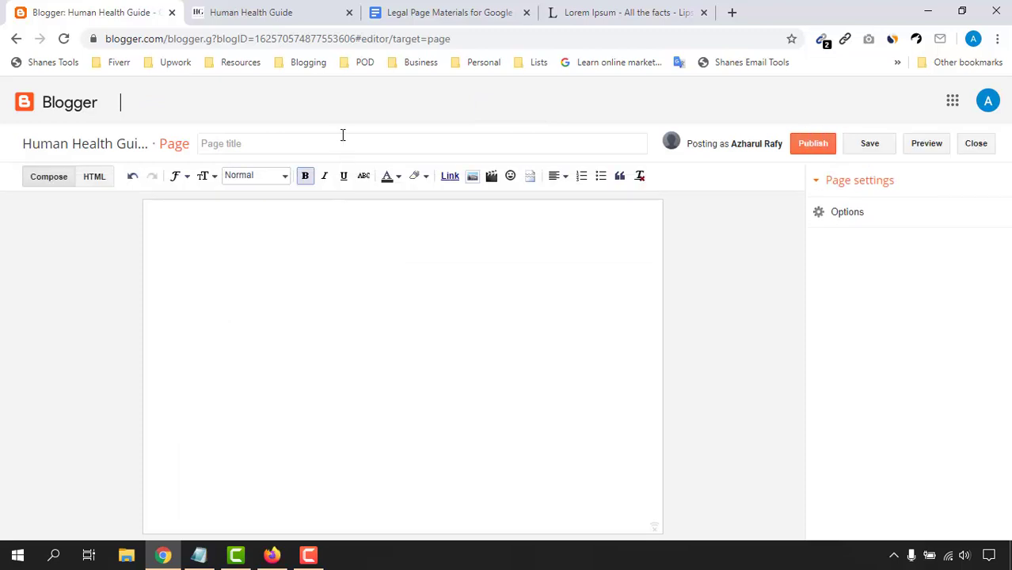
{"action": "right_click", "coordinate": [342, 140]}
{"action": "left_click", "coordinate": [377, 252]}
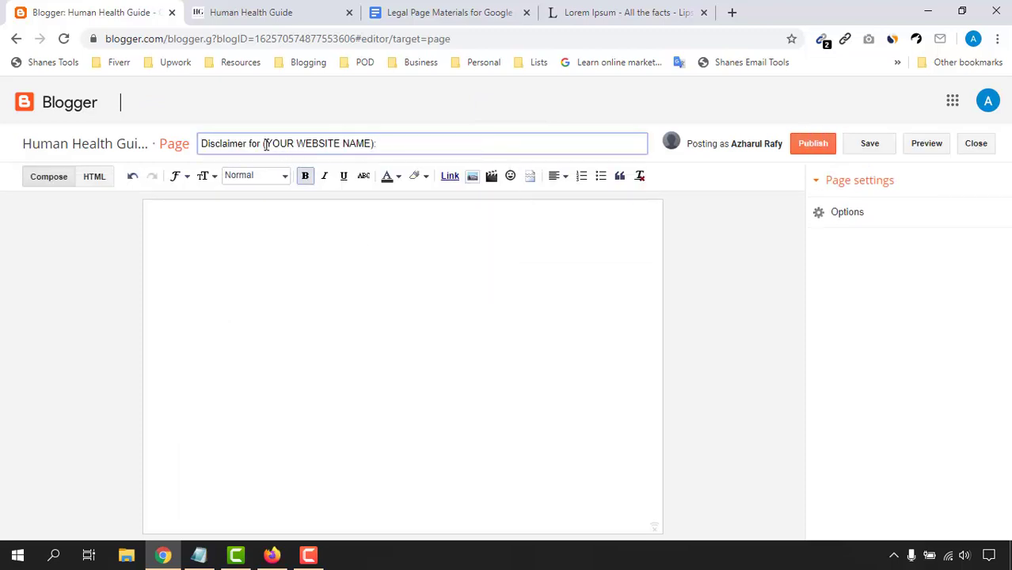
{"action": "left_click_drag", "start_coordinate": [266, 145], "coordinate": [467, 142]}
{"action": "key", "text": "BackSpace"}
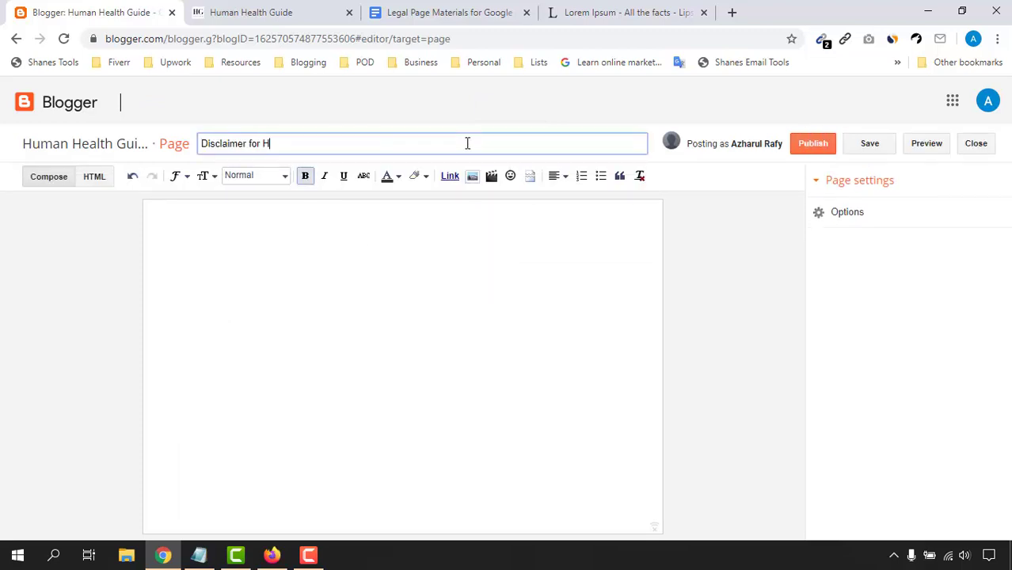
{"action": "type", "text": "Human Health Guide!"}
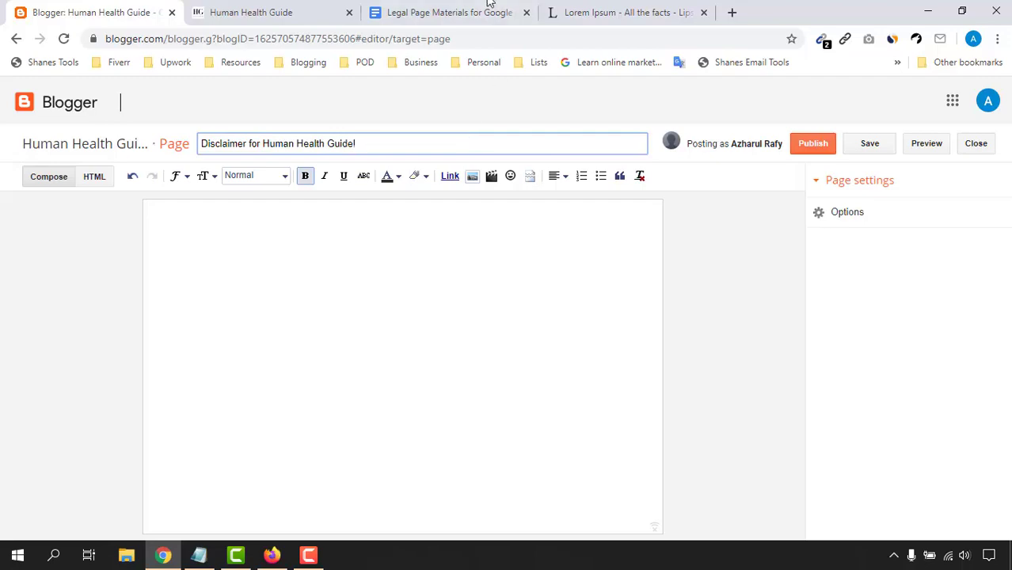
Step: Select the whole disclaimer text in the document and bring it to the page body for pasting
{"action": "left_click", "coordinate": [488, 4]}
{"action": "scroll", "coordinate": [361, 332], "scroll_direction": "down", "scroll_amount": 2}
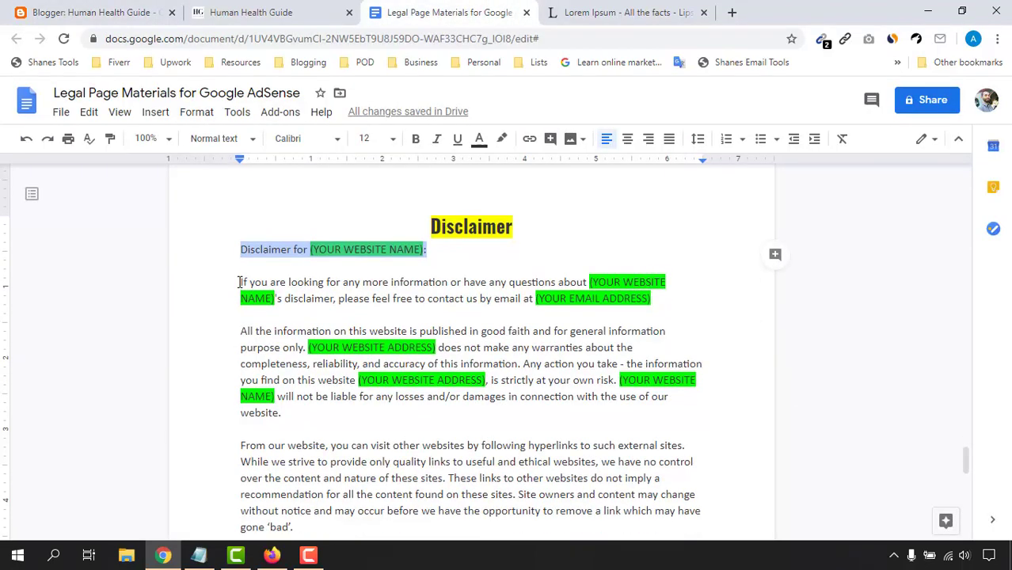
{"action": "left_click_drag", "start_coordinate": [240, 282], "coordinate": [525, 450]}
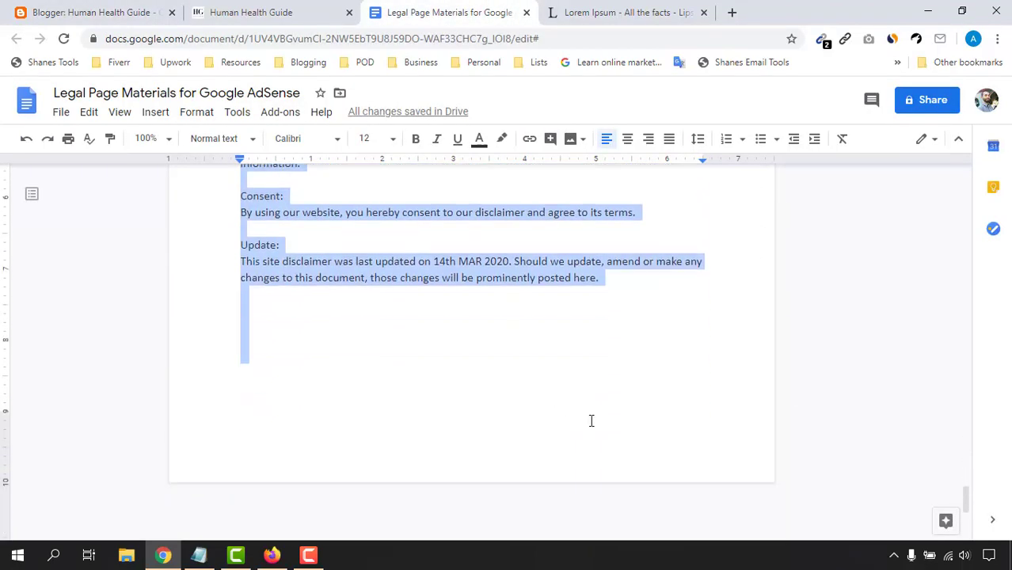
{"action": "scroll", "coordinate": [621, 398], "scroll_direction": "down", "scroll_amount": 3}
{"action": "scroll", "coordinate": [539, 376], "scroll_direction": "up", "scroll_amount": 4}
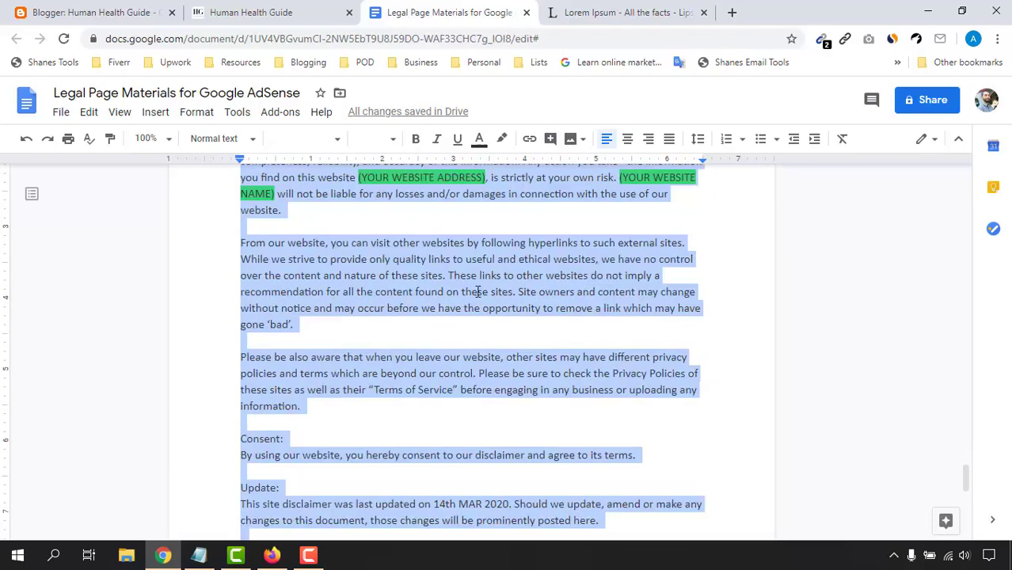
{"action": "right_click", "coordinate": [478, 291]}
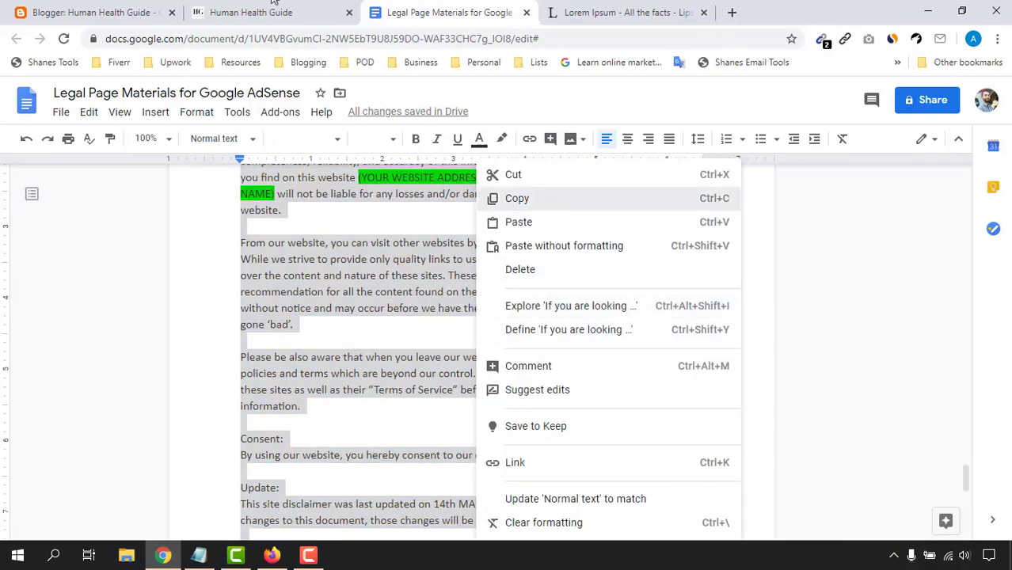
{"action": "left_click", "coordinate": [129, 10]}
{"action": "right_click", "coordinate": [301, 227]}
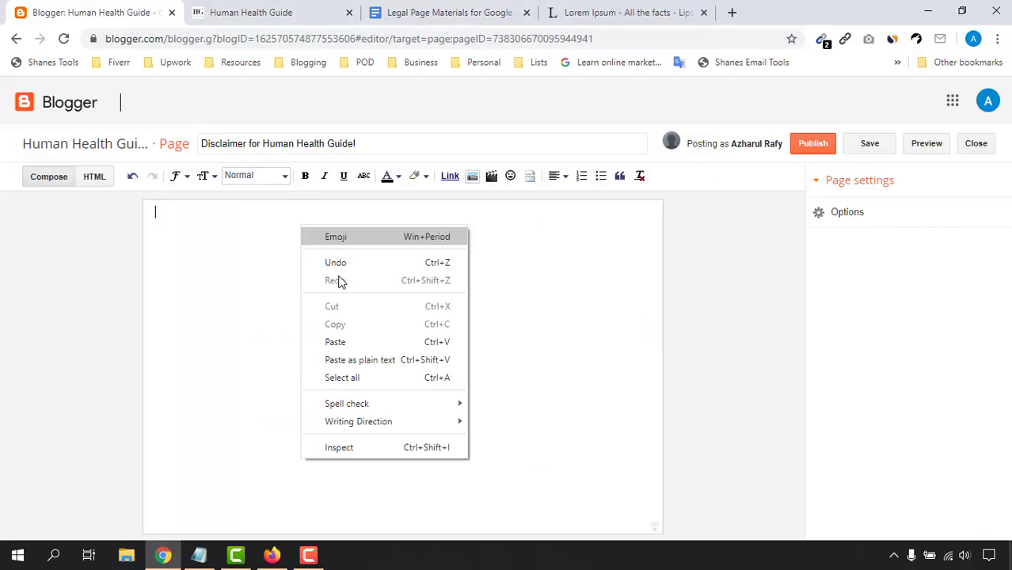
Step: Paste the disclaimer text into the Disclaimer page body
{"action": "left_click", "coordinate": [346, 342]}
{"action": "scroll", "coordinate": [373, 417], "scroll_direction": "up", "scroll_amount": 3}
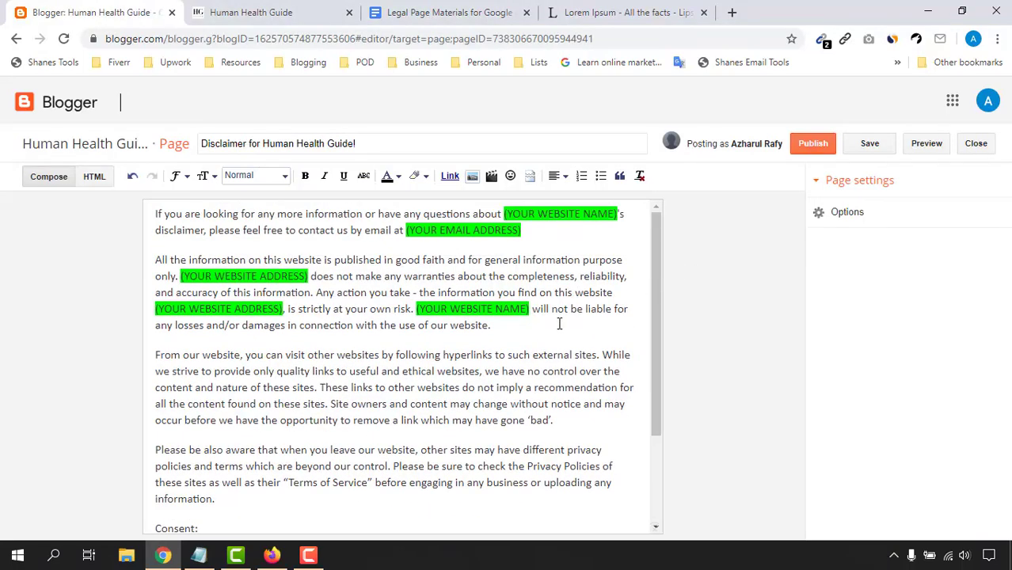
{"action": "scroll", "coordinate": [420, 361], "scroll_direction": "down", "scroll_amount": 3}
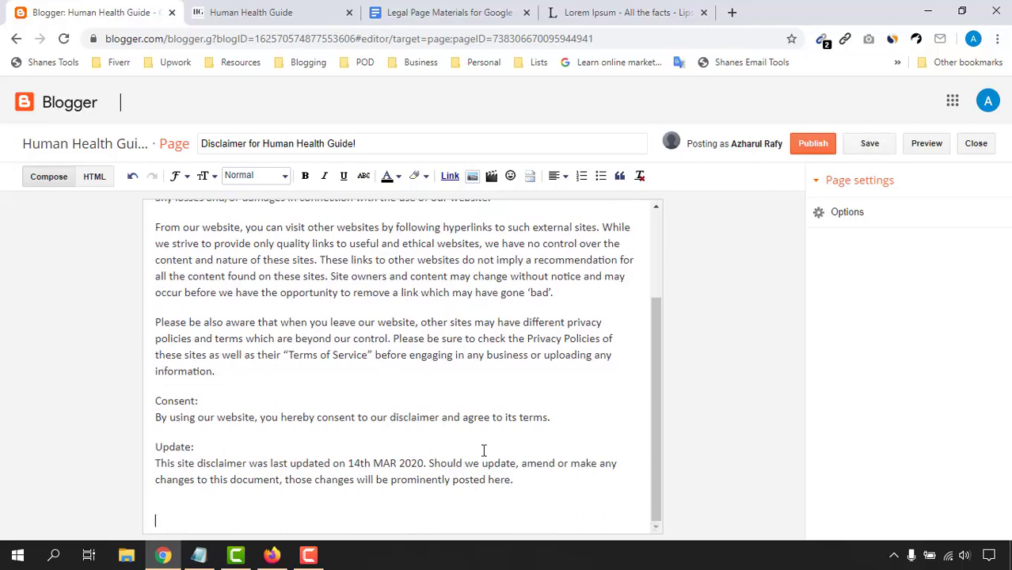
{"action": "scroll", "coordinate": [484, 446], "scroll_direction": "up", "scroll_amount": 3}
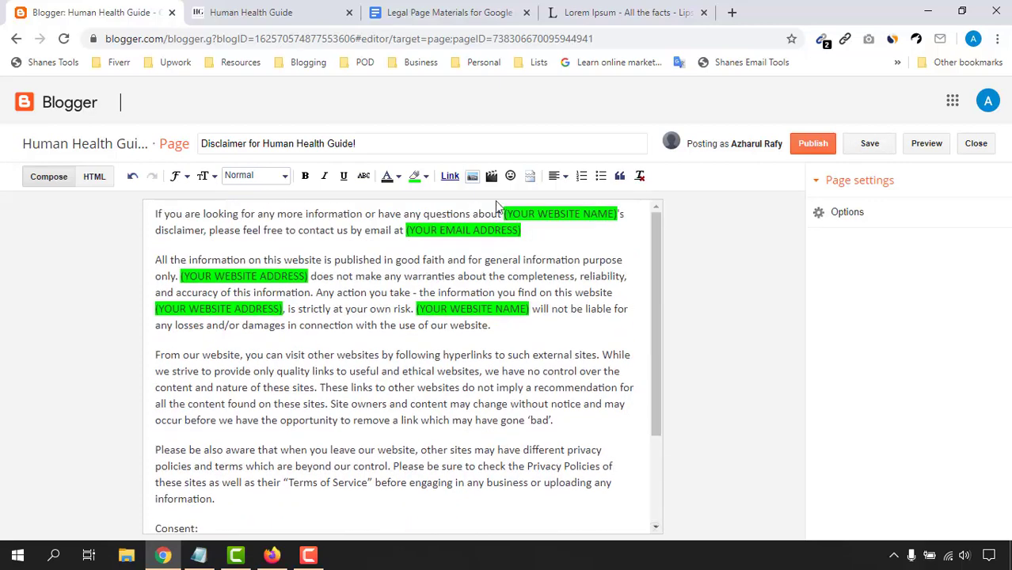
Step: Replace the website name placeholder with bold, unhighlighted 'Human Health Guide'
{"action": "left_click_drag", "start_coordinate": [504, 213], "coordinate": [629, 215]}
{"action": "type", "text": "Human Health Guide"}
{"action": "left_click_drag", "start_coordinate": [504, 214], "coordinate": [605, 213]}
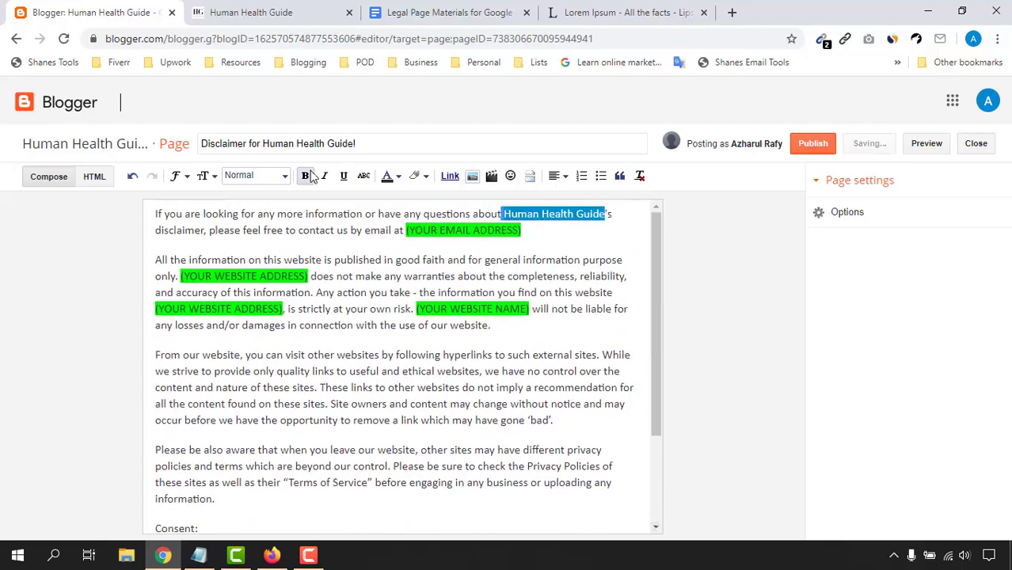
{"action": "left_click", "coordinate": [305, 176]}
{"action": "left_click", "coordinate": [419, 177]}
{"action": "left_click", "coordinate": [428, 198]}
{"action": "left_click", "coordinate": [500, 246]}
Step: Replace the e-mail address placeholder with the contact e-mail
{"action": "left_click_drag", "start_coordinate": [406, 231], "coordinate": [520, 231]}
{"action": "left_click", "coordinate": [987, 103]}
{"action": "left_click", "coordinate": [410, 231]}
{"action": "left_click_drag", "start_coordinate": [407, 231], "coordinate": [522, 230]}
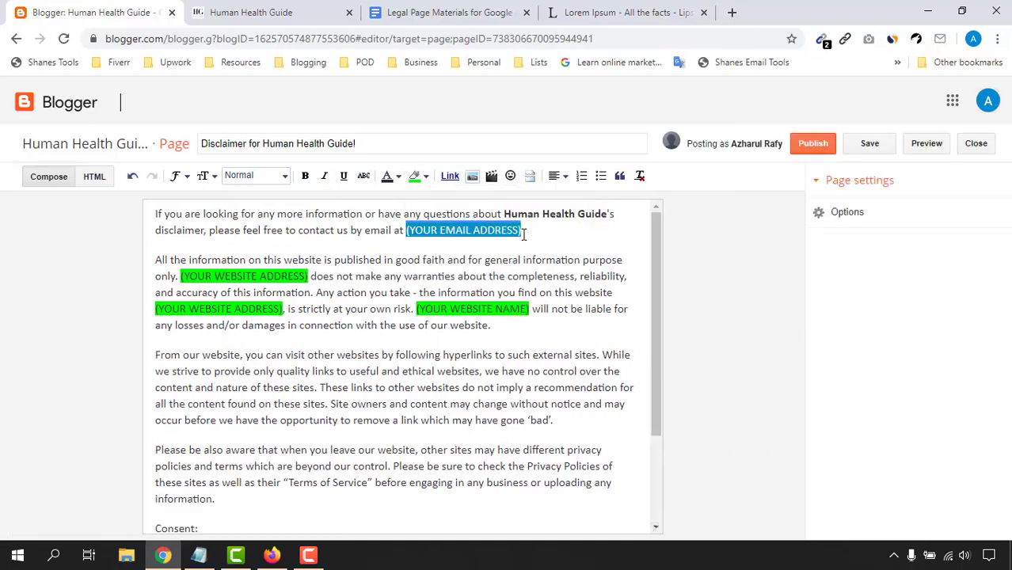
{"action": "key", "text": "ctrl+v"}
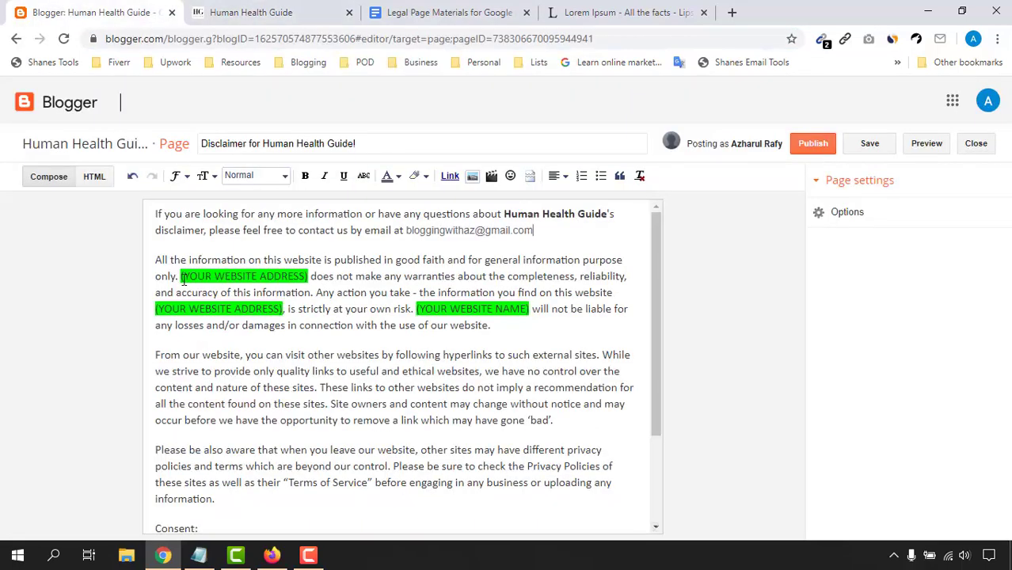
Step: Replace both website address placeholders with the blog's web address
{"action": "left_click_drag", "start_coordinate": [181, 277], "coordinate": [307, 276]}
{"action": "right_click", "coordinate": [308, 276]}
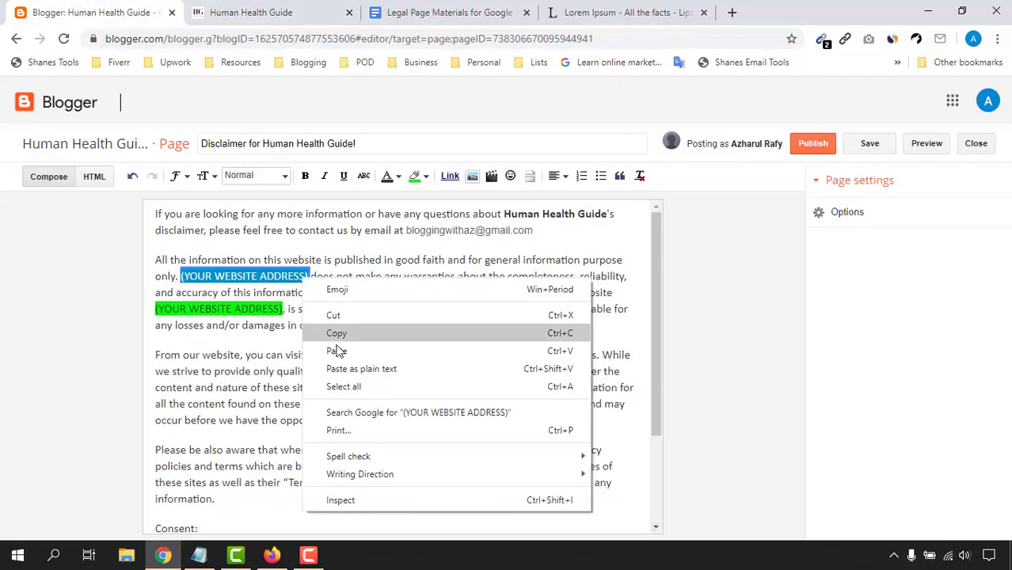
{"action": "left_click", "coordinate": [337, 347]}
{"action": "left_click_drag", "start_coordinate": [252, 309], "coordinate": [377, 309]}
{"action": "key", "text": "ctrl+v"}
Step: Replace the remaining website name placeholder with 'Human Health Guide'
{"action": "left_click_drag", "start_coordinate": [588, 309], "coordinate": [621, 309]}
{"action": "left_click_drag", "start_coordinate": [505, 214], "coordinate": [608, 214]}
{"action": "key", "text": "ctrl+c"}
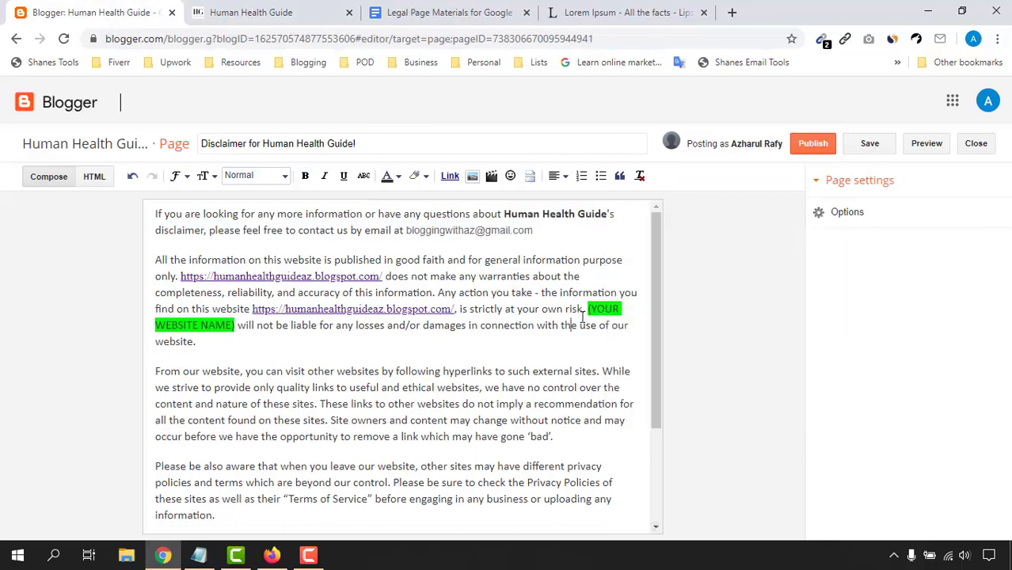
{"action": "right_click", "coordinate": [236, 330]}
{"action": "left_click_drag", "start_coordinate": [235, 326], "coordinate": [588, 310]}
{"action": "right_click", "coordinate": [589, 311]}
{"action": "left_click", "coordinate": [628, 149]}
{"action": "left_click", "coordinate": [379, 388]}
Step: Check the update date reads 14th MAR 2020 and publish the Disclaimer page
{"action": "scroll", "coordinate": [378, 399], "scroll_direction": "down", "scroll_amount": 3}
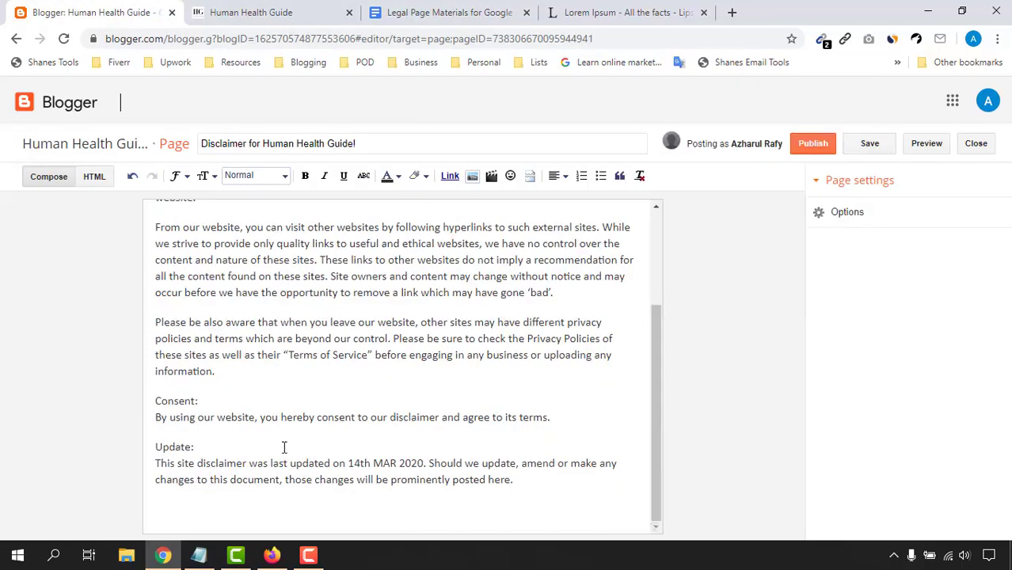
{"action": "scroll", "coordinate": [448, 399], "scroll_direction": "up", "scroll_amount": 2}
{"action": "scroll", "coordinate": [452, 292], "scroll_direction": "down", "scroll_amount": 3}
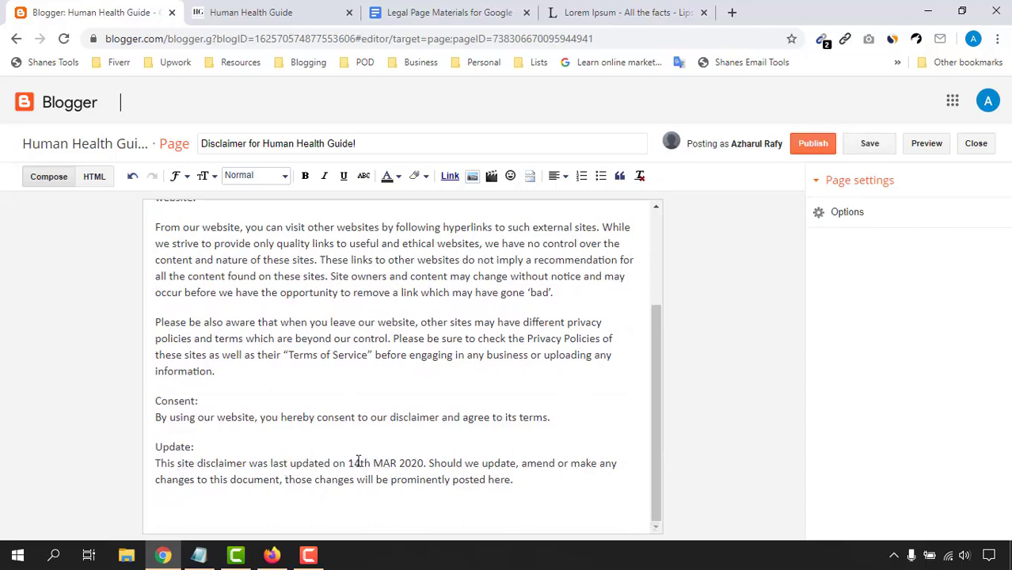
{"action": "left_click_drag", "start_coordinate": [349, 463], "coordinate": [420, 463]}
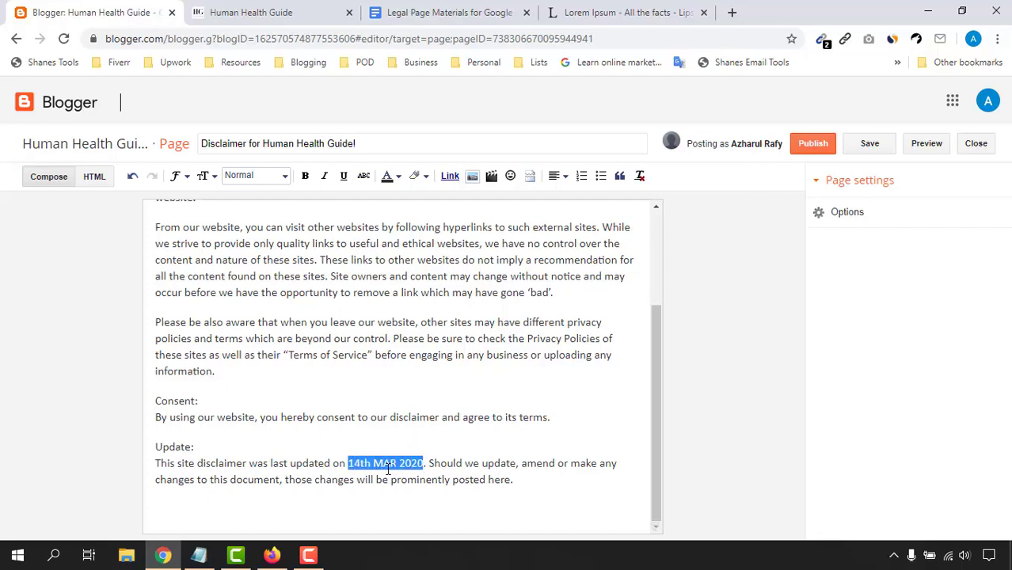
{"action": "scroll", "coordinate": [395, 463], "scroll_direction": "up", "scroll_amount": 2}
{"action": "scroll", "coordinate": [435, 447], "scroll_direction": "down", "scroll_amount": 2}
{"action": "left_click", "coordinate": [812, 145]}
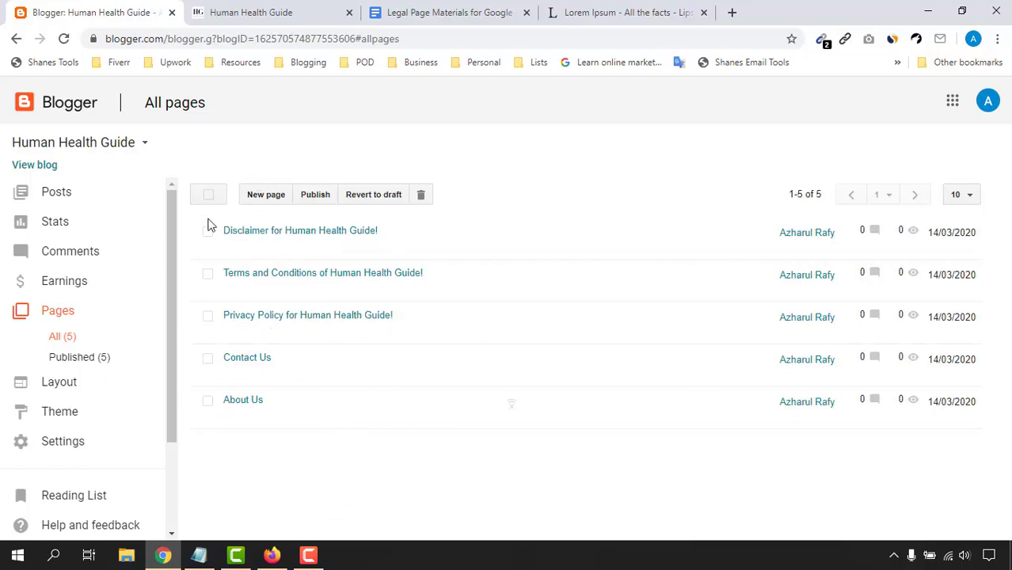
Step: Look over the live blog's homepage, then return to the Blogger pages list
{"action": "left_click", "coordinate": [301, 13]}
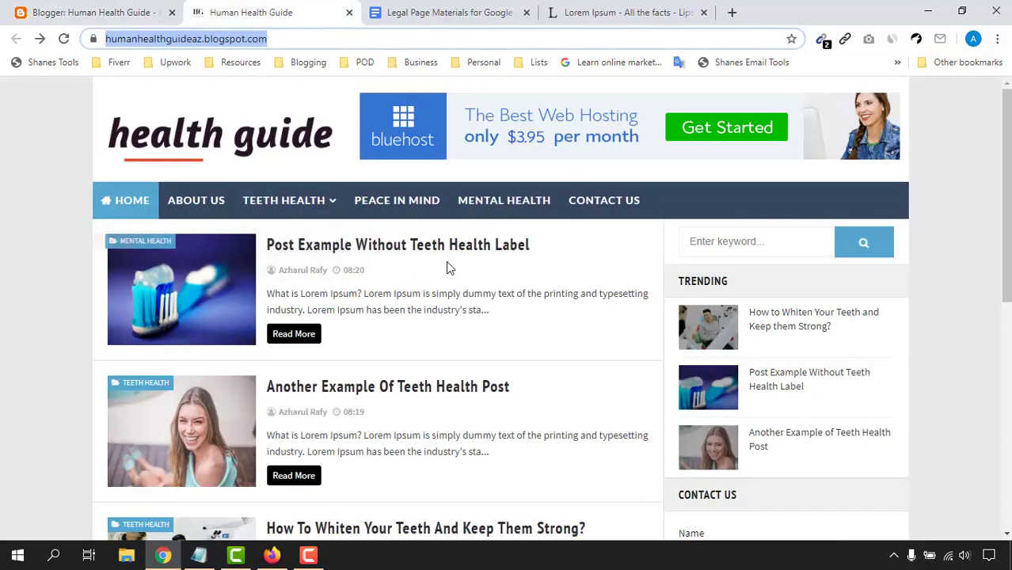
{"action": "left_click", "coordinate": [196, 218]}
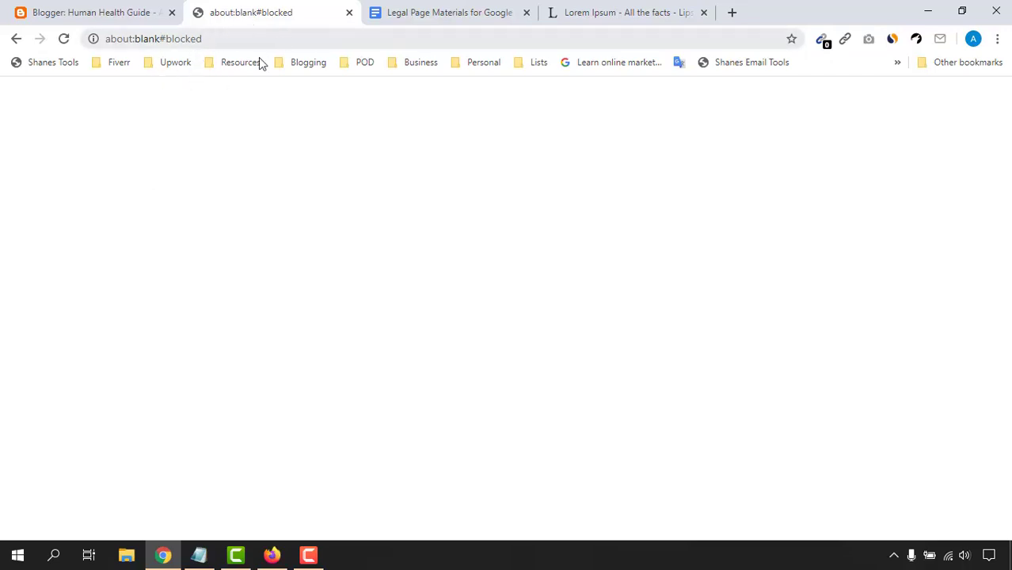
{"action": "left_click", "coordinate": [15, 40]}
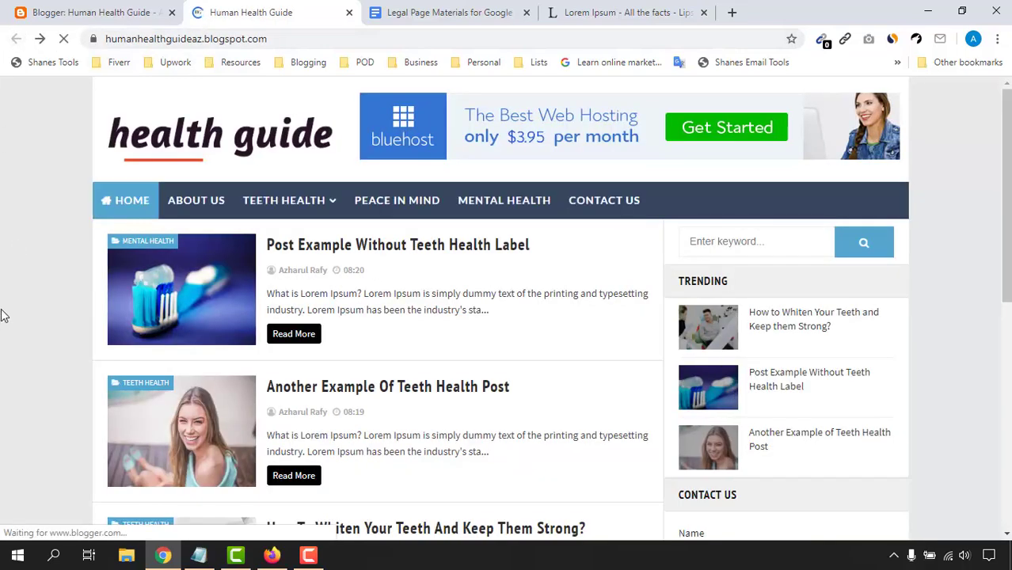
{"action": "left_click", "coordinate": [112, 10]}
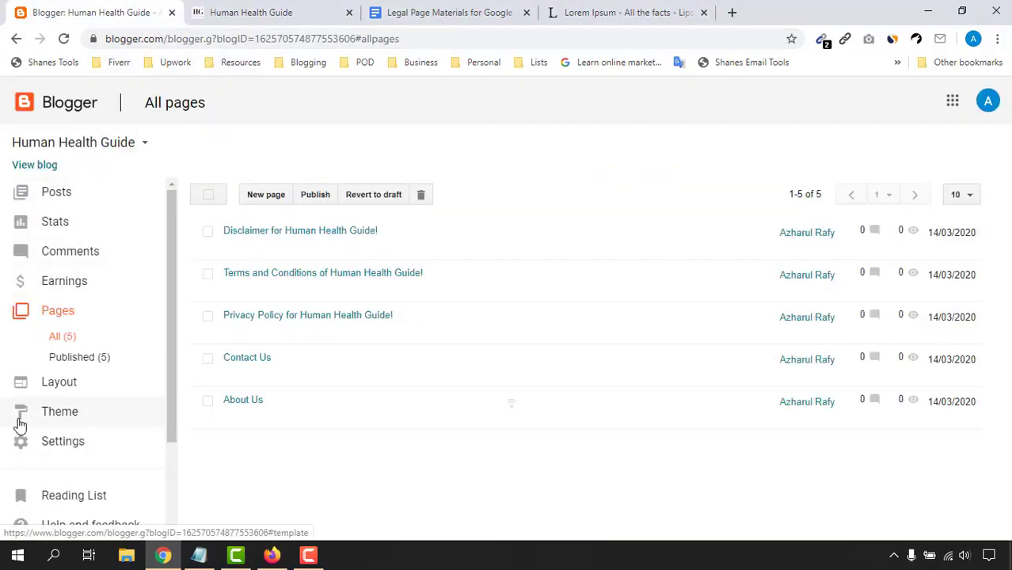
Step: Open Layout in a new tab and inspect the Main Menu link list settings without changing anything
{"action": "right_click", "coordinate": [65, 387]}
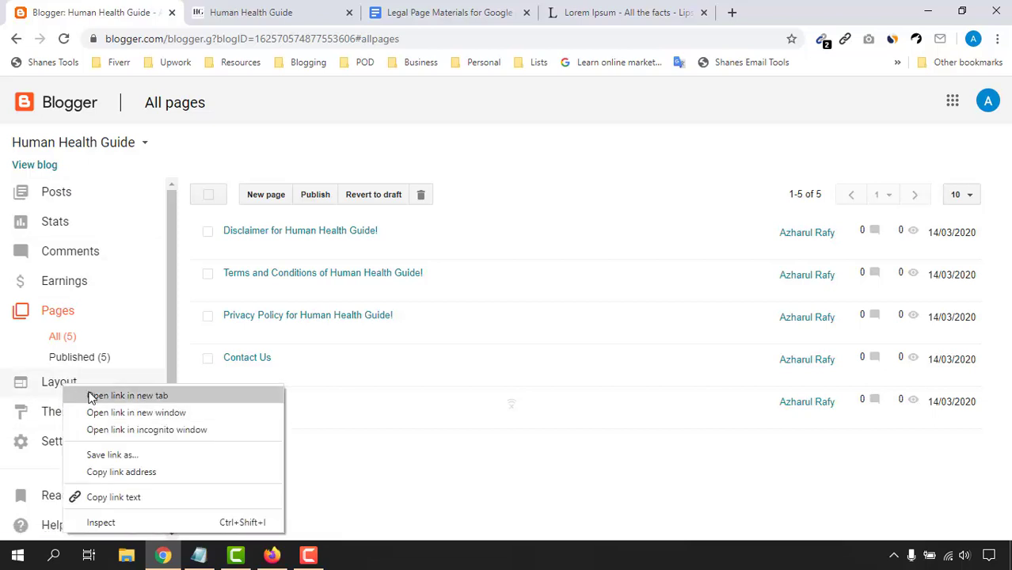
{"action": "left_click", "coordinate": [90, 398]}
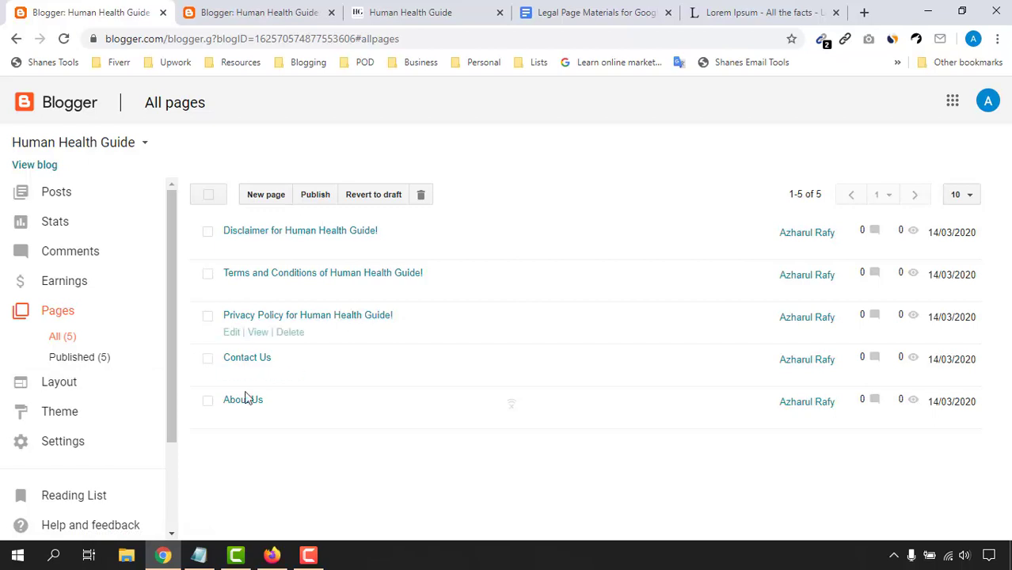
{"action": "left_click", "coordinate": [299, 4]}
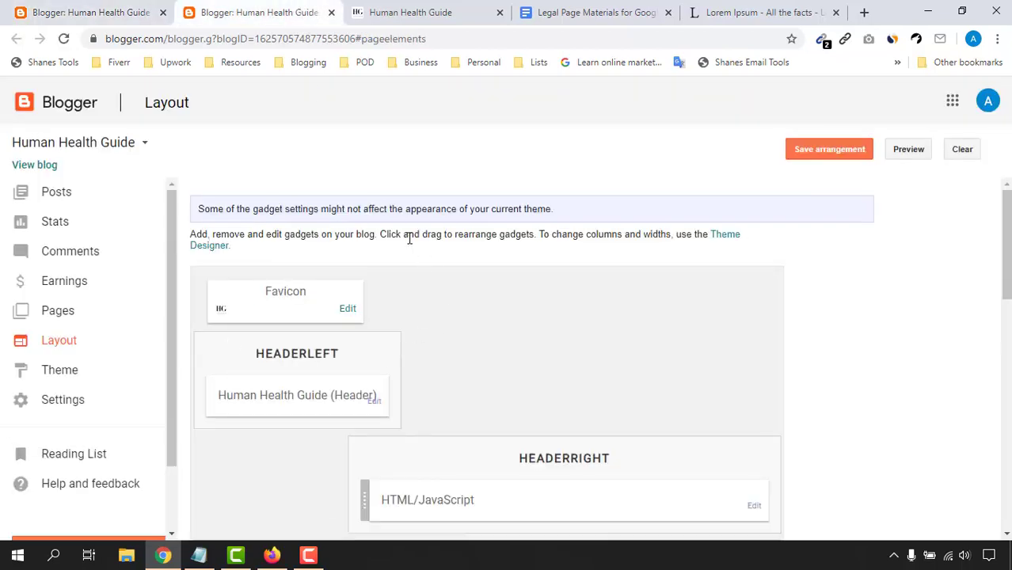
{"action": "scroll", "coordinate": [256, 297], "scroll_direction": "down", "scroll_amount": 3}
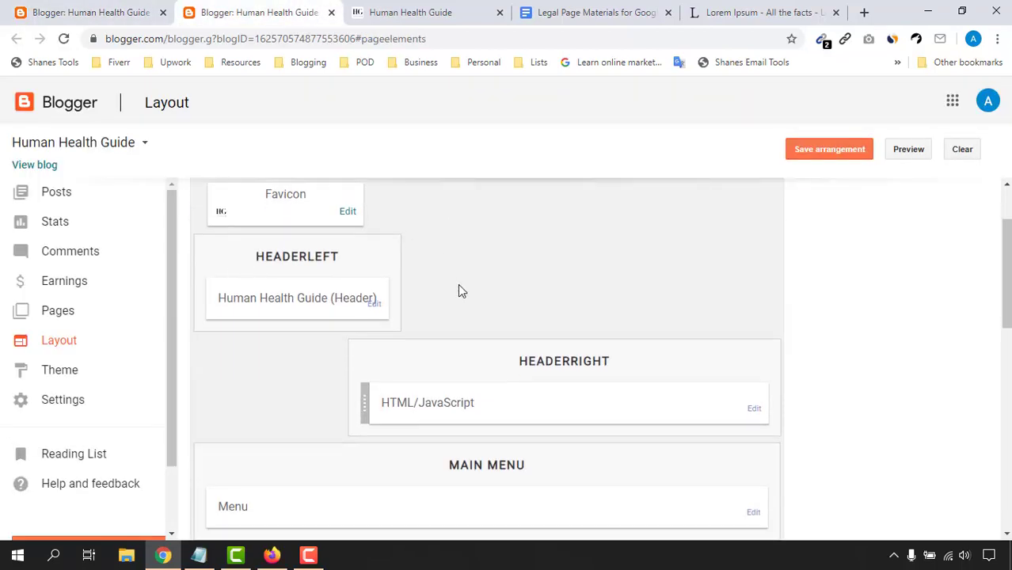
{"action": "scroll", "coordinate": [904, 341], "scroll_direction": "down", "scroll_amount": 1}
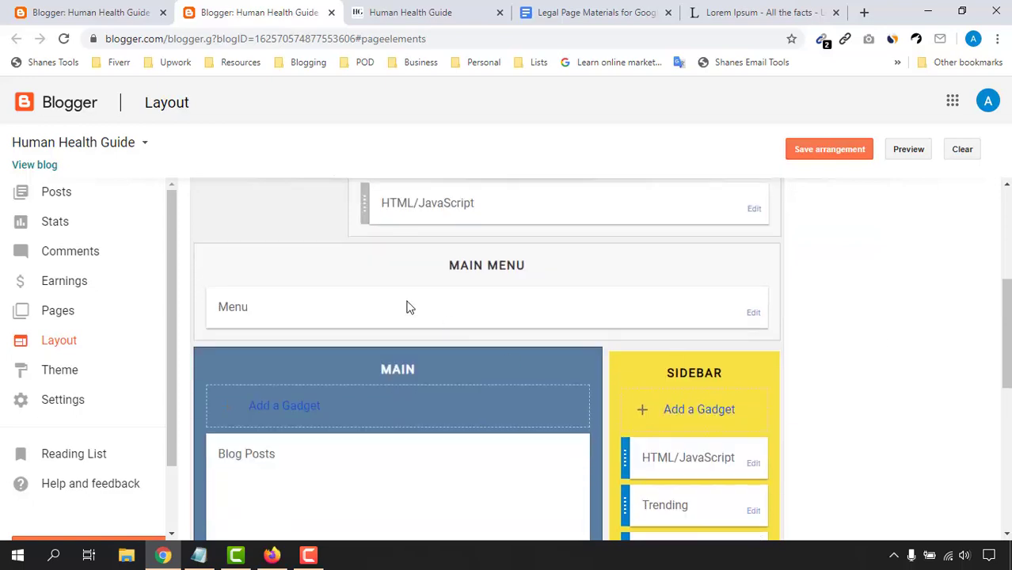
{"action": "left_click", "coordinate": [410, 4]}
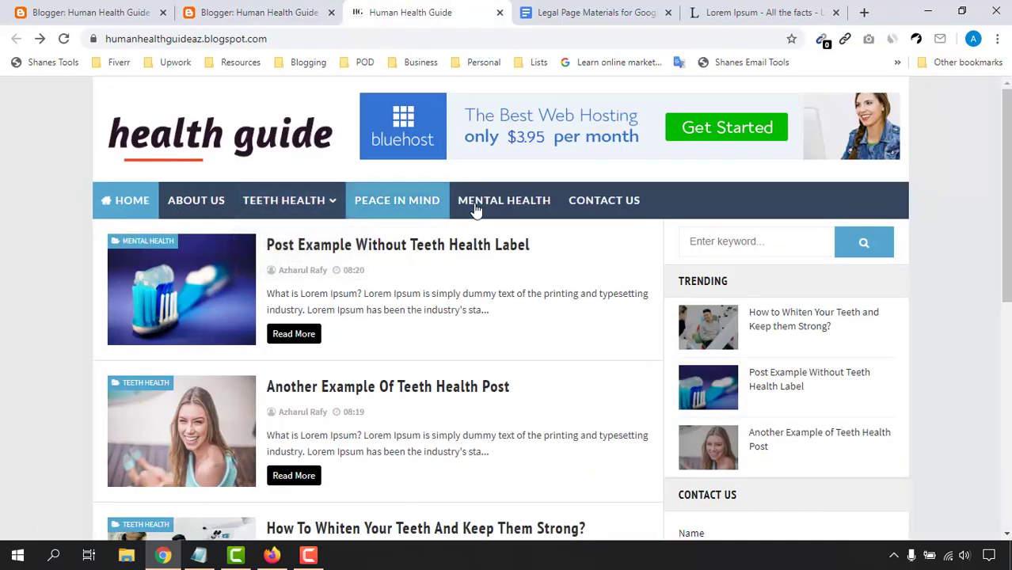
{"action": "left_click", "coordinate": [316, 5]}
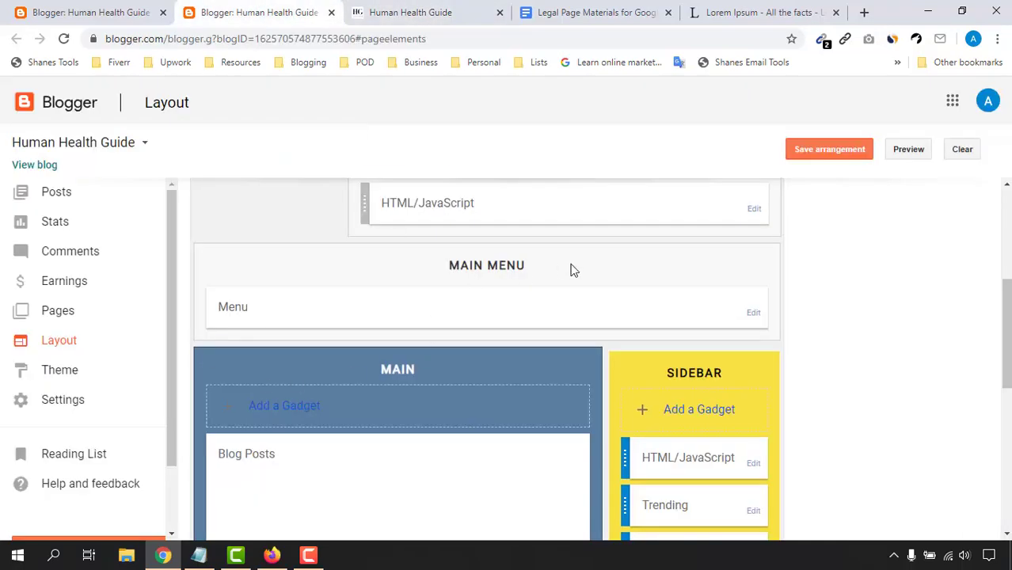
{"action": "left_click", "coordinate": [753, 317]}
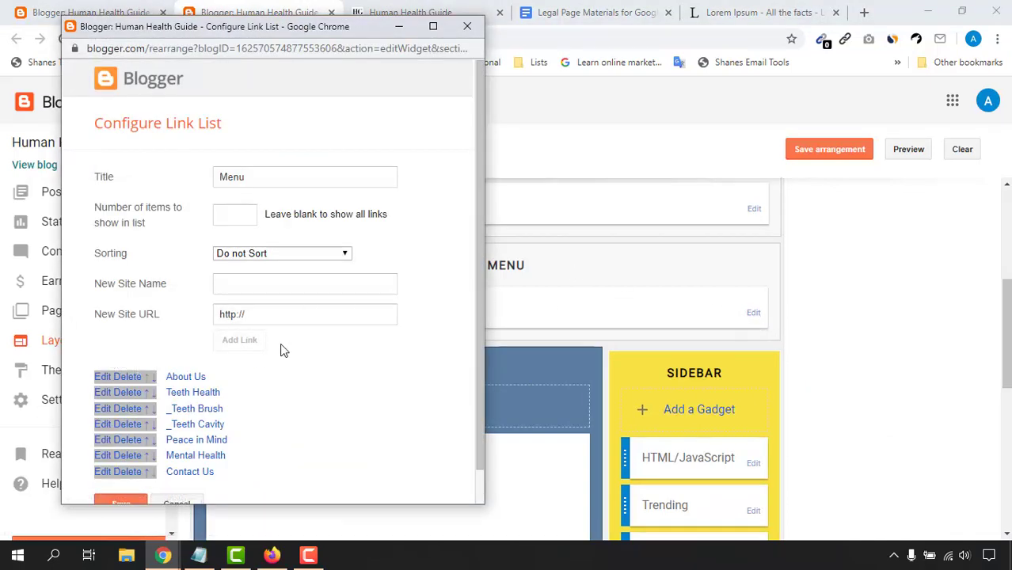
{"action": "left_click", "coordinate": [467, 26]}
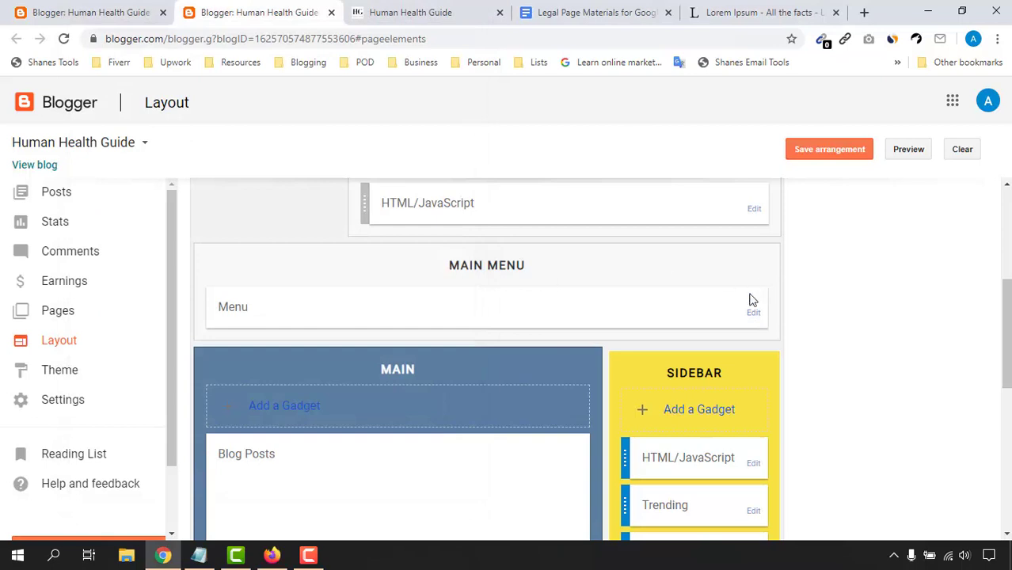
Step: Open the About Us page in a new tab and copy its web address
{"action": "left_click", "coordinate": [104, 10]}
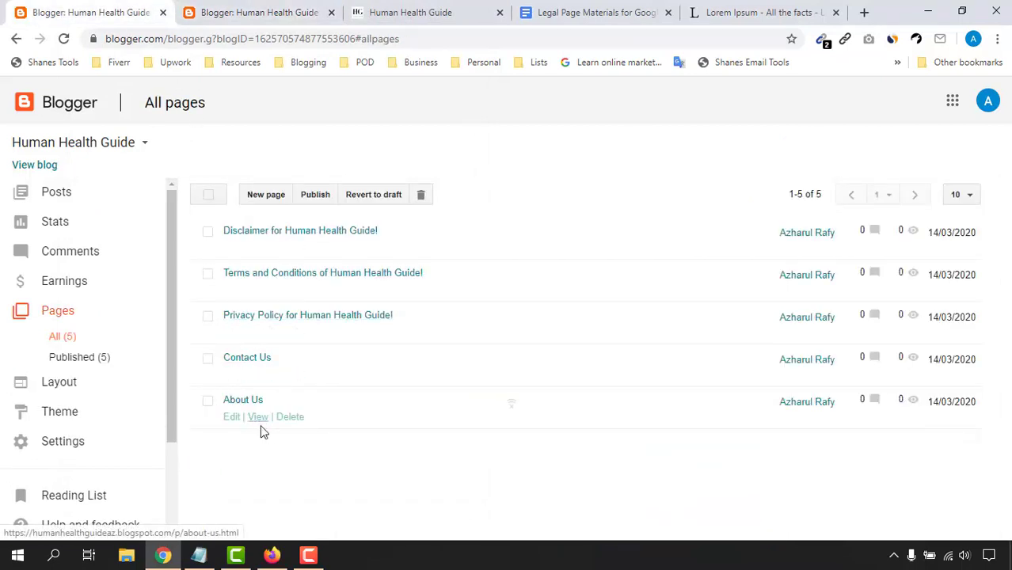
{"action": "right_click", "coordinate": [264, 420]}
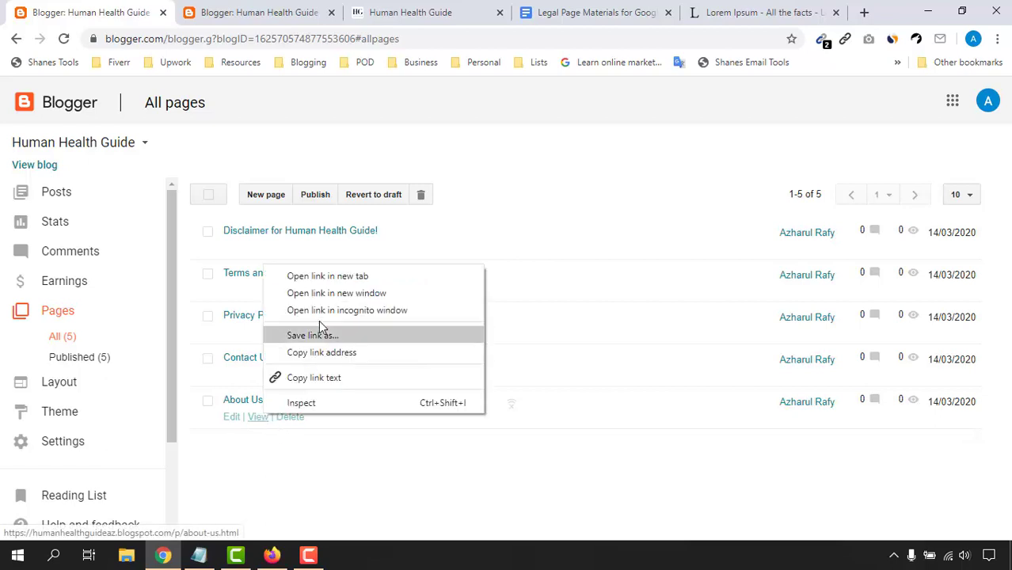
{"action": "left_click", "coordinate": [321, 279]}
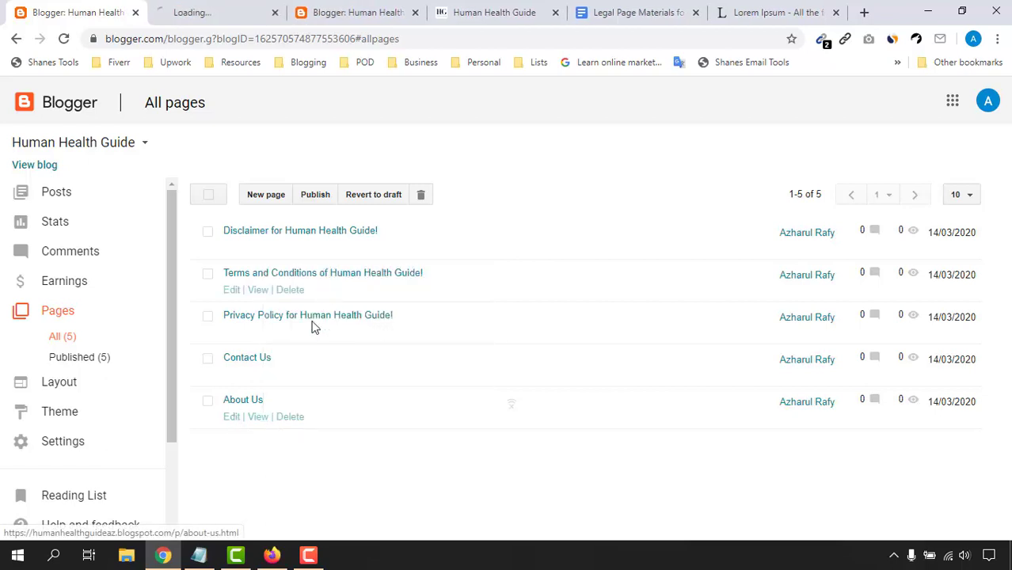
{"action": "left_click", "coordinate": [215, 12]}
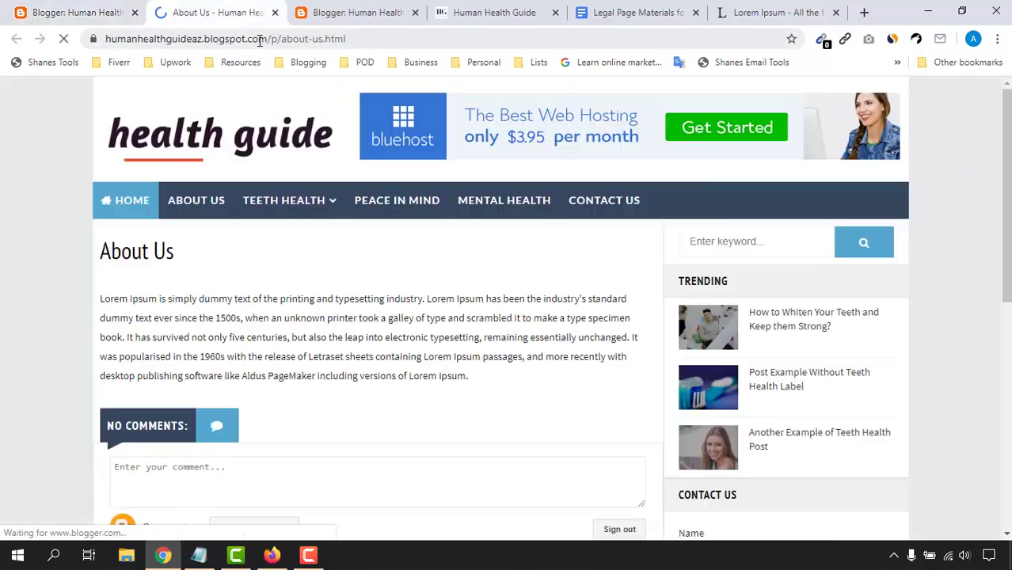
{"action": "left_click", "coordinate": [237, 38]}
{"action": "right_click", "coordinate": [229, 38]}
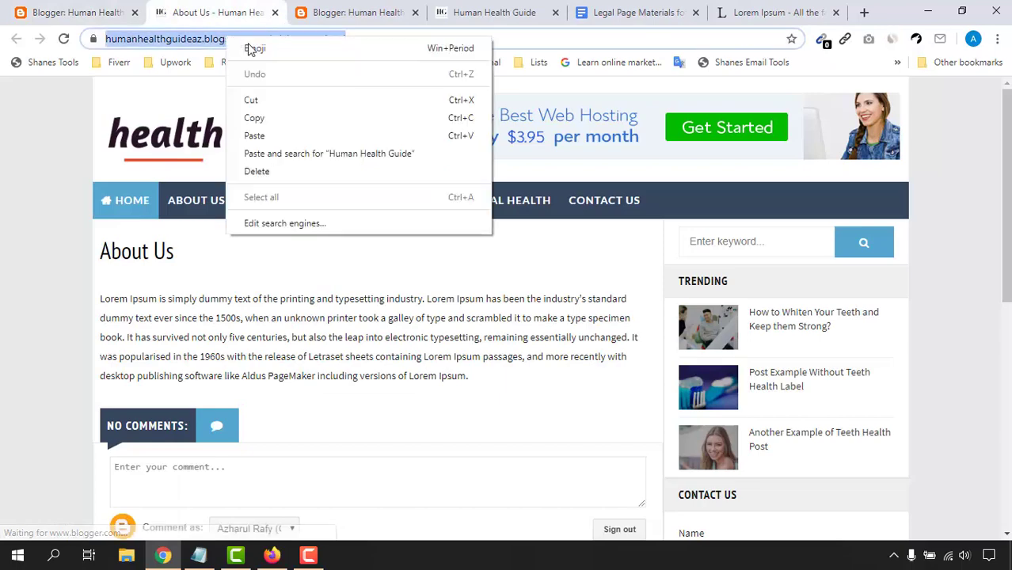
{"action": "left_click", "coordinate": [255, 118]}
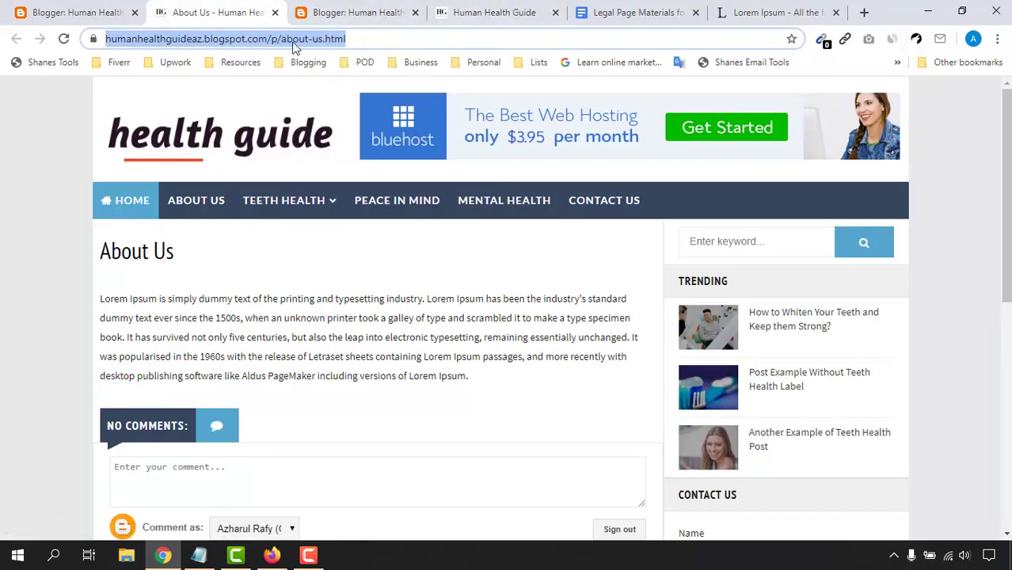
Step: Replace the Menu's About Us link URL with the copied about-us.html address and save the menu
{"action": "left_click", "coordinate": [376, 8]}
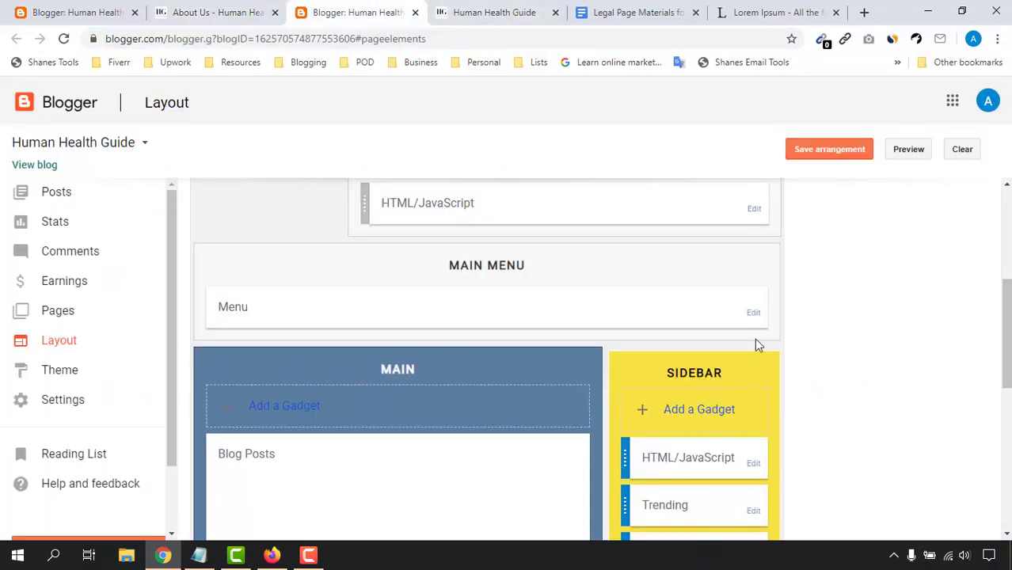
{"action": "left_click", "coordinate": [754, 313]}
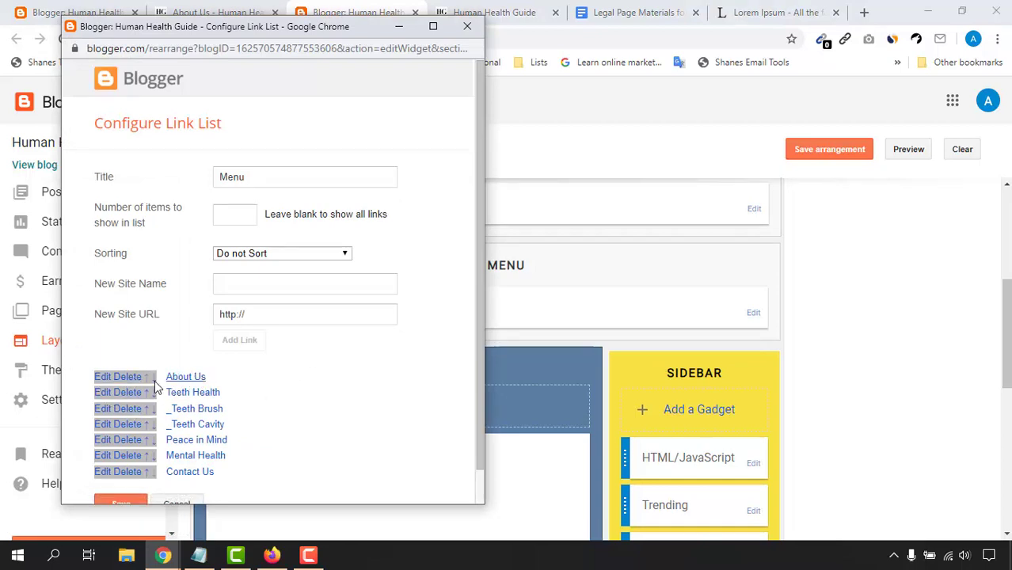
{"action": "left_click", "coordinate": [103, 379]}
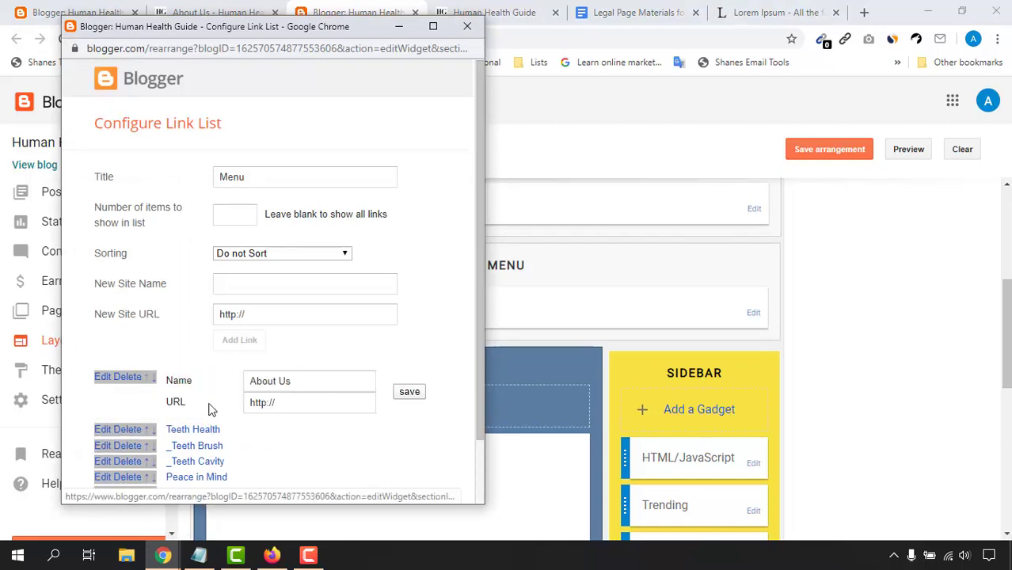
{"action": "left_click", "coordinate": [280, 407]}
{"action": "left_click_drag", "start_coordinate": [280, 407], "coordinate": [247, 405]}
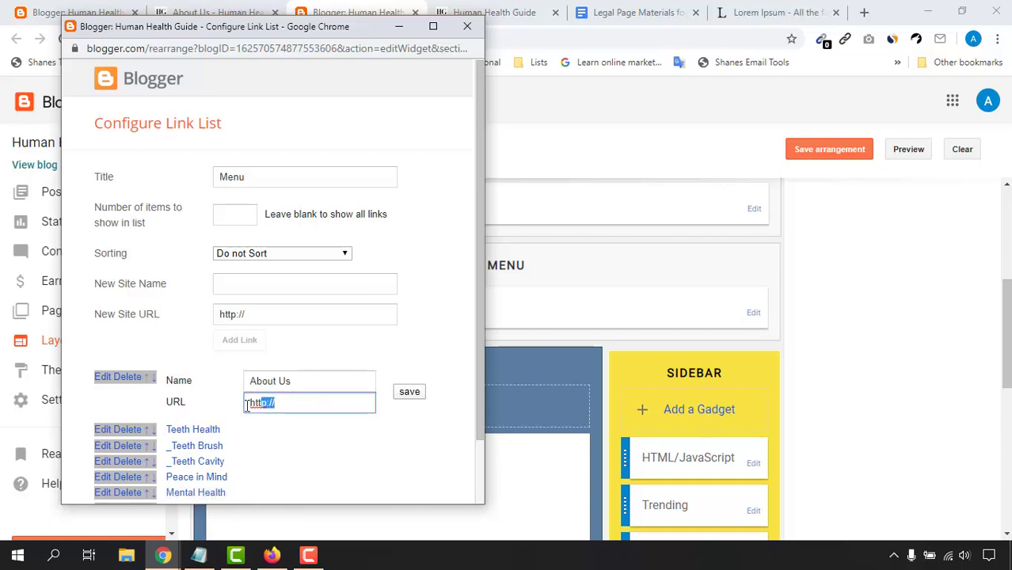
{"action": "right_click", "coordinate": [254, 408]}
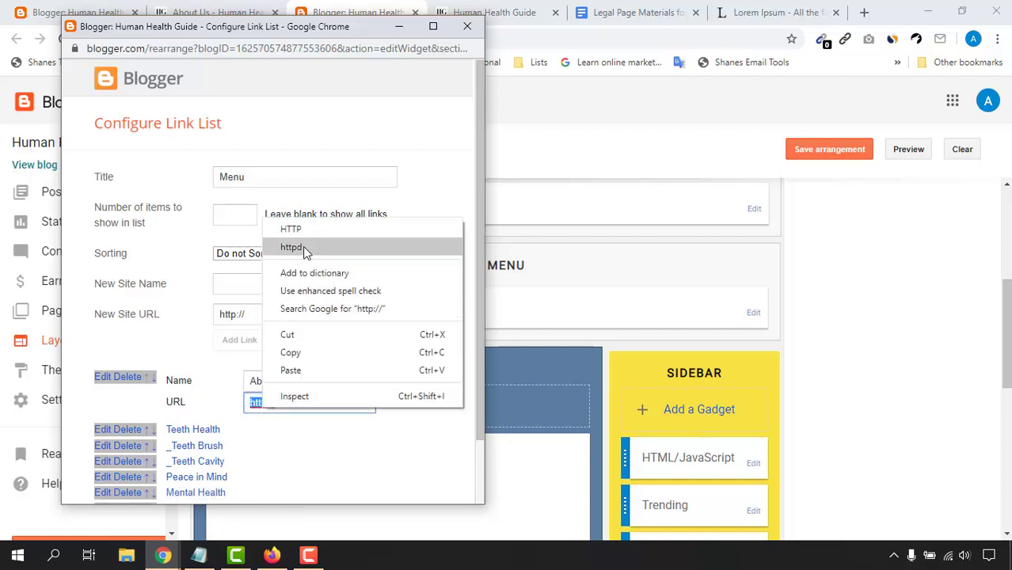
{"action": "left_click", "coordinate": [290, 370]}
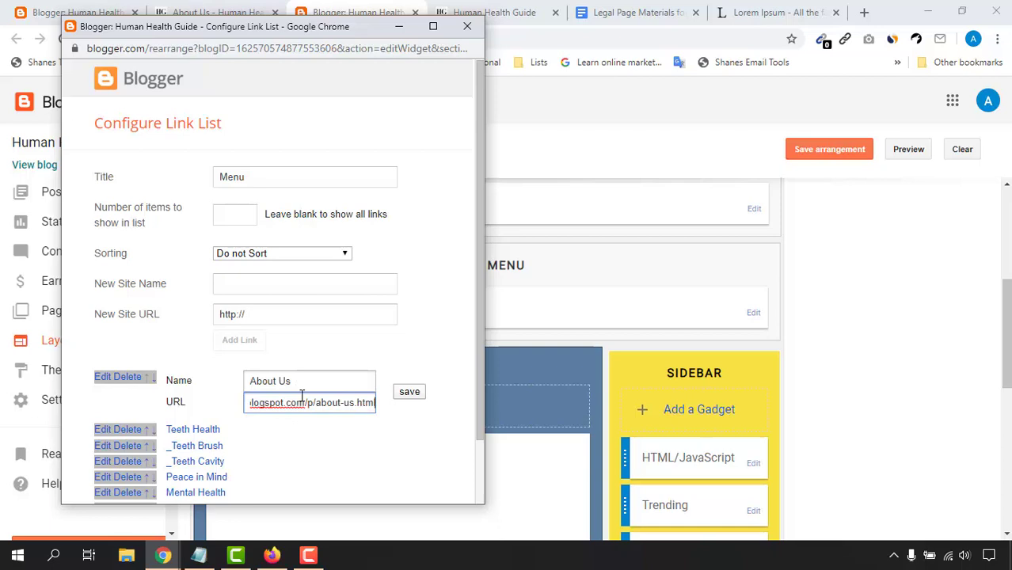
{"action": "left_click", "coordinate": [405, 393]}
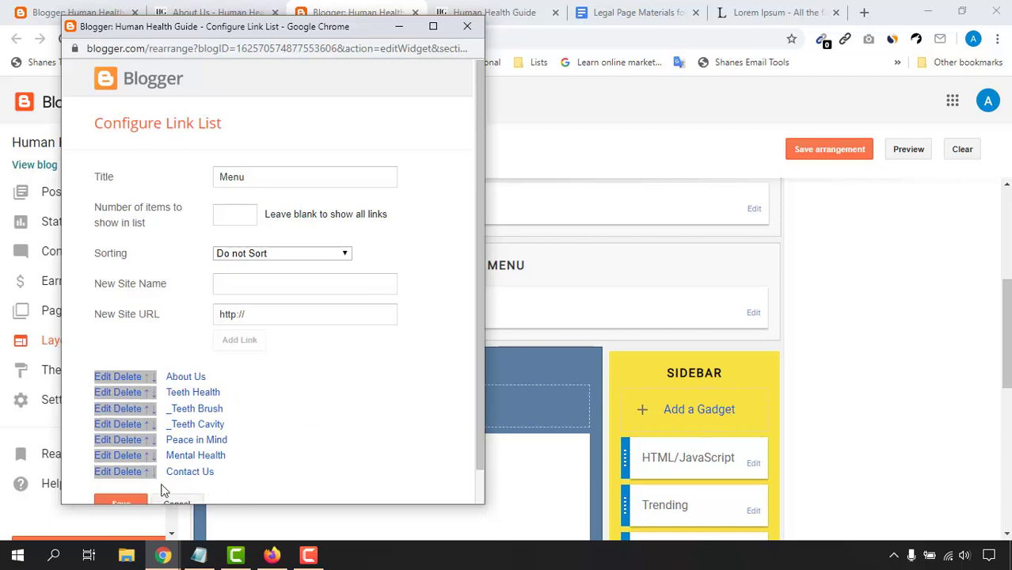
{"action": "left_click", "coordinate": [135, 505]}
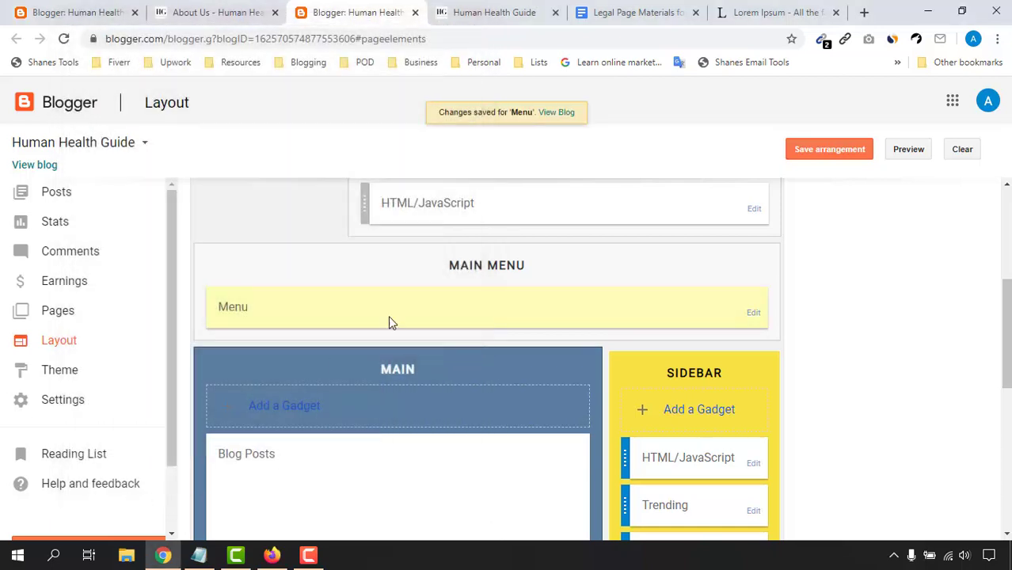
Step: Reload the live blog, open ABOUT US from the menu, test CONTACT US, then return to About Us
{"action": "left_click", "coordinate": [513, 8]}
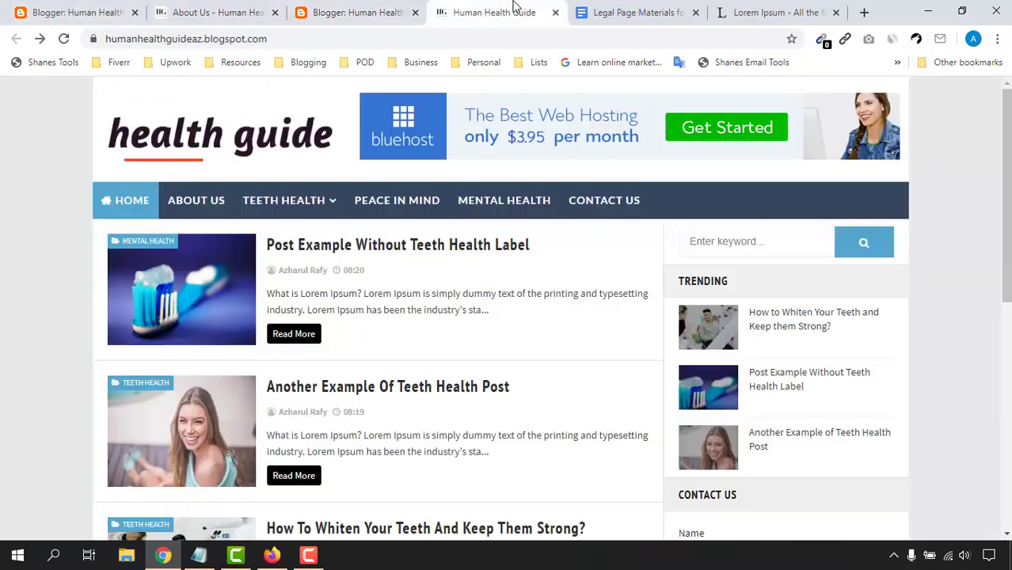
{"action": "left_click", "coordinate": [63, 38]}
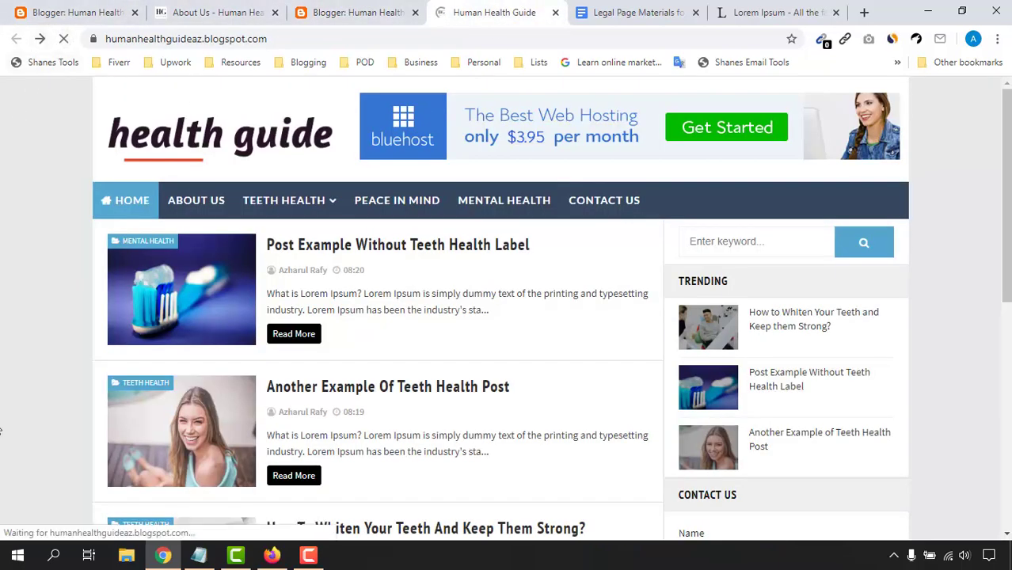
{"action": "left_click", "coordinate": [206, 207]}
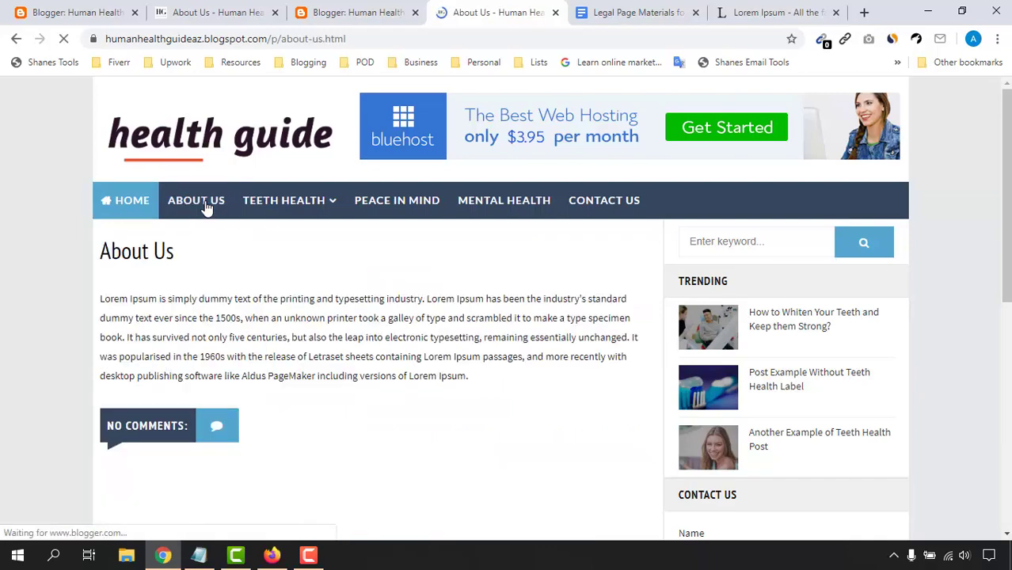
{"action": "left_click_drag", "start_coordinate": [261, 304], "coordinate": [487, 383]}
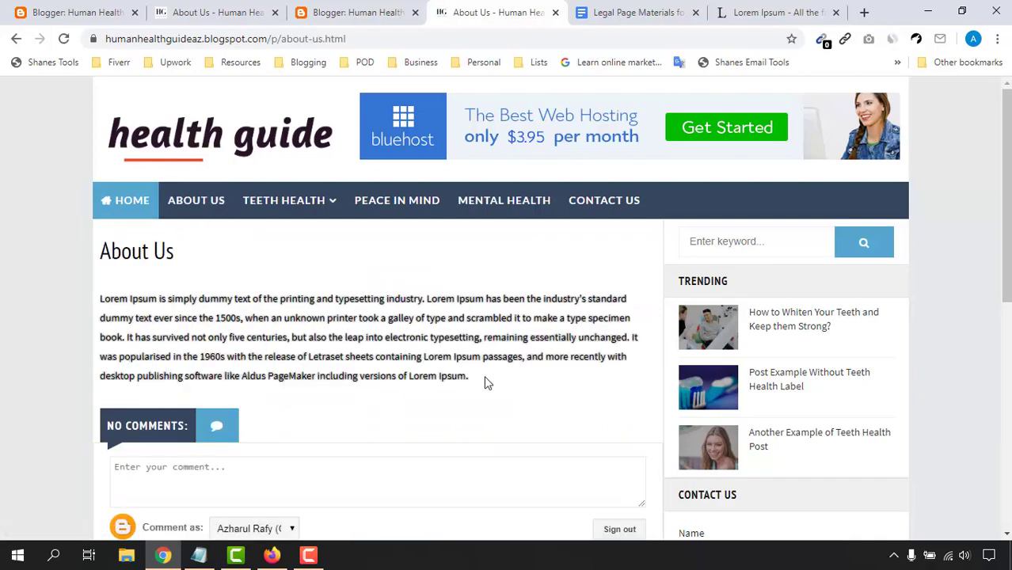
{"action": "scroll", "coordinate": [69, 425], "scroll_direction": "down", "scroll_amount": 5}
{"action": "scroll", "coordinate": [248, 338], "scroll_direction": "up", "scroll_amount": 5}
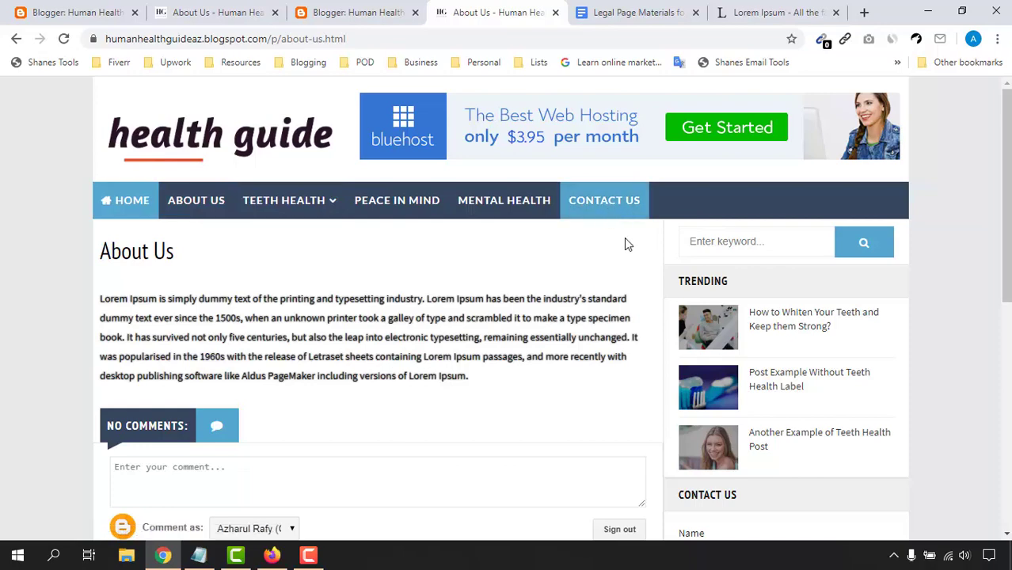
{"action": "left_click", "coordinate": [598, 207]}
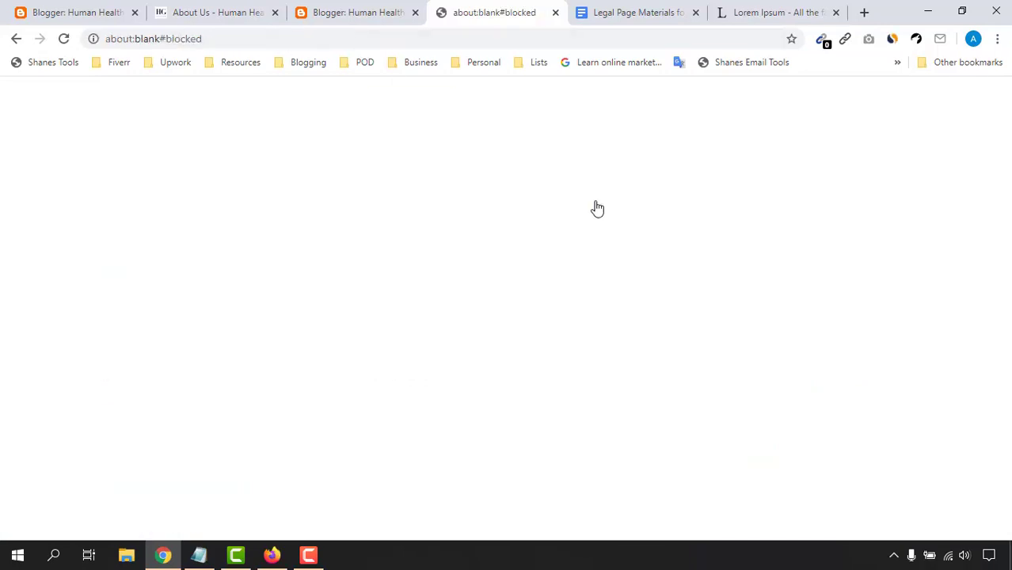
{"action": "left_click", "coordinate": [16, 38]}
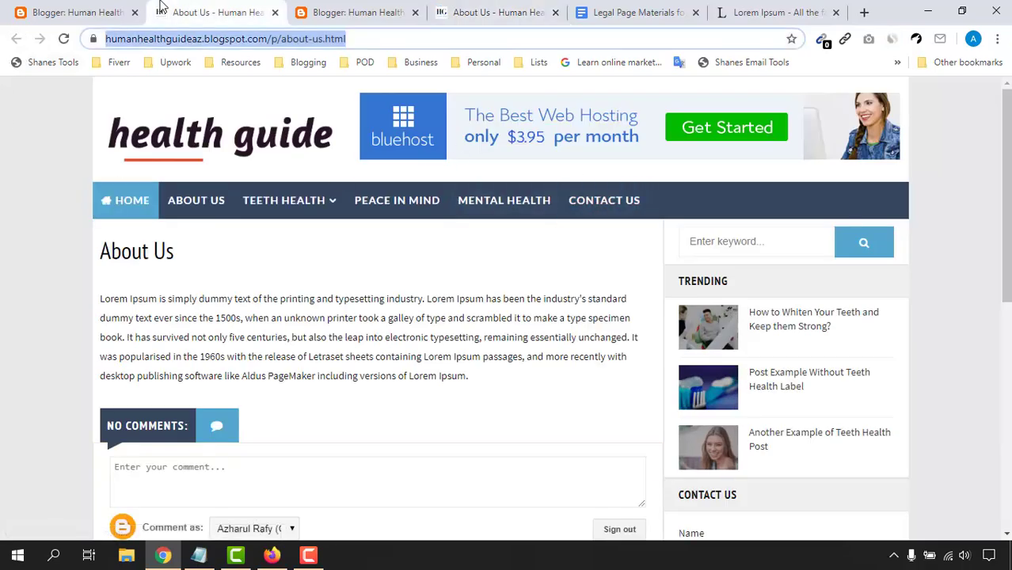
Step: Open the Contact Us page in a new tab and copy its web address
{"action": "left_click", "coordinate": [89, 12]}
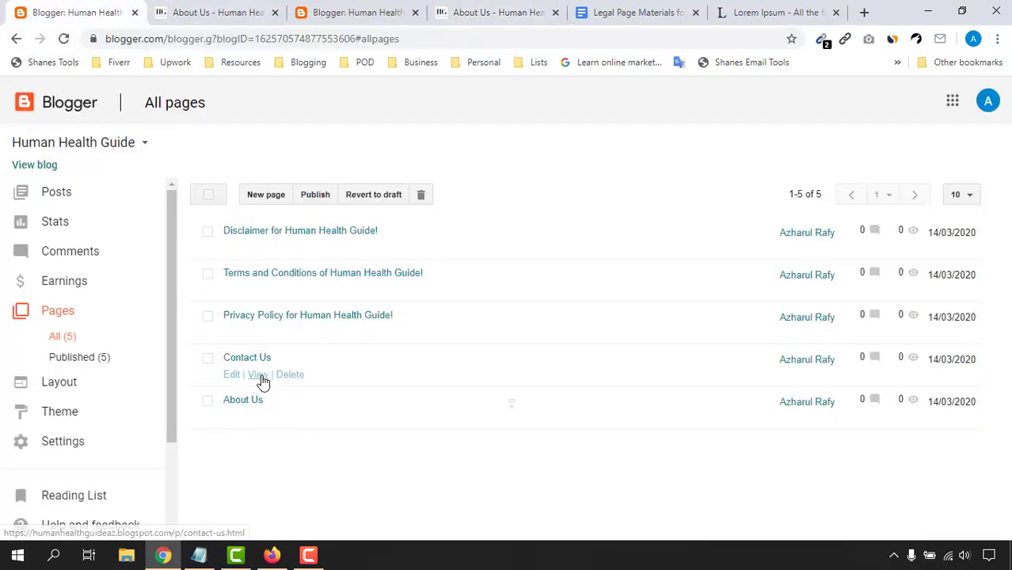
{"action": "right_click", "coordinate": [269, 381]}
{"action": "left_click", "coordinate": [301, 388]}
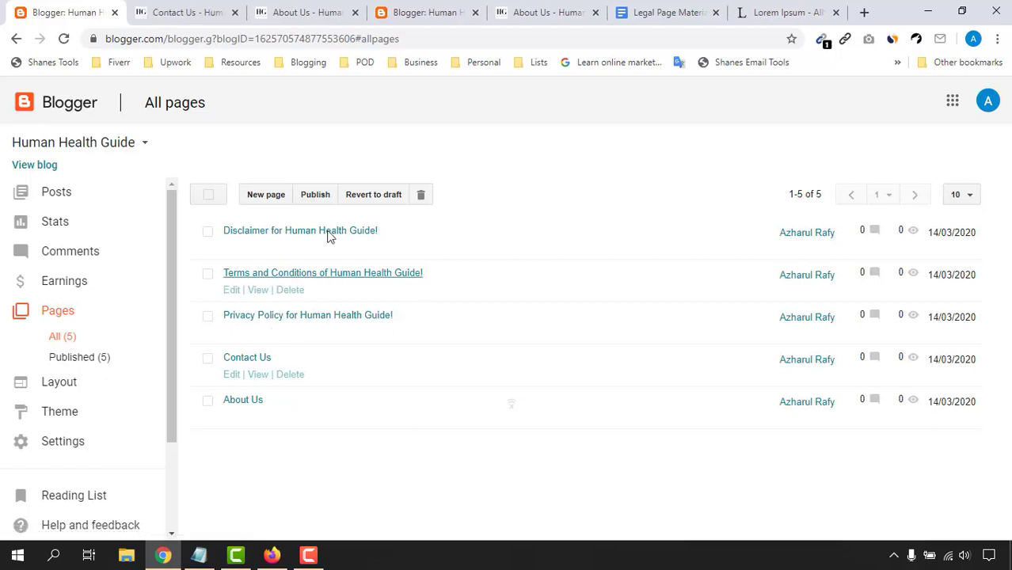
{"action": "left_click", "coordinate": [198, 10]}
{"action": "left_click", "coordinate": [255, 37]}
{"action": "right_click", "coordinate": [255, 35]}
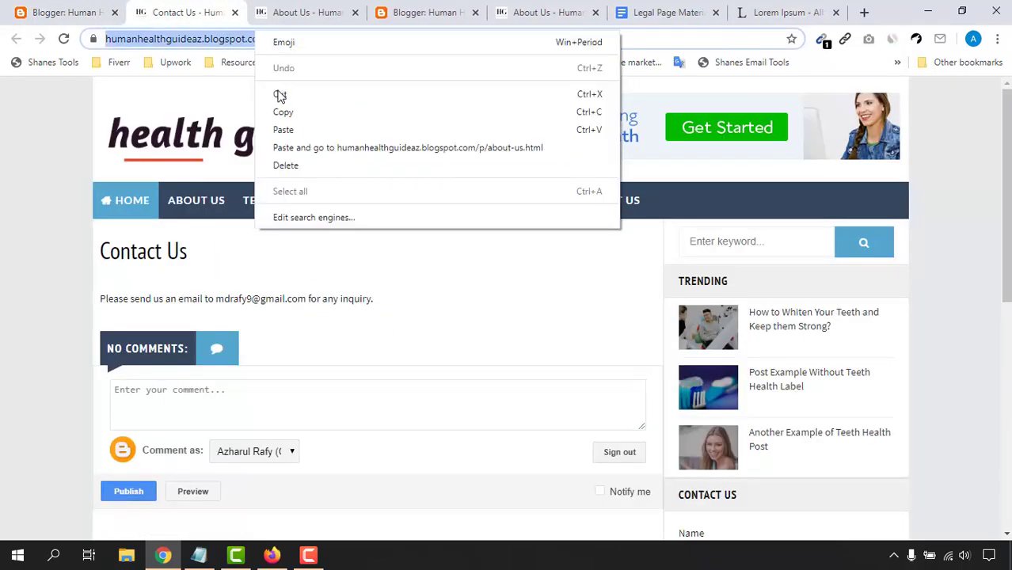
{"action": "left_click", "coordinate": [281, 111]}
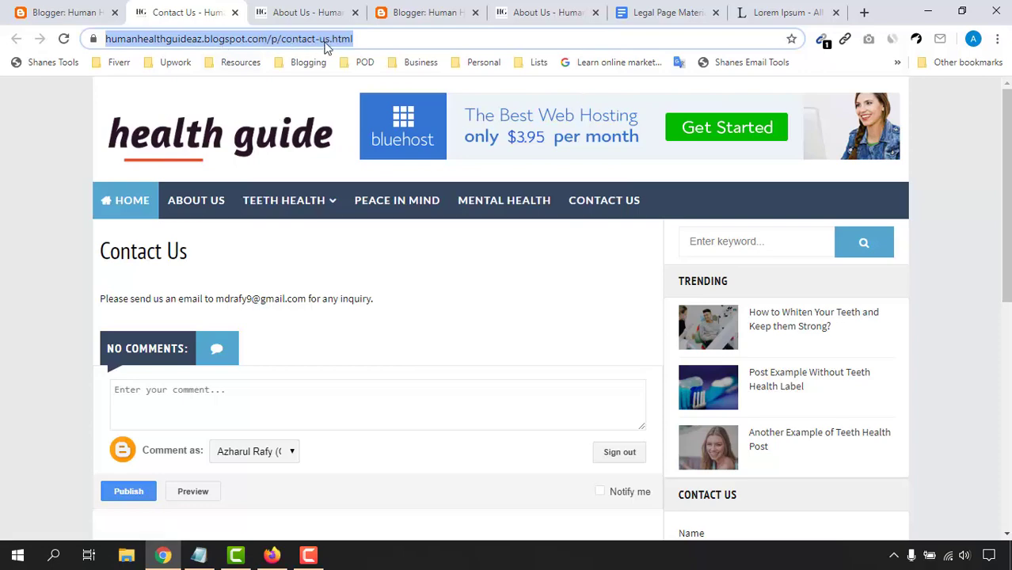
Step: Paste the contact-us.html address into the Menu's Contact Us link and save the menu
{"action": "left_click", "coordinate": [562, 5]}
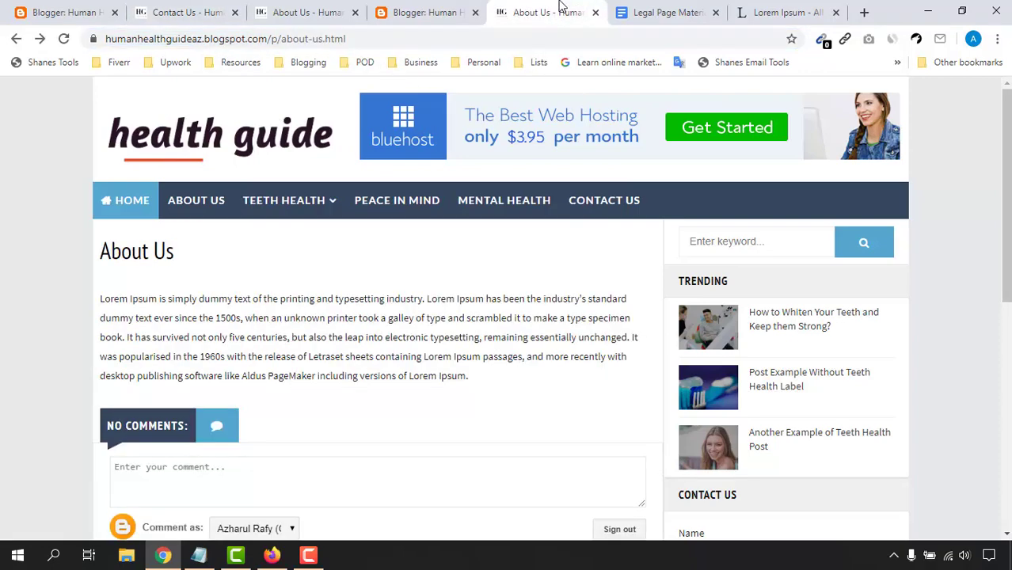
{"action": "left_click", "coordinate": [420, 6]}
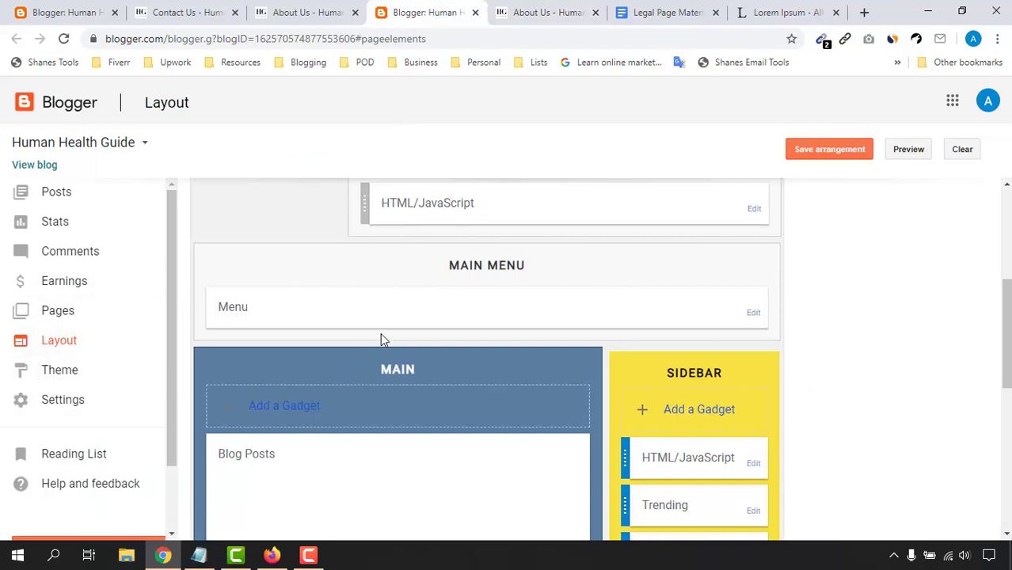
{"action": "left_click", "coordinate": [752, 314]}
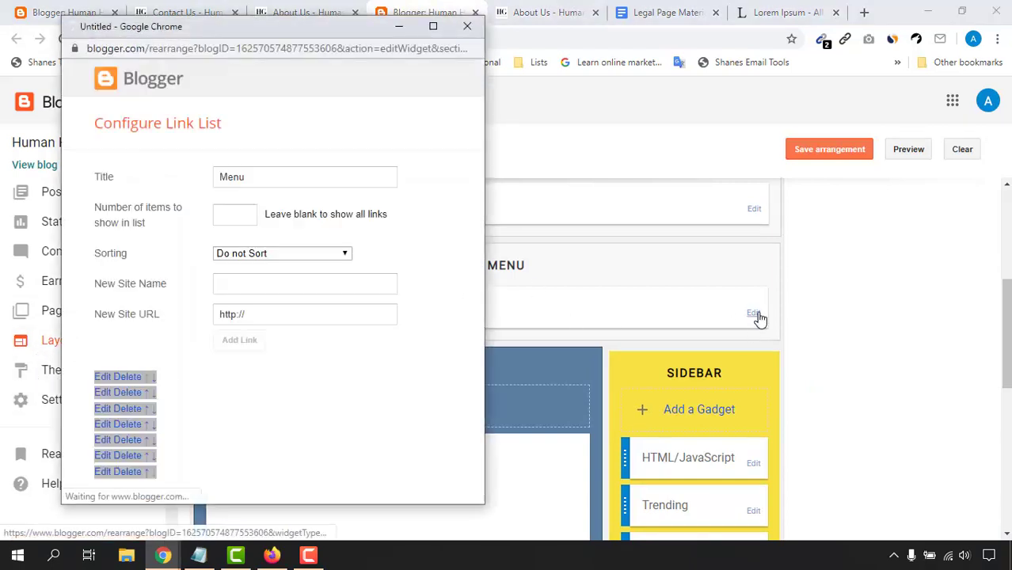
{"action": "scroll", "coordinate": [375, 331], "scroll_direction": "down", "scroll_amount": 1}
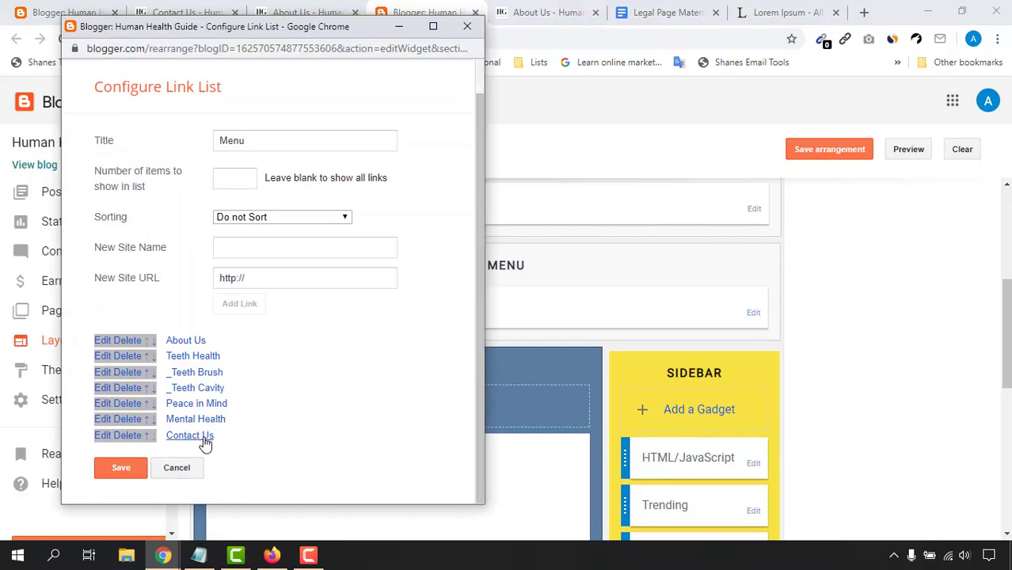
{"action": "left_click", "coordinate": [108, 437]}
{"action": "scroll", "coordinate": [328, 384], "scroll_direction": "down", "scroll_amount": 1}
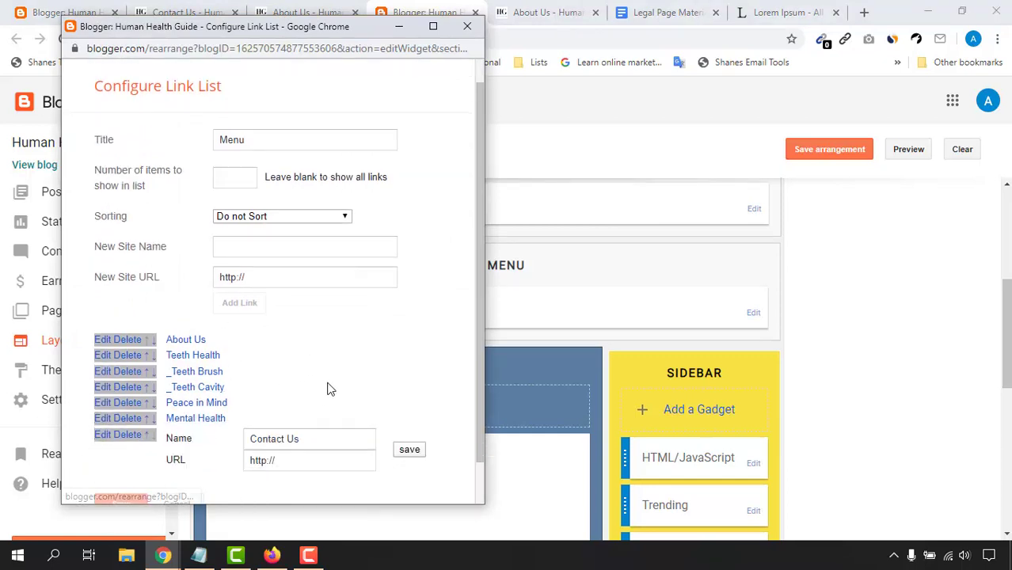
{"action": "left_click_drag", "start_coordinate": [302, 424], "coordinate": [243, 444]}
{"action": "right_click", "coordinate": [257, 426]}
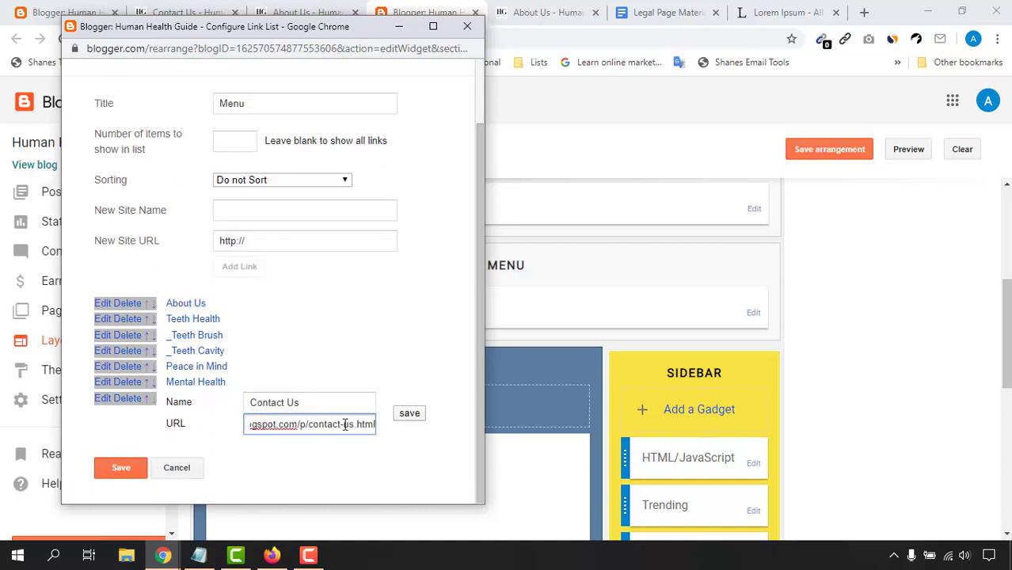
{"action": "left_click", "coordinate": [408, 417]}
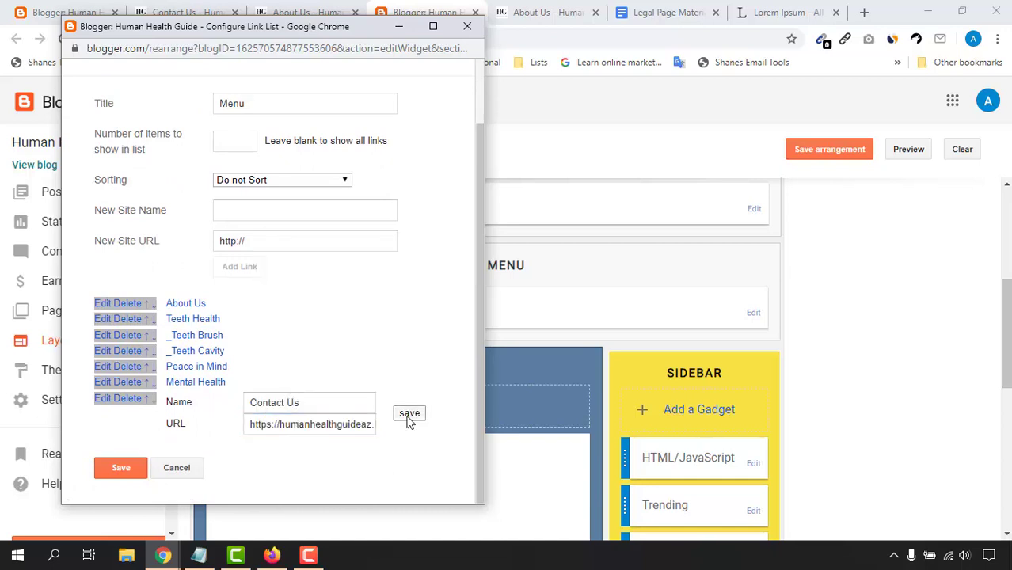
{"action": "left_click", "coordinate": [136, 469]}
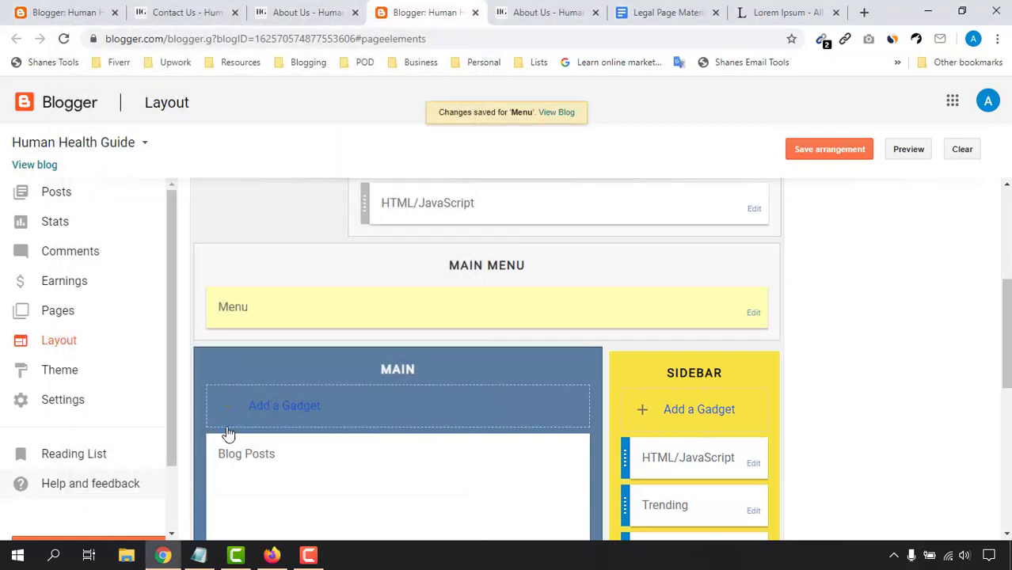
{"action": "left_click", "coordinate": [546, 12]}
{"action": "left_click", "coordinate": [64, 38]}
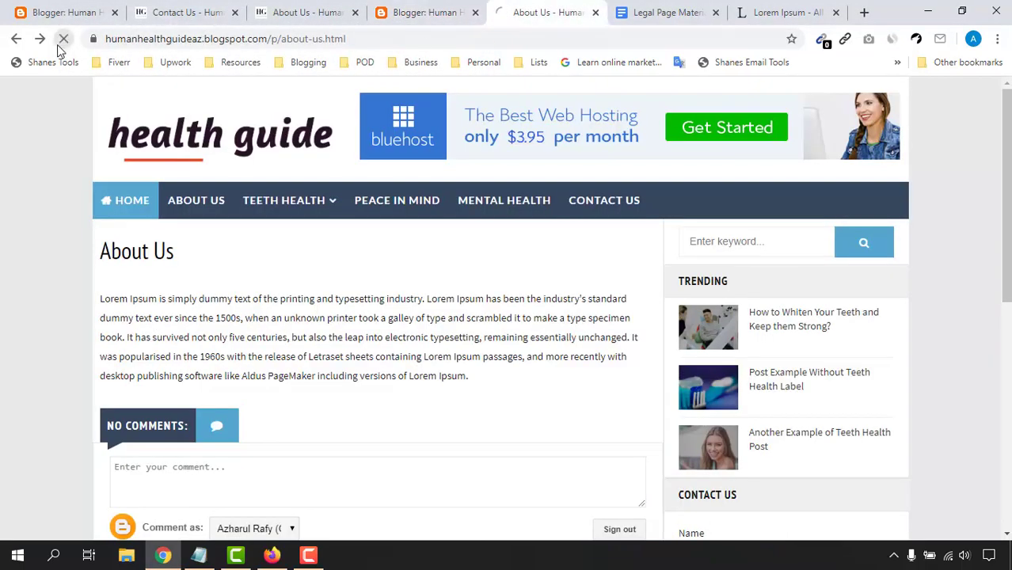
{"action": "left_click", "coordinate": [615, 201]}
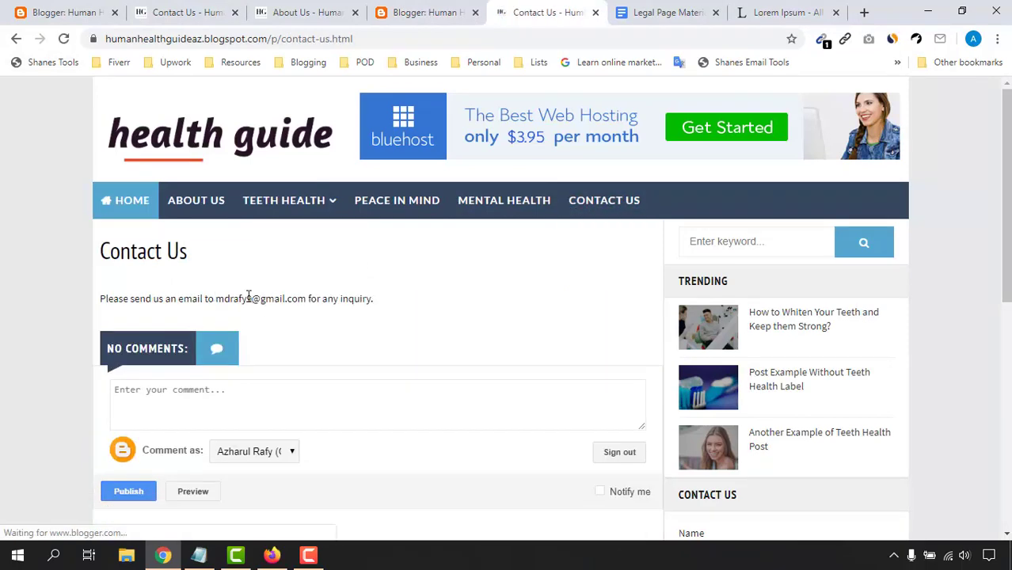
{"action": "mouse_move", "coordinate": [248, 295]}
{"action": "left_mouse_down"}
{"action": "mouse_move", "coordinate": [341, 290]}
{"action": "mouse_move", "coordinate": [229, 295]}
{"action": "left_mouse_up"}
{"action": "double_click", "coordinate": [294, 299]}
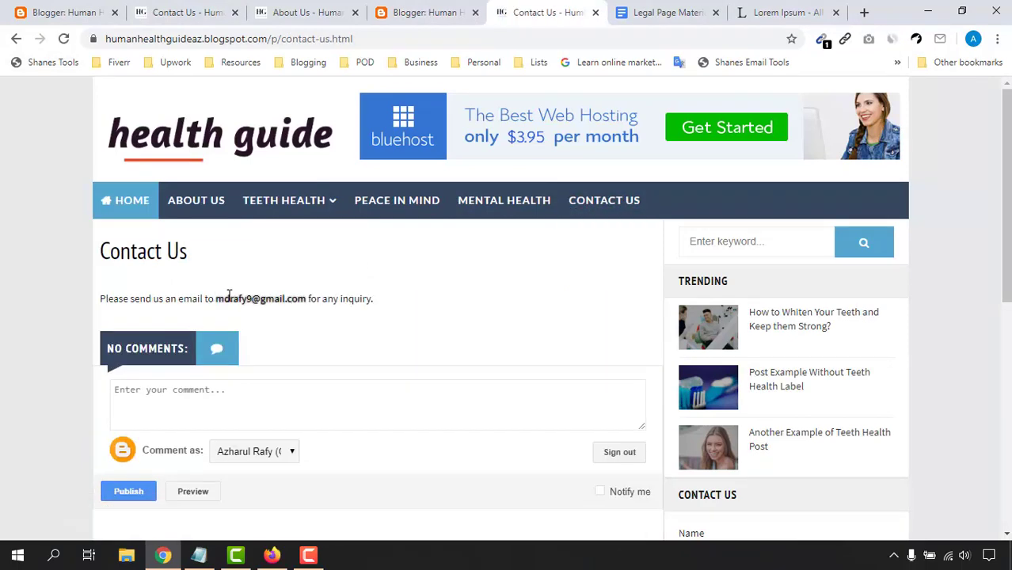
{"action": "scroll", "coordinate": [220, 313], "scroll_direction": "down", "scroll_amount": 3}
{"action": "scroll", "coordinate": [237, 323], "scroll_direction": "up", "scroll_amount": 3}
{"action": "scroll", "coordinate": [341, 273], "scroll_direction": "down", "scroll_amount": 4}
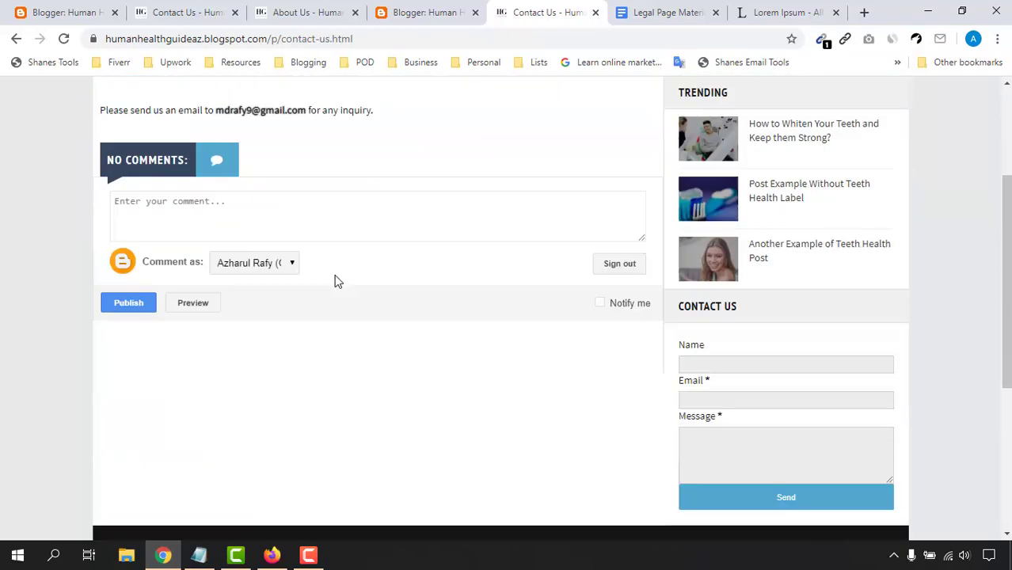
{"action": "scroll", "coordinate": [721, 312], "scroll_direction": "down", "scroll_amount": 3}
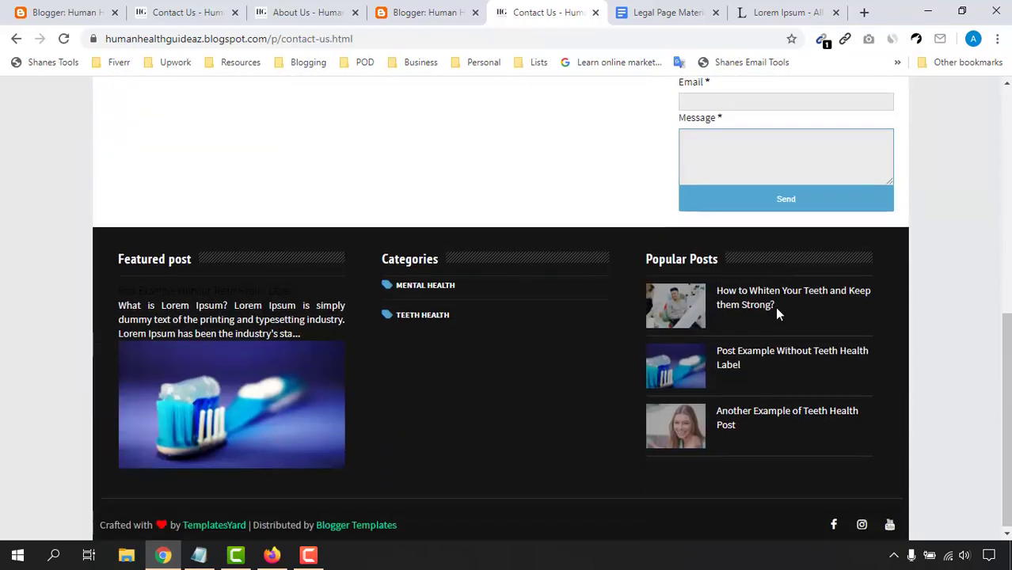
{"action": "scroll", "coordinate": [777, 309], "scroll_direction": "up", "scroll_amount": 7}
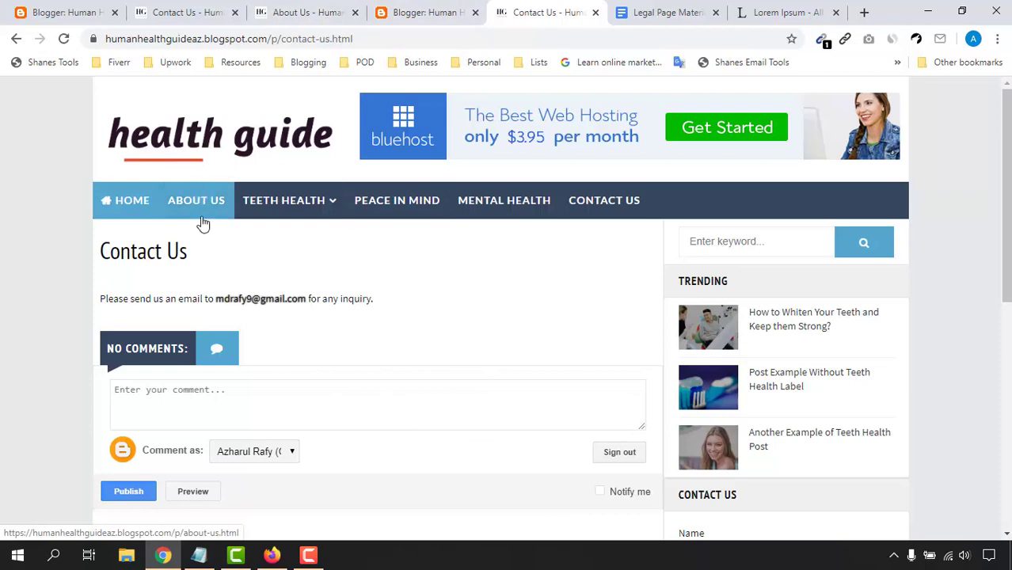
{"action": "mouse_move", "coordinate": [289, 219]}
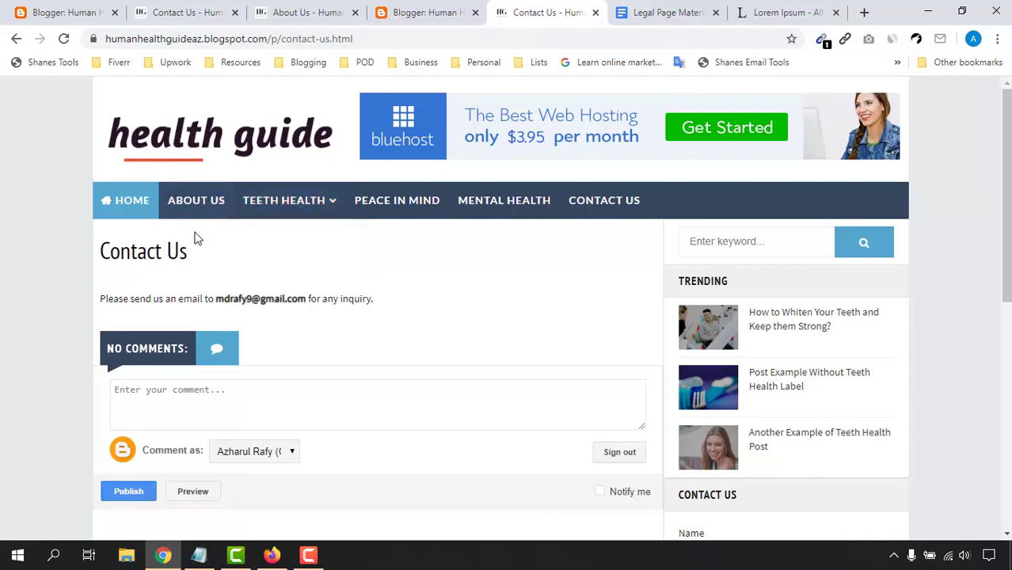
{"action": "left_click", "coordinate": [336, 11]}
Step: Close the About Us and Contact Us tabs and edit the Menu gadget from the Layout tab
{"action": "left_click", "coordinate": [354, 12]}
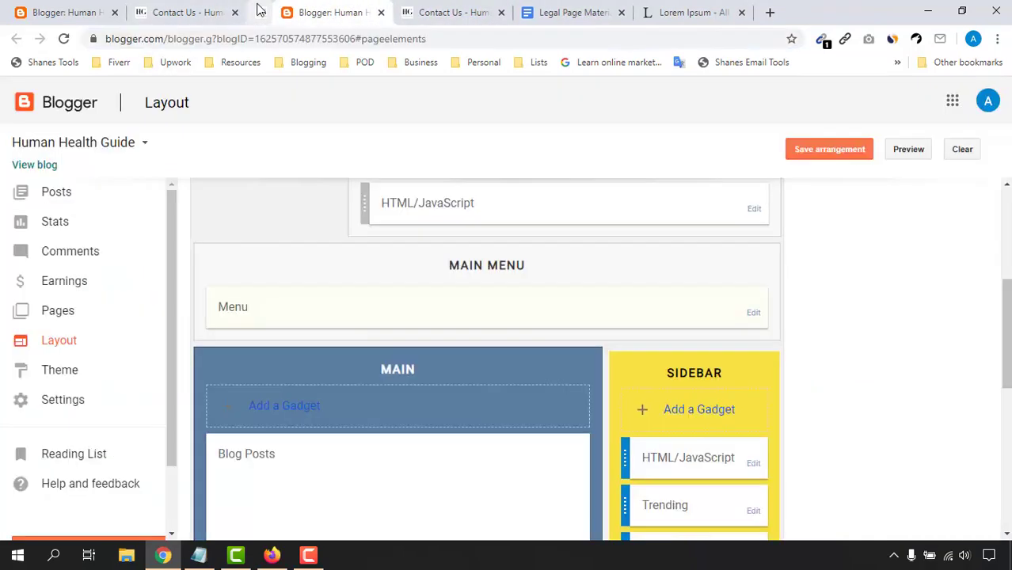
{"action": "left_click", "coordinate": [242, 13]}
{"action": "left_click", "coordinate": [235, 12]}
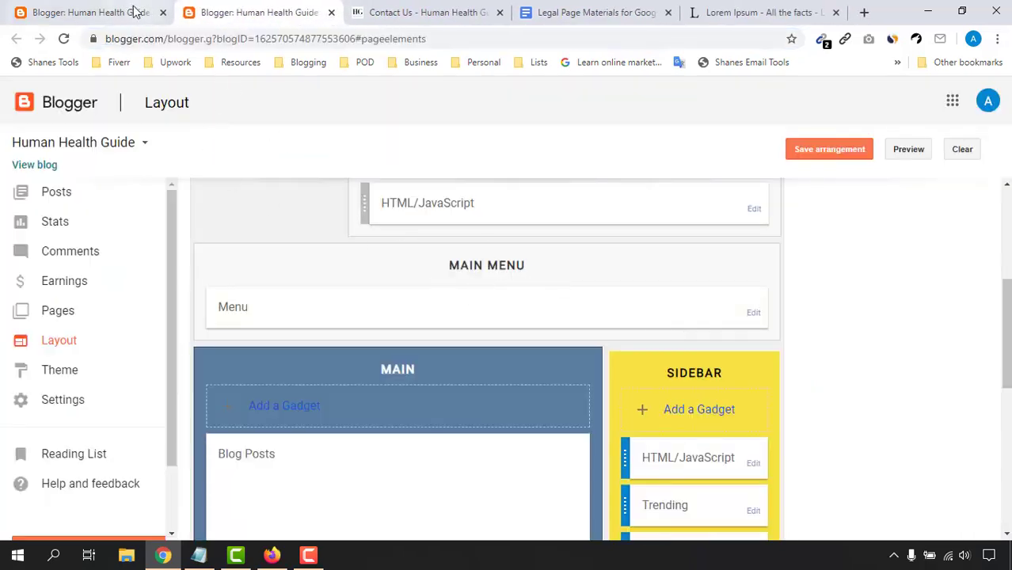
{"action": "key", "text": "ctrl+shift+Tab"}
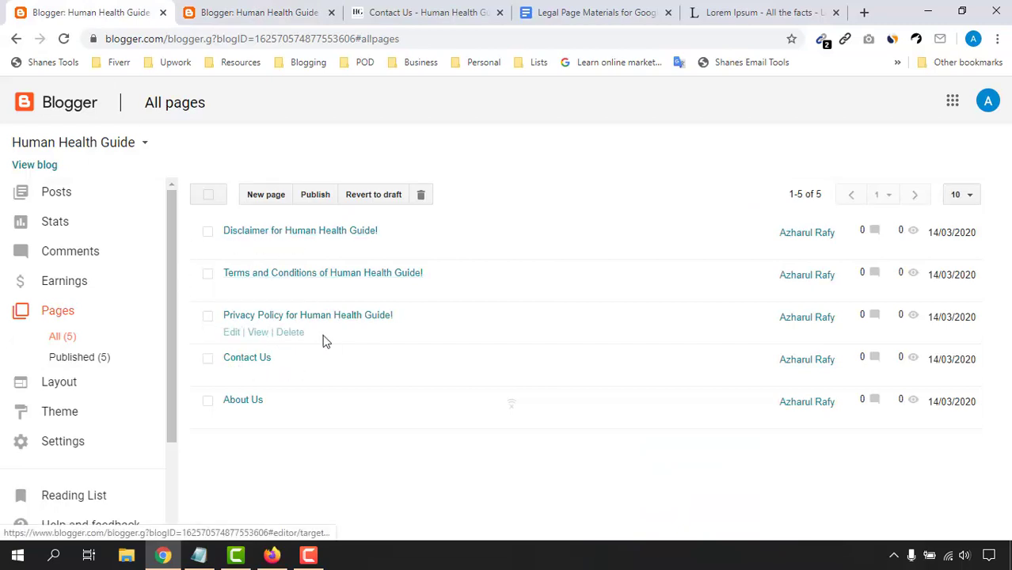
{"action": "left_click", "coordinate": [479, 10]}
{"action": "key", "text": "ctrl+shift+Tab"}
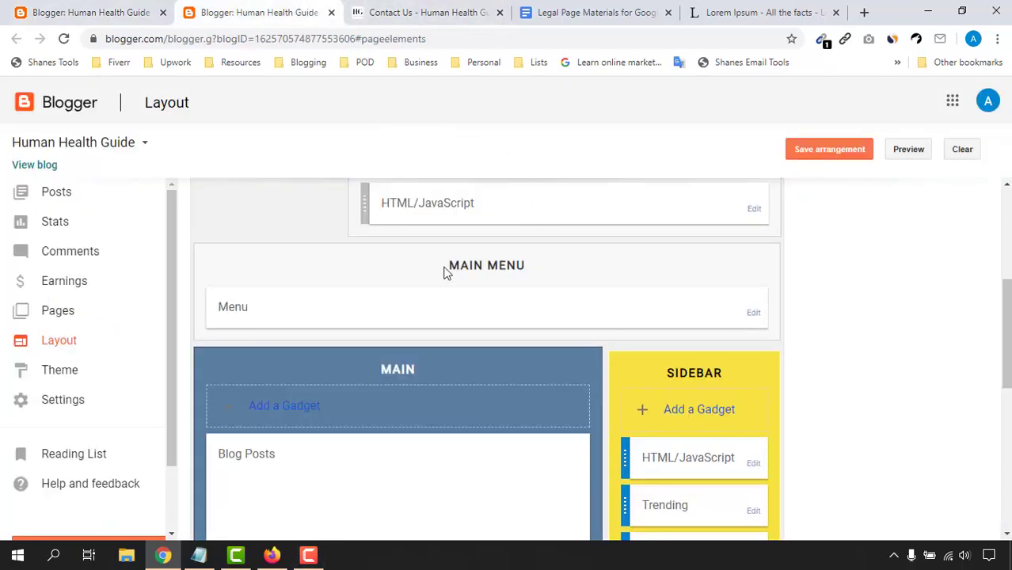
{"action": "left_click", "coordinate": [752, 315]}
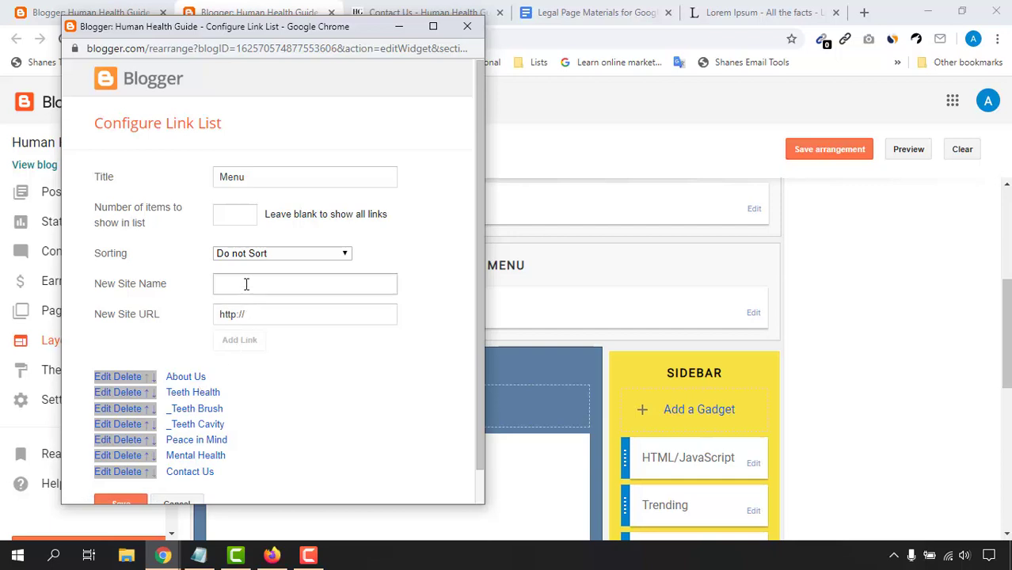
Step: Enter '_Terms and Conditions' as the new link name and copy the Terms and Conditions page address
{"action": "left_click", "coordinate": [246, 283]}
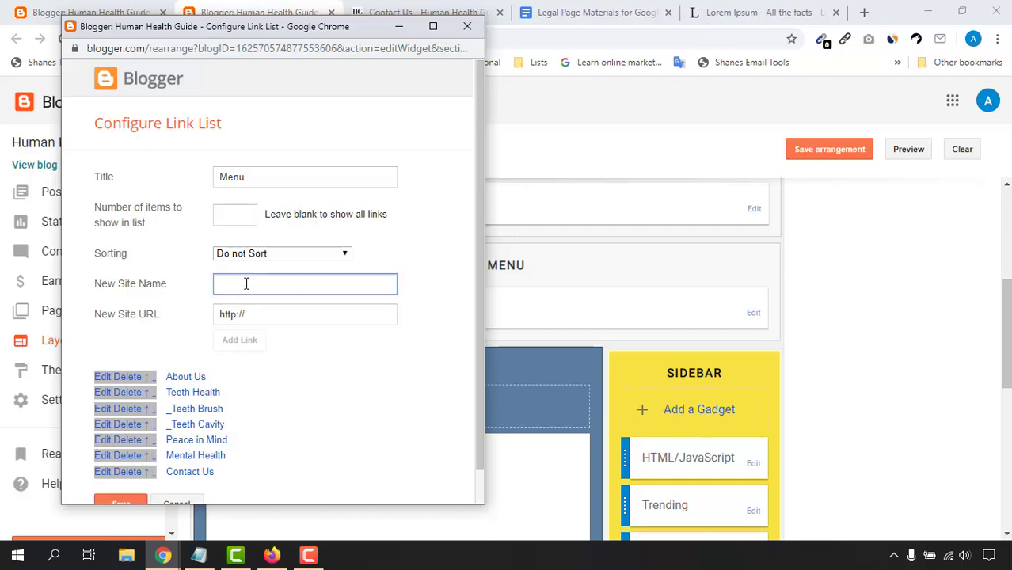
{"action": "type", "text": "J"}
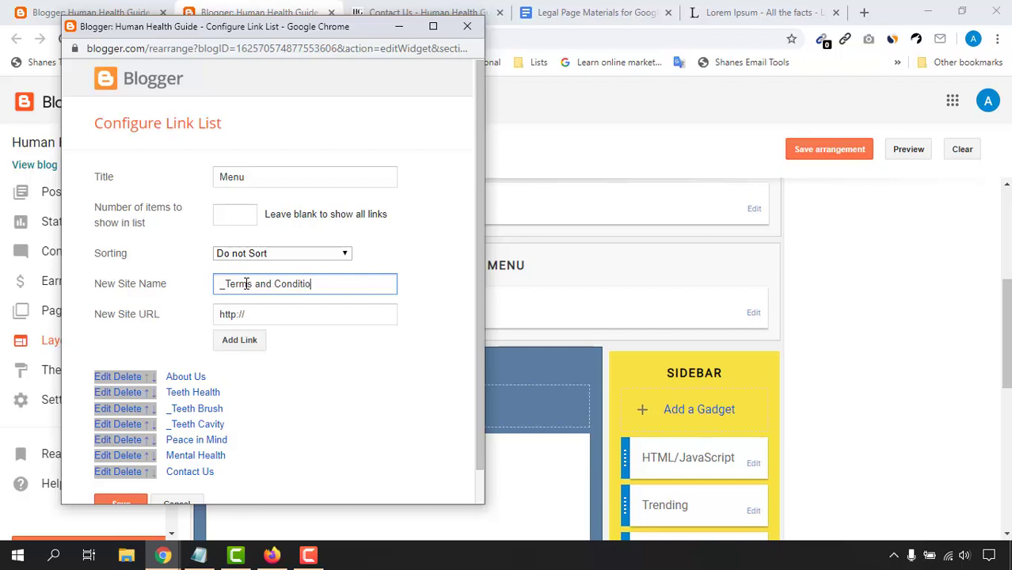
{"action": "left_click", "coordinate": [279, 317]}
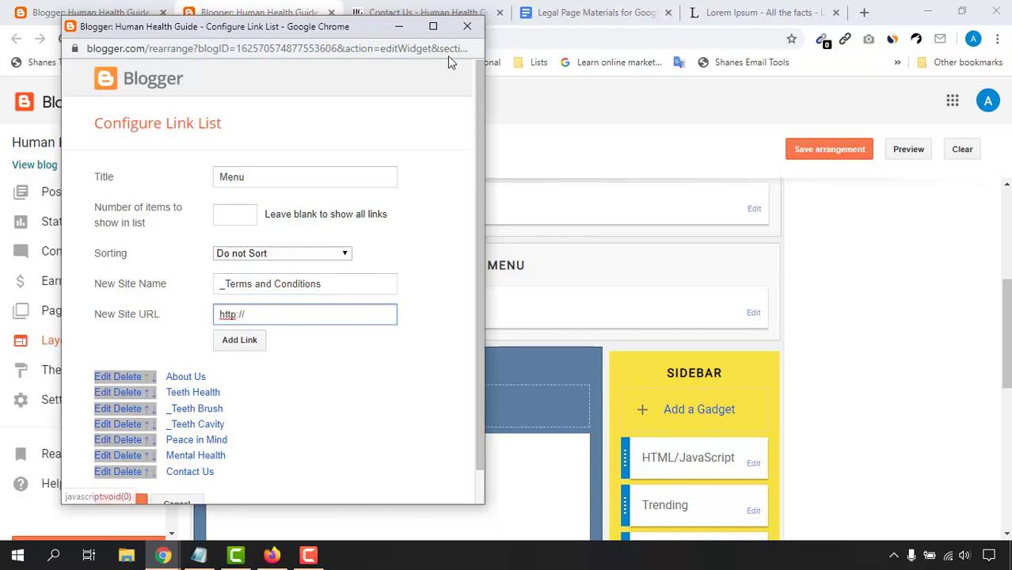
{"action": "left_click", "coordinate": [399, 26]}
{"action": "left_click", "coordinate": [65, 6]}
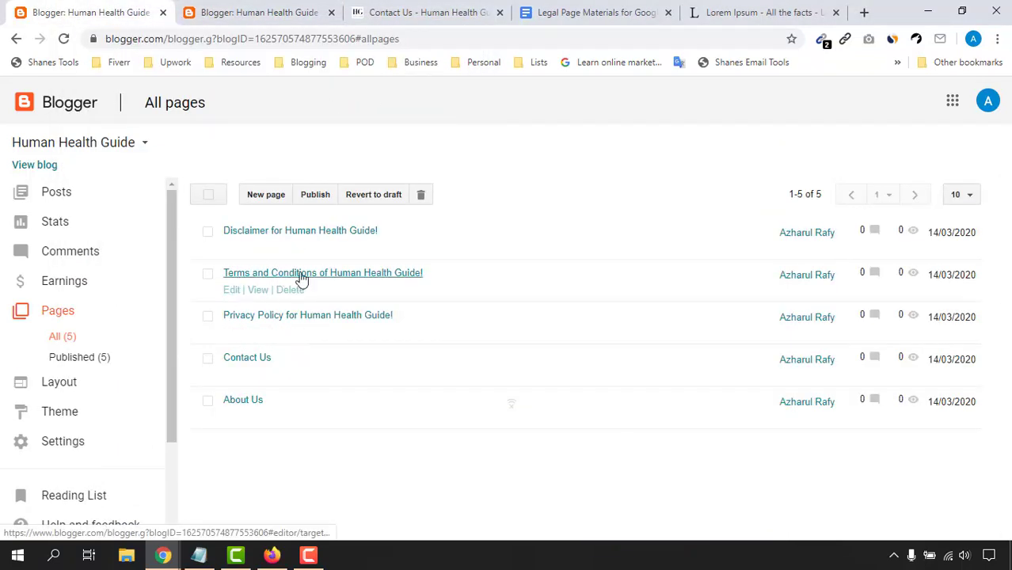
{"action": "right_click", "coordinate": [259, 291]}
{"action": "left_click", "coordinate": [315, 302]}
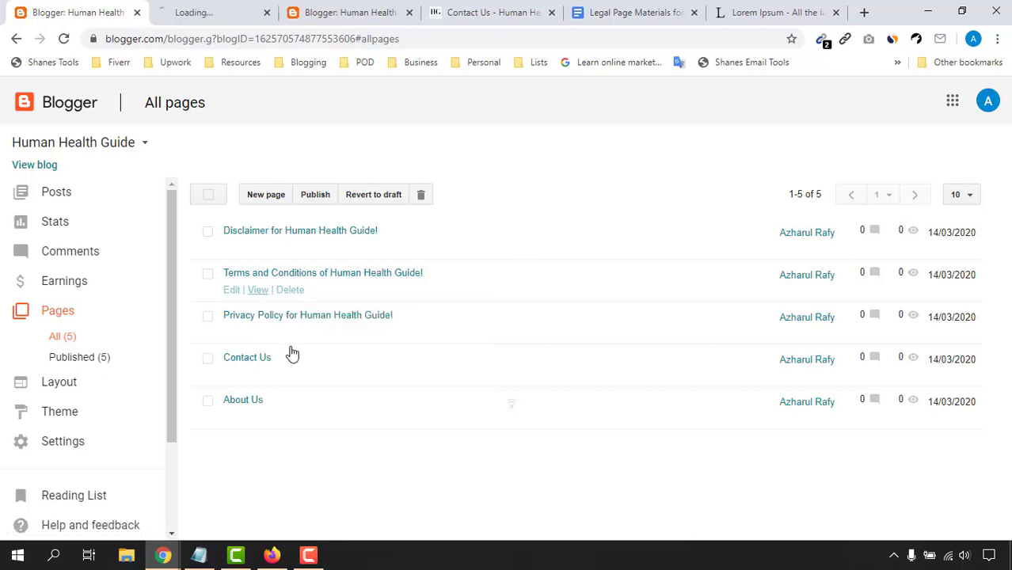
{"action": "left_click", "coordinate": [266, 9]}
{"action": "left_click", "coordinate": [273, 38]}
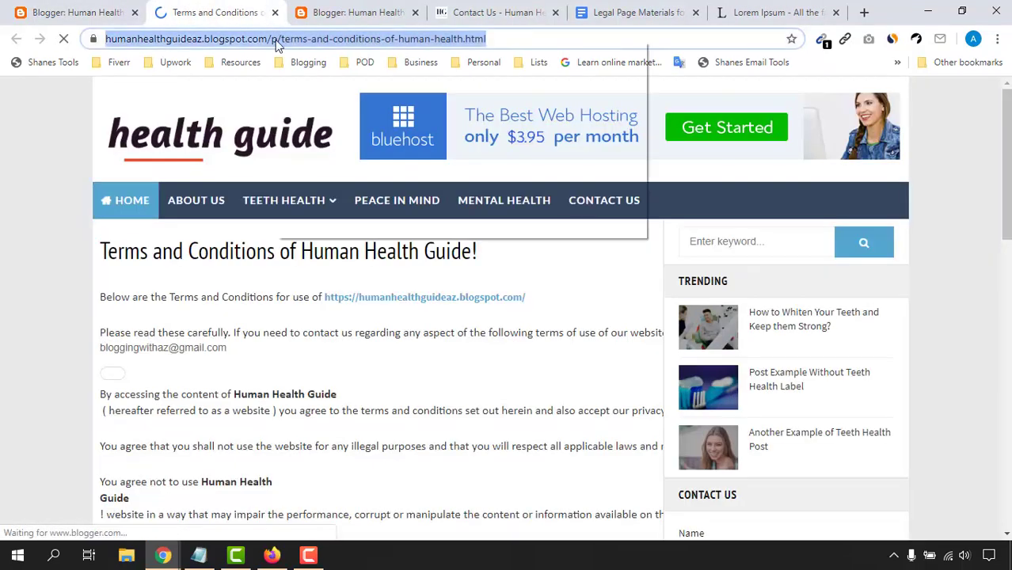
{"action": "right_click", "coordinate": [273, 38]}
{"action": "left_click", "coordinate": [297, 120]}
Step: Paste the Terms page address as the new link's URL and add it to the Menu
{"action": "left_click", "coordinate": [358, 12]}
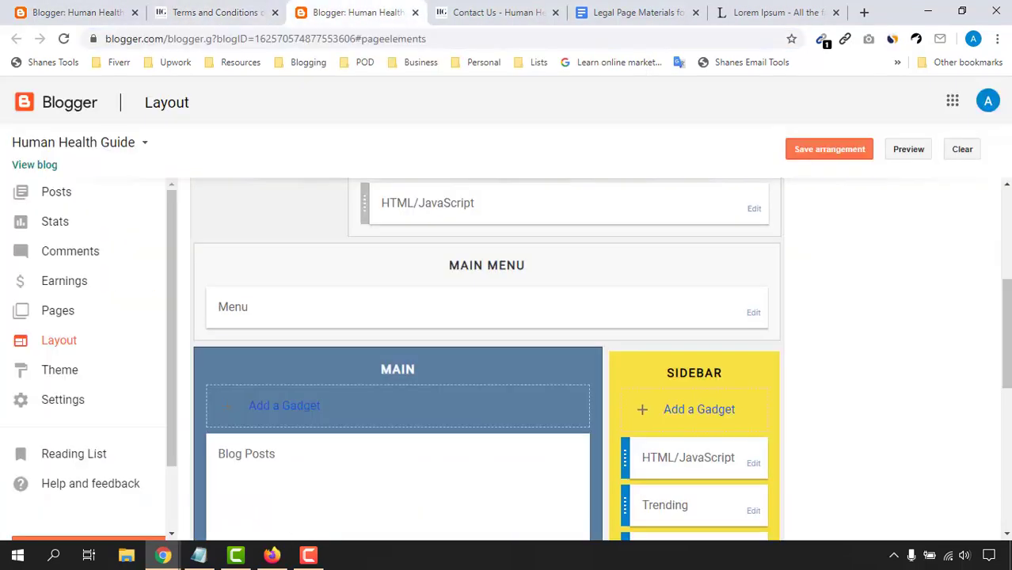
{"action": "mouse_move", "coordinate": [163, 555]}
{"action": "left_click", "coordinate": [259, 522]}
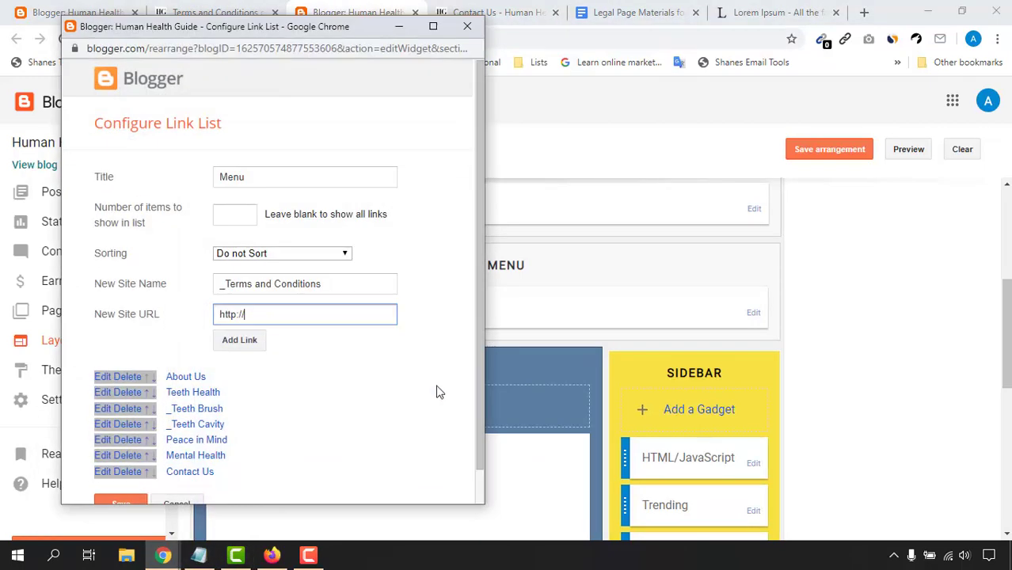
{"action": "left_click_drag", "start_coordinate": [284, 317], "coordinate": [221, 314]}
{"action": "right_click", "coordinate": [221, 314]}
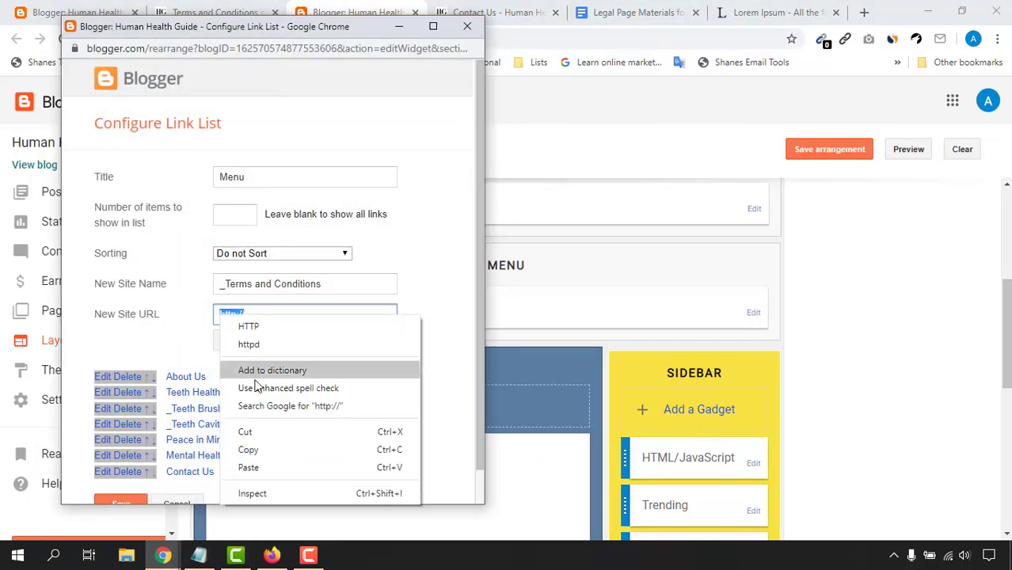
{"action": "left_click", "coordinate": [250, 468]}
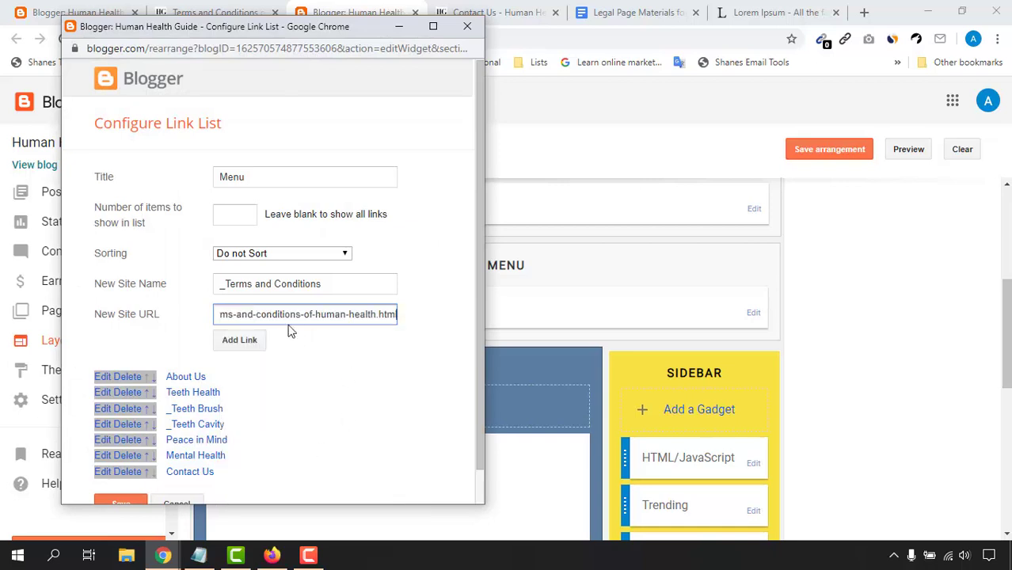
{"action": "left_click", "coordinate": [239, 340]}
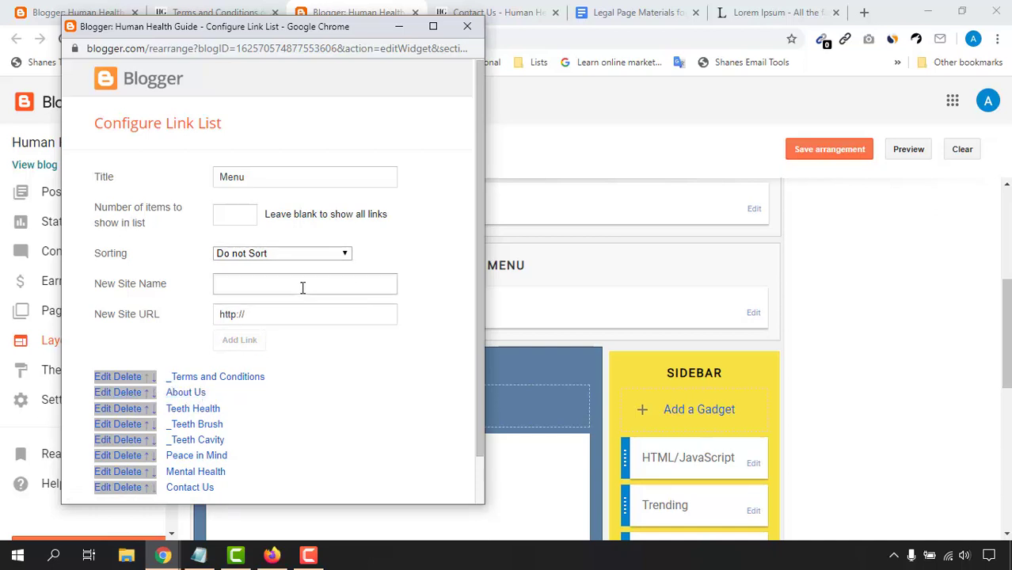
{"action": "left_click", "coordinate": [314, 15]}
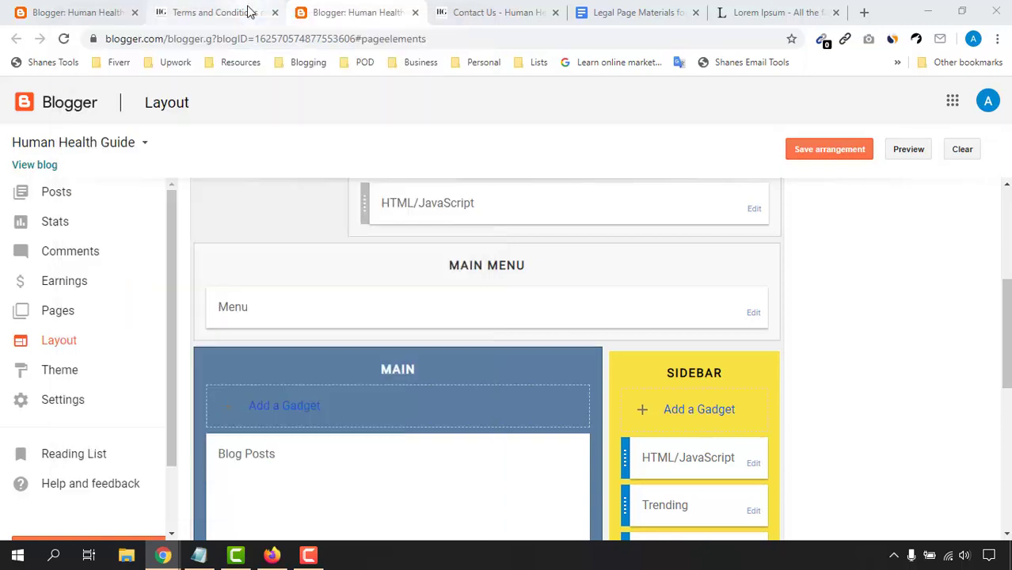
Step: Open the Privacy Policy page in a new tab and copy its web address
{"action": "left_click", "coordinate": [249, 11]}
{"action": "left_click", "coordinate": [87, 12]}
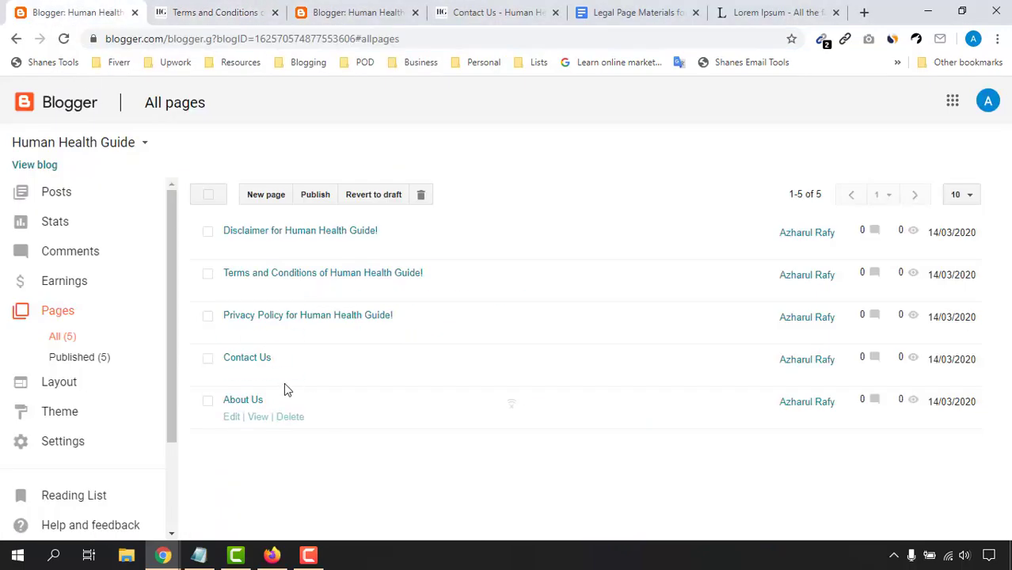
{"action": "right_click", "coordinate": [258, 340]}
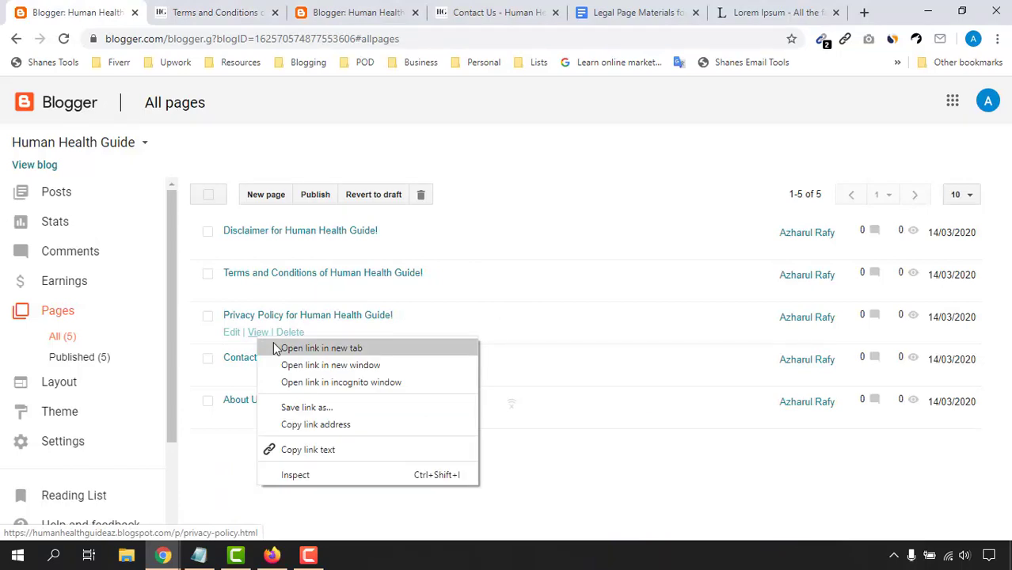
{"action": "left_click", "coordinate": [277, 345]}
{"action": "left_click", "coordinate": [190, 12]}
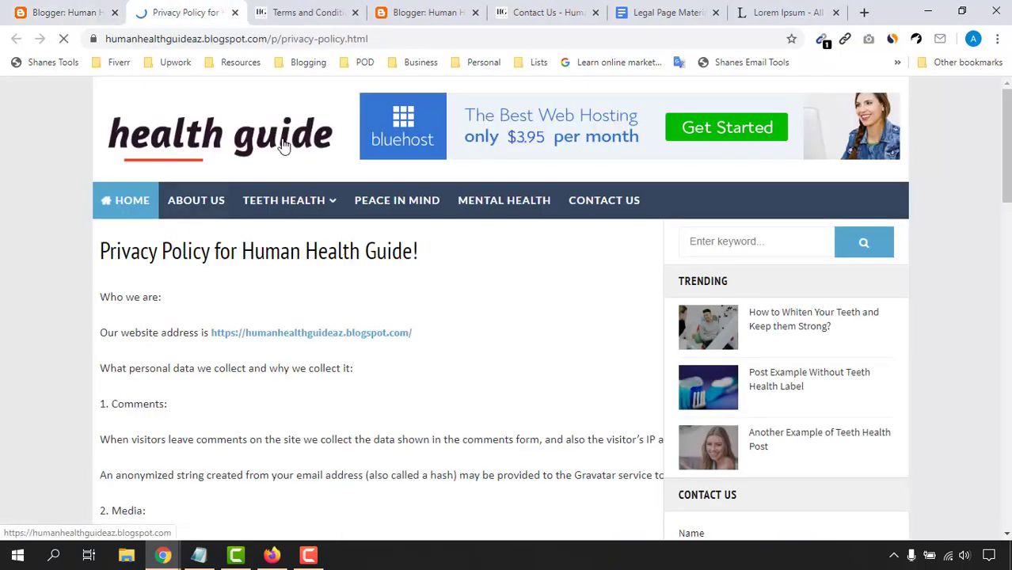
{"action": "left_click", "coordinate": [273, 38]}
{"action": "right_click", "coordinate": [277, 37]}
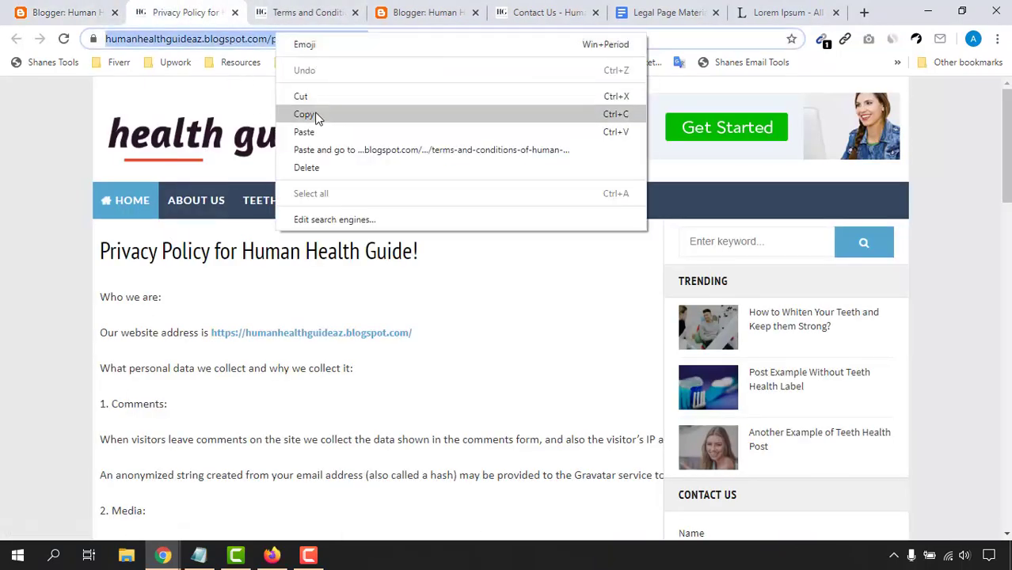
{"action": "left_click", "coordinate": [316, 115]}
Step: Add a Privacy Policy link to the Menu using the copied privacy-policy address
{"action": "left_click", "coordinate": [425, 12]}
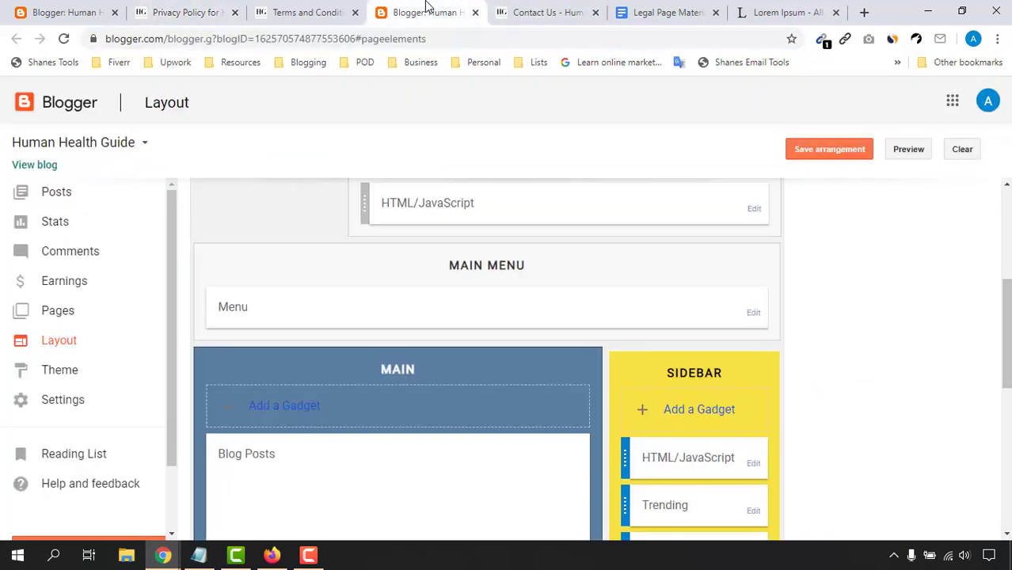
{"action": "mouse_move", "coordinate": [162, 554]}
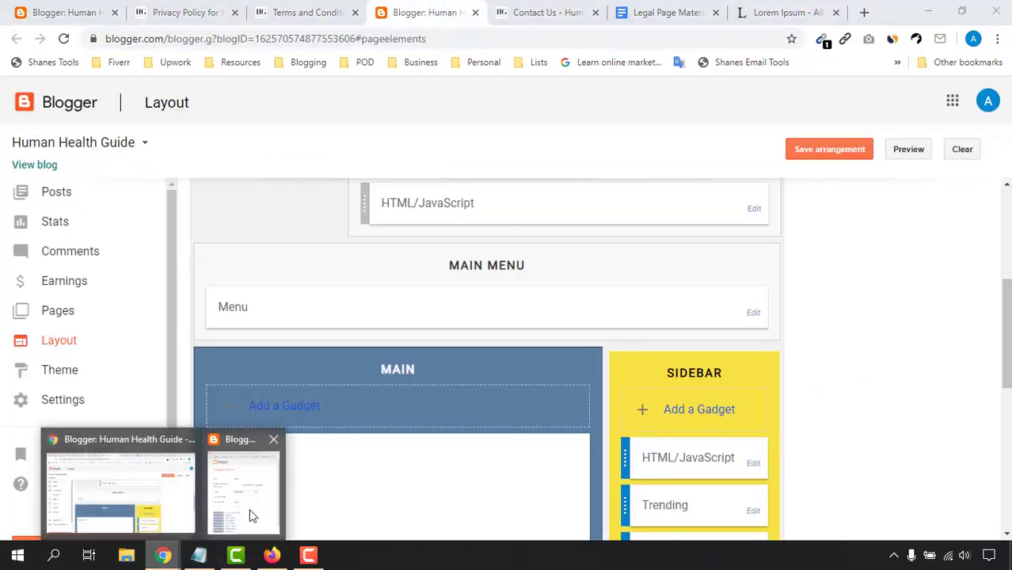
{"action": "left_click", "coordinate": [252, 515]}
{"action": "left_click", "coordinate": [279, 282]}
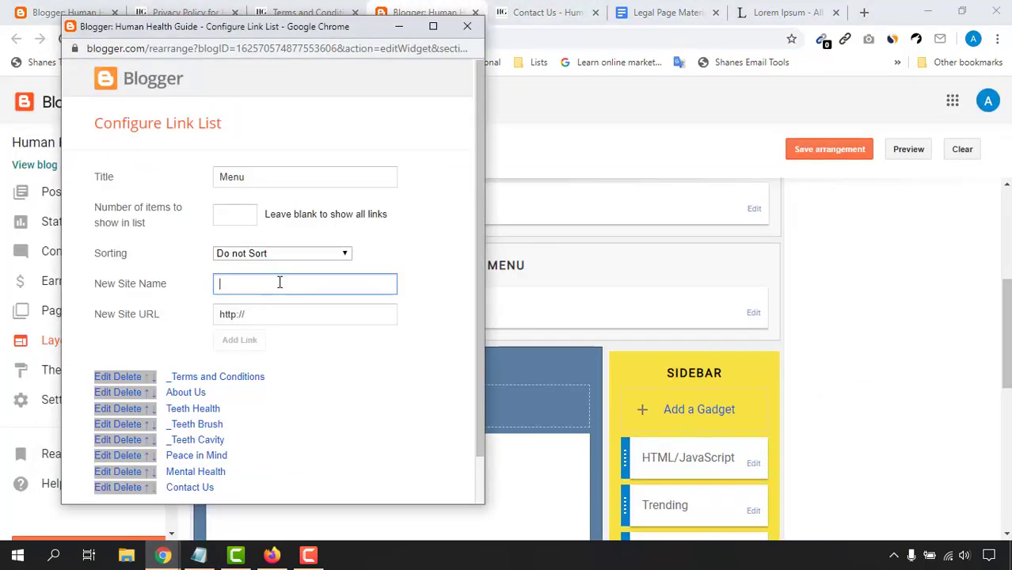
{"action": "type", "text": "Privacy Policy"}
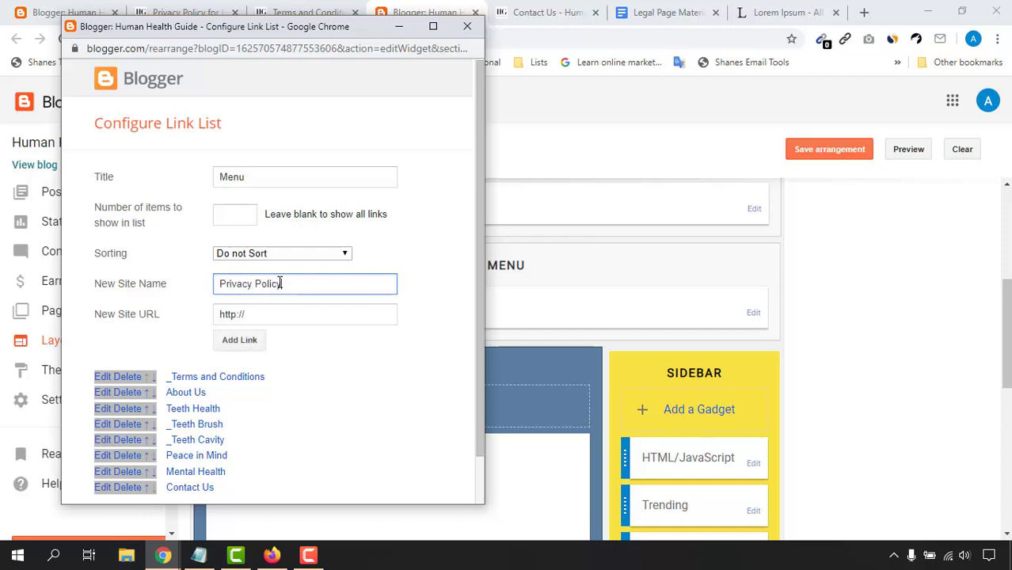
{"action": "triple_click", "coordinate": [264, 311]}
{"action": "key", "text": "ctrl+v"}
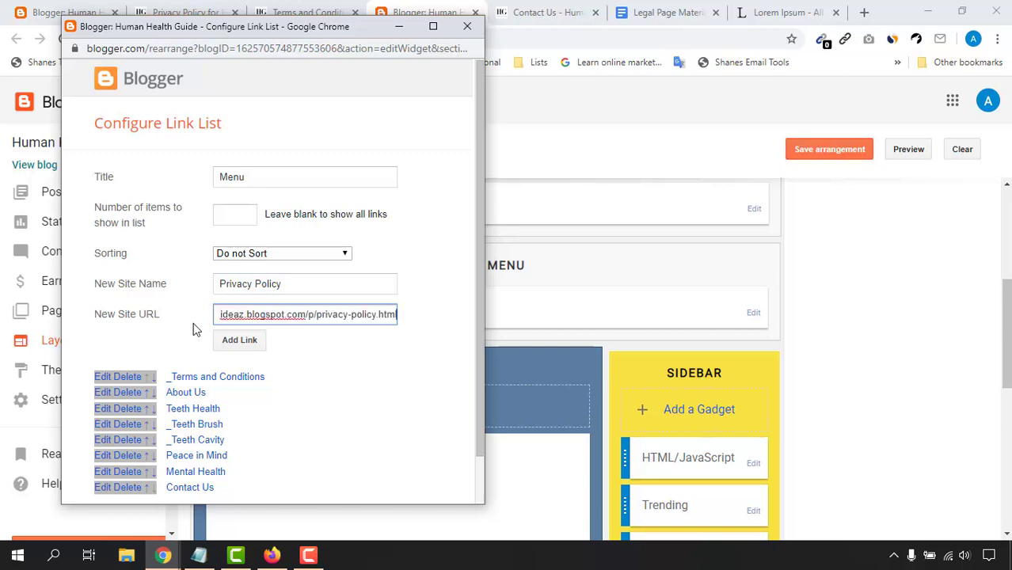
{"action": "left_click_drag", "start_coordinate": [245, 314], "coordinate": [394, 314]}
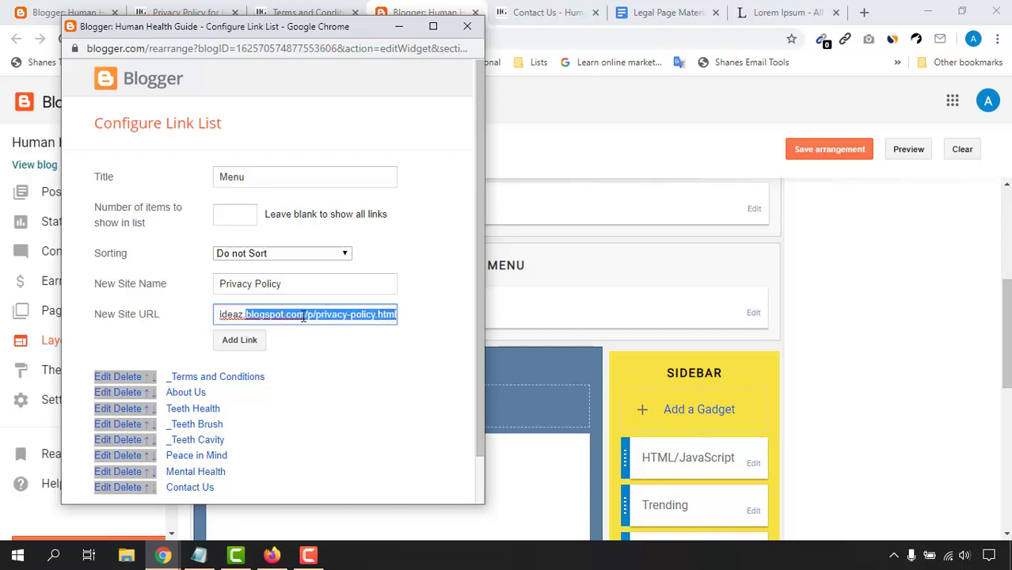
{"action": "left_click", "coordinate": [253, 342]}
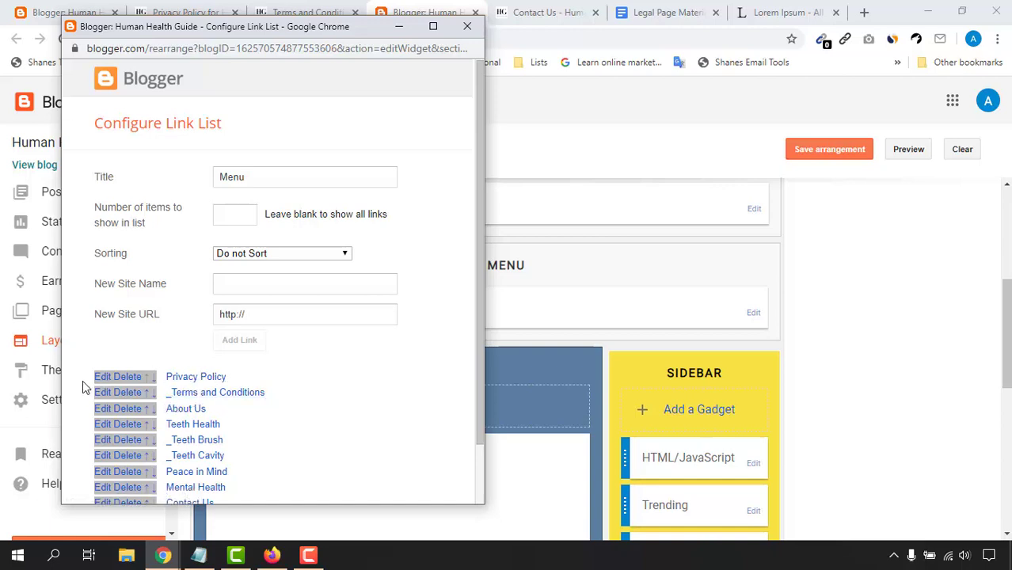
Step: Rename the Privacy Policy link to '_Privacy Policy', save it, and return to the pages list
{"action": "left_click", "coordinate": [107, 377]}
{"action": "left_click", "coordinate": [176, 385]}
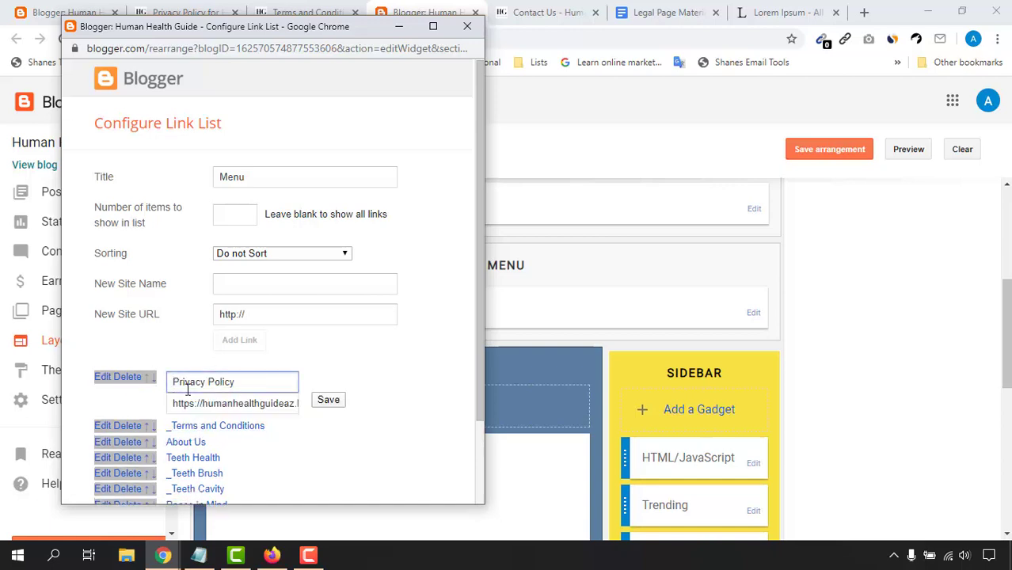
{"action": "type", "text": "_"}
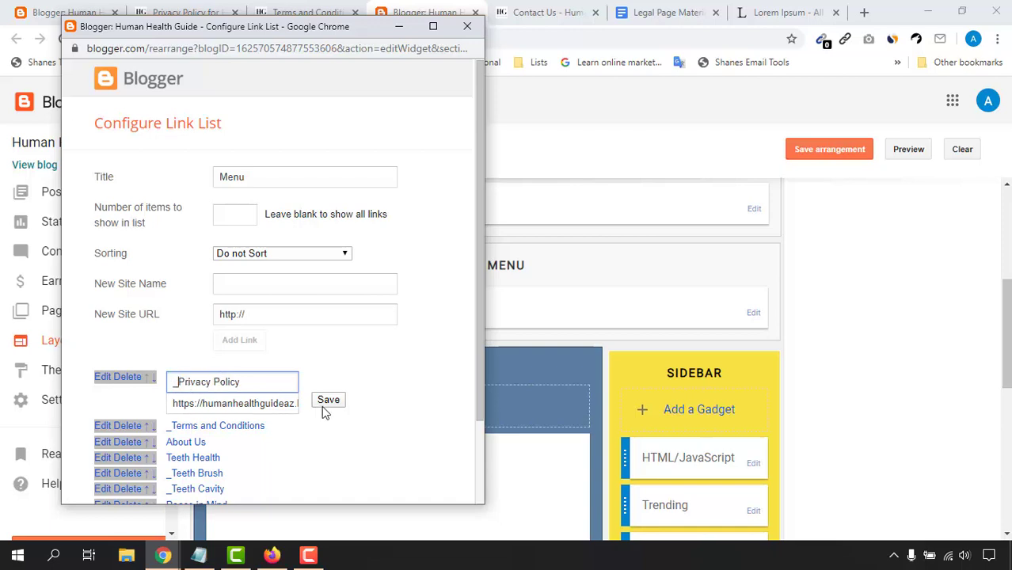
{"action": "left_click", "coordinate": [328, 401]}
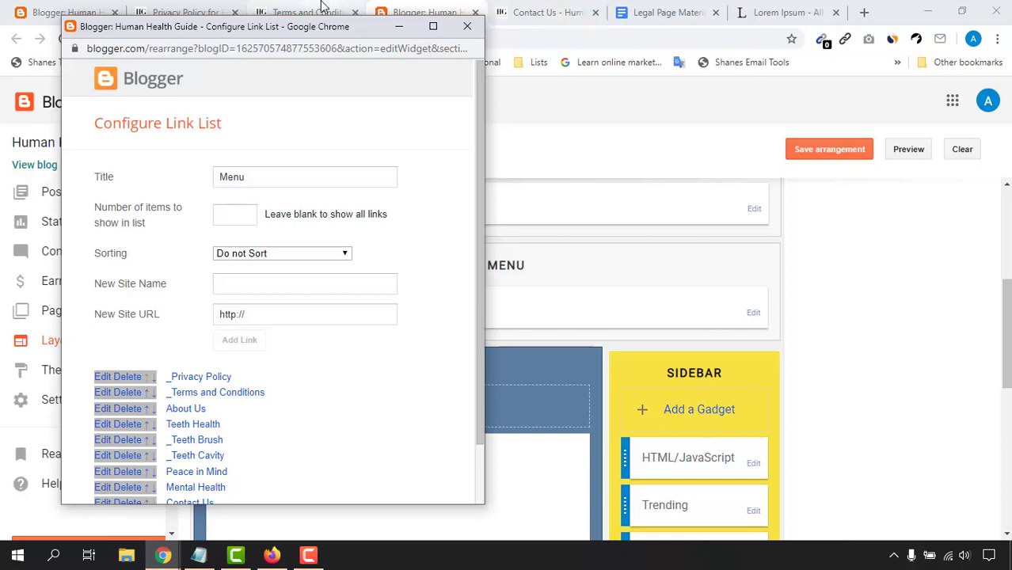
{"action": "left_click", "coordinate": [68, 12]}
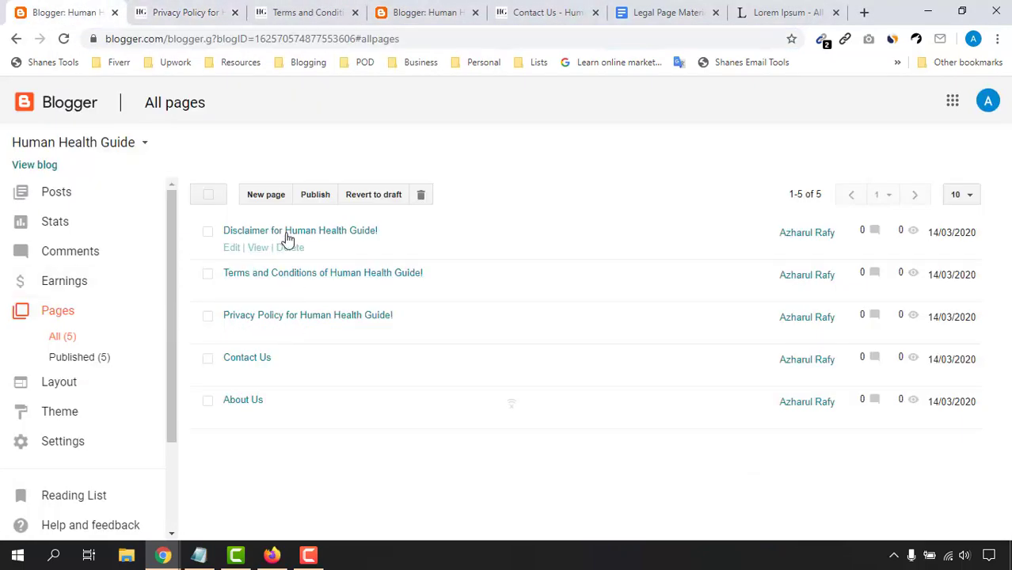
Step: Open the Disclaimer page in a new tab and copy its web address
{"action": "right_click", "coordinate": [256, 249]}
{"action": "left_click", "coordinate": [269, 262]}
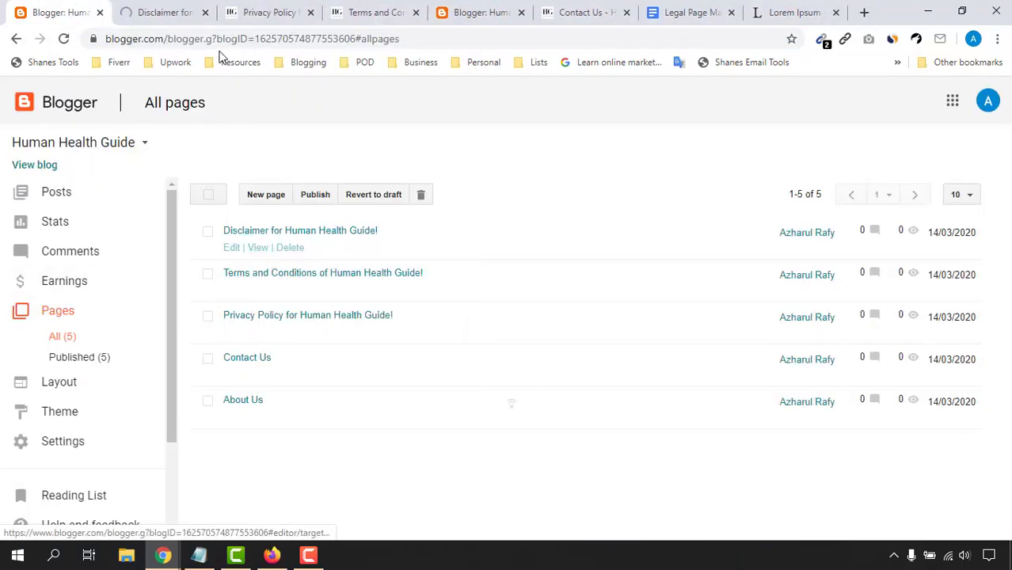
{"action": "left_click", "coordinate": [162, 12]}
{"action": "left_click", "coordinate": [198, 38]}
{"action": "right_click", "coordinate": [204, 38]}
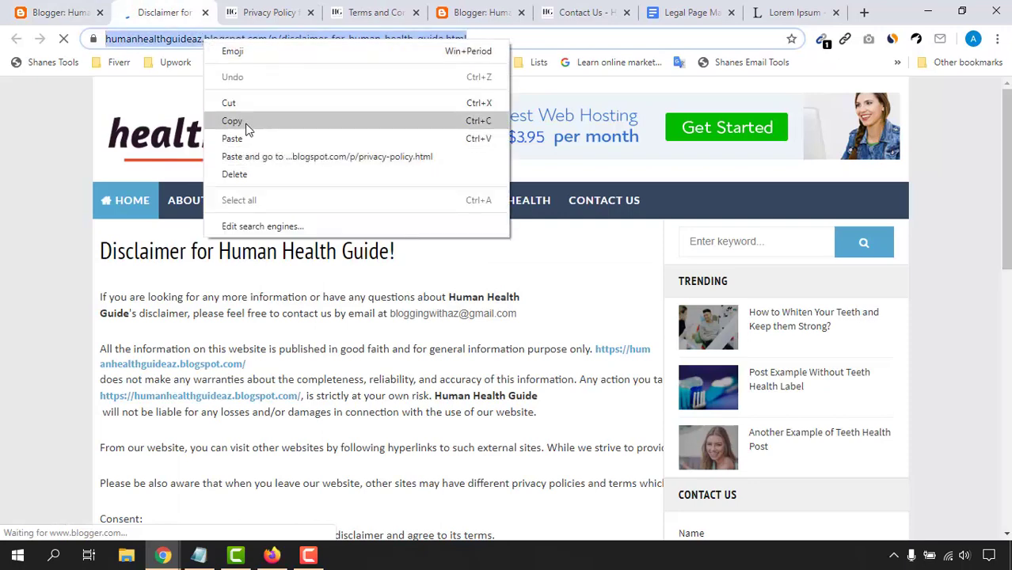
{"action": "left_click", "coordinate": [232, 121]}
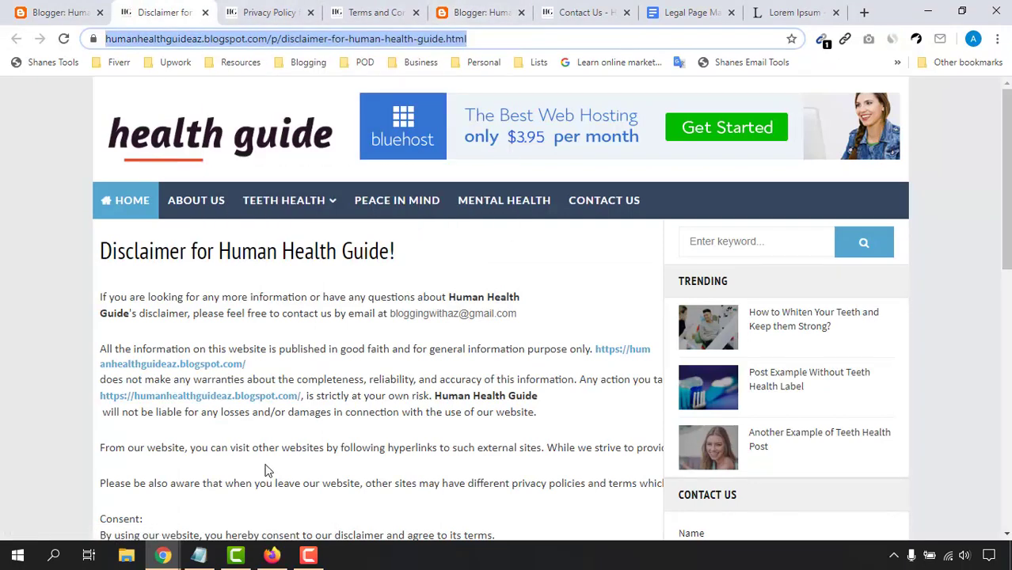
Step: Add a '_Disclaimer' link with the pasted Disclaimer address and save the Menu list
{"action": "left_click", "coordinate": [162, 555]}
{"action": "left_click", "coordinate": [261, 498]}
{"action": "left_click", "coordinate": [282, 282]}
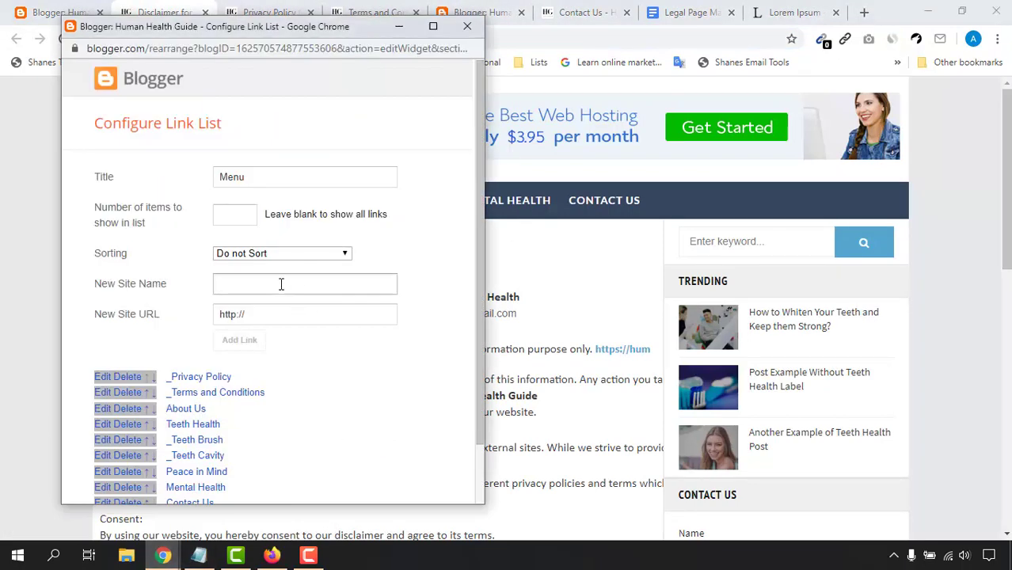
{"action": "type", "text": "Disclaimer"}
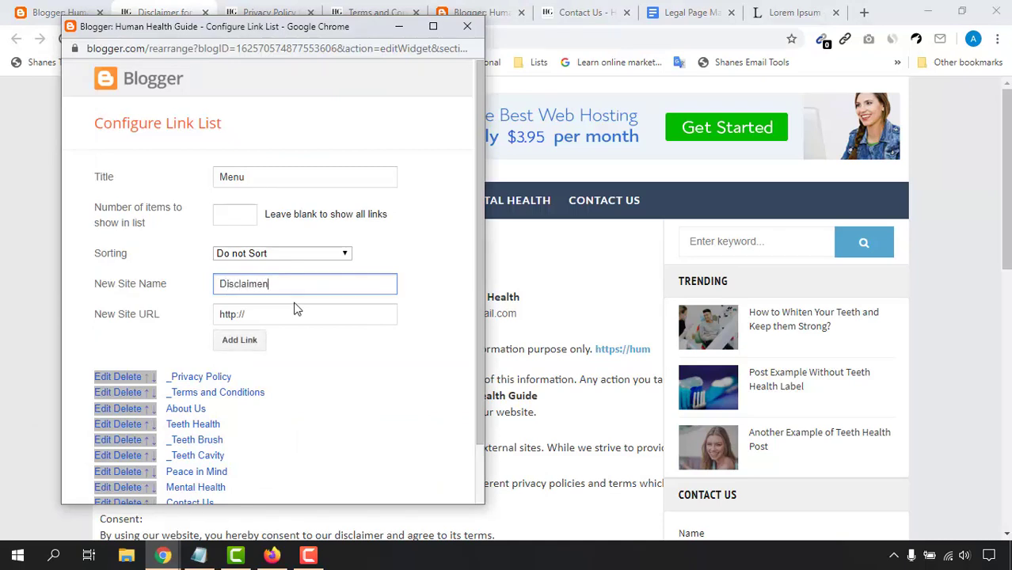
{"action": "left_click", "coordinate": [279, 317]}
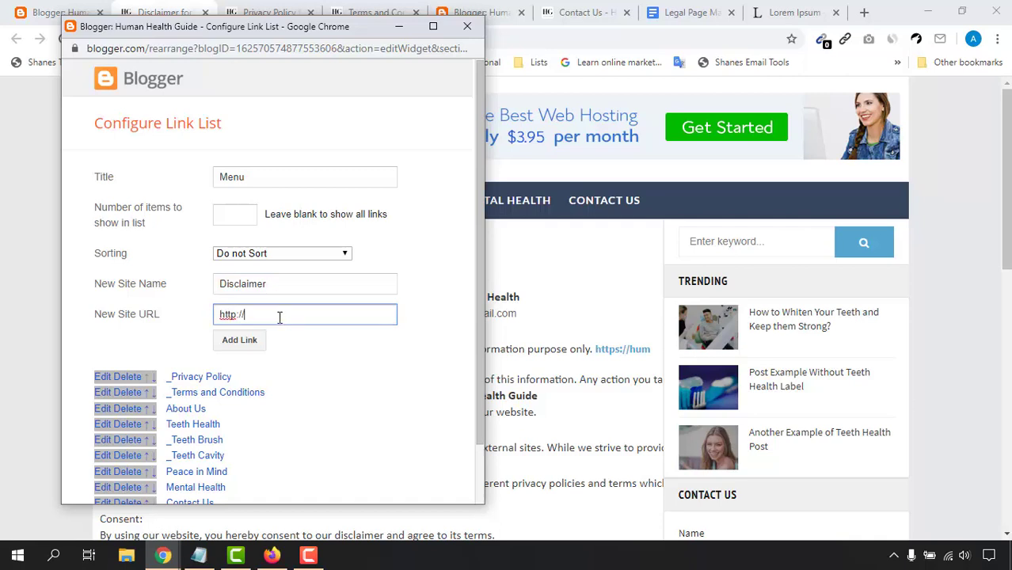
{"action": "right_click", "coordinate": [229, 317]}
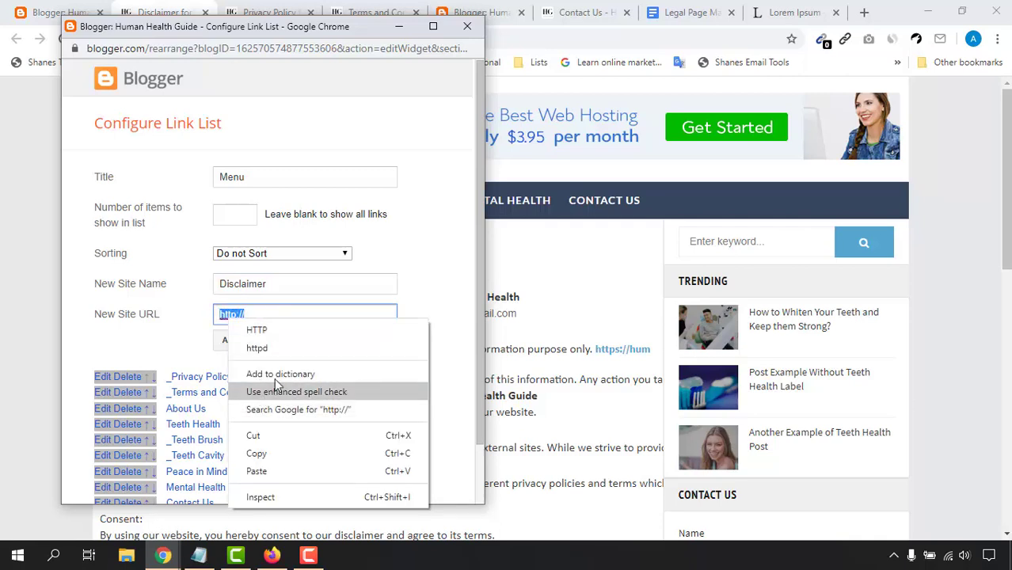
{"action": "left_click", "coordinate": [258, 471]}
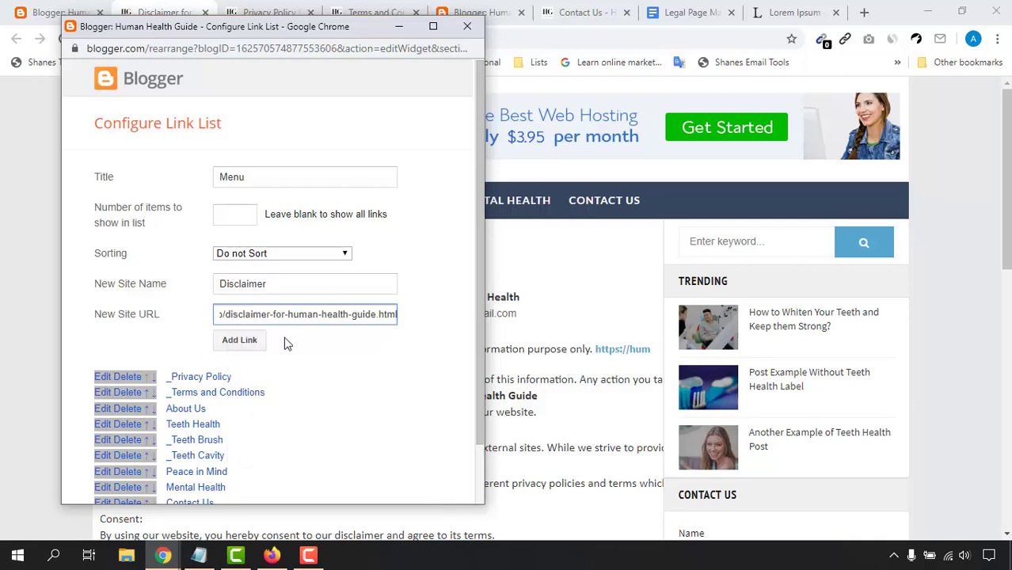
{"action": "left_click", "coordinate": [228, 283]}
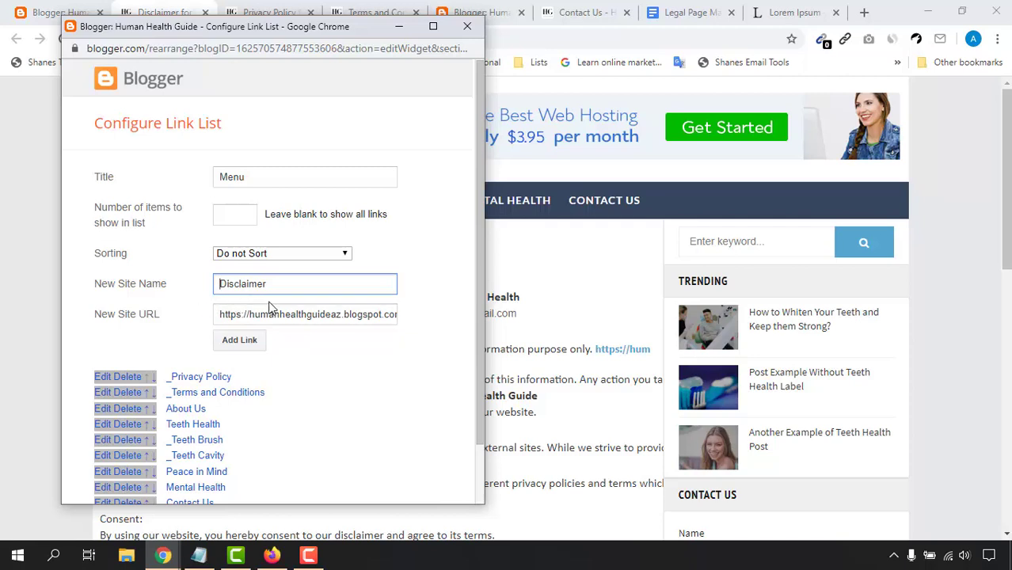
{"action": "type", "text": "_"}
{"action": "left_click", "coordinate": [296, 353]}
{"action": "left_click", "coordinate": [239, 340]}
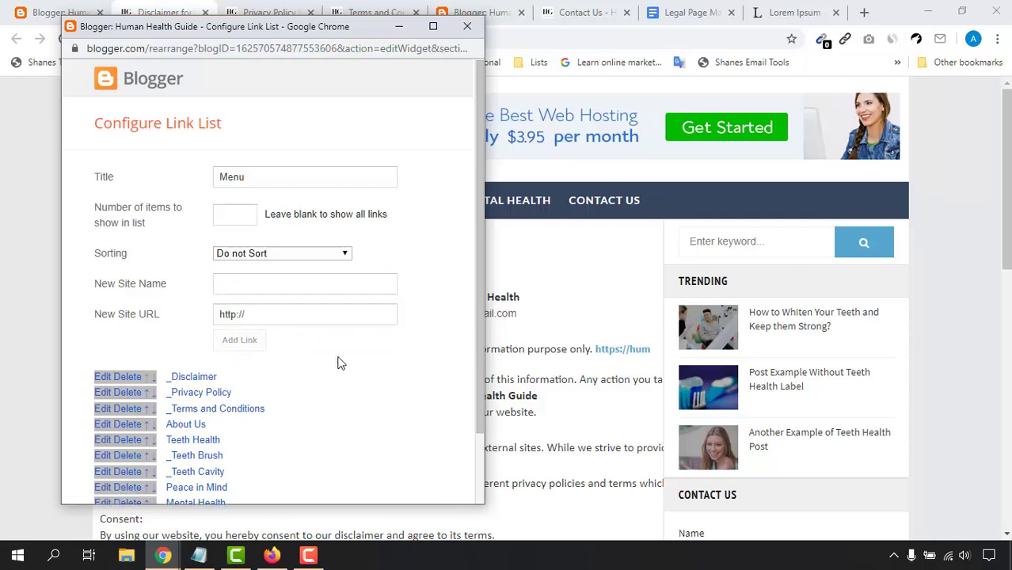
{"action": "scroll", "coordinate": [340, 364], "scroll_direction": "down", "scroll_amount": 1}
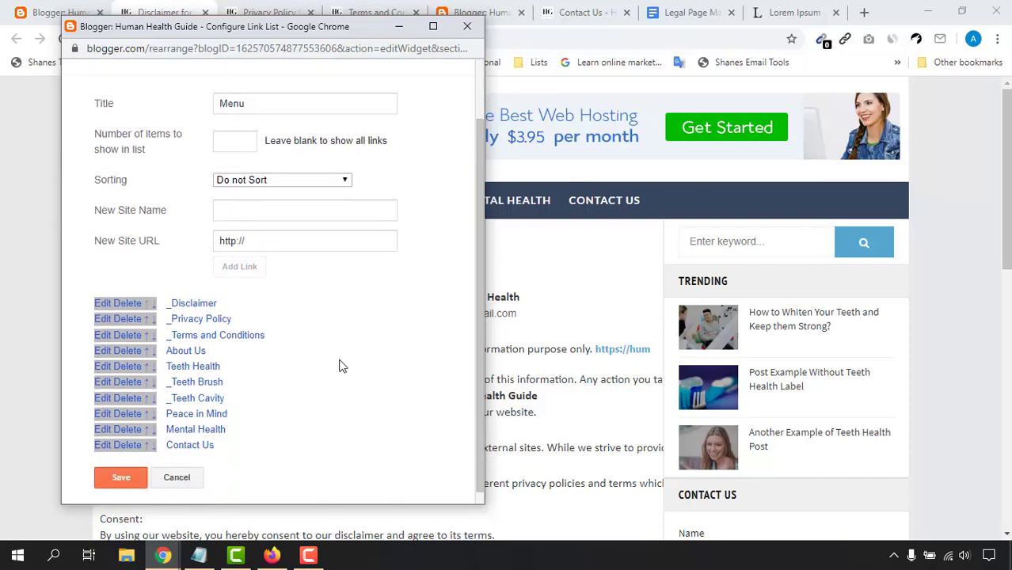
{"action": "left_click", "coordinate": [117, 475]}
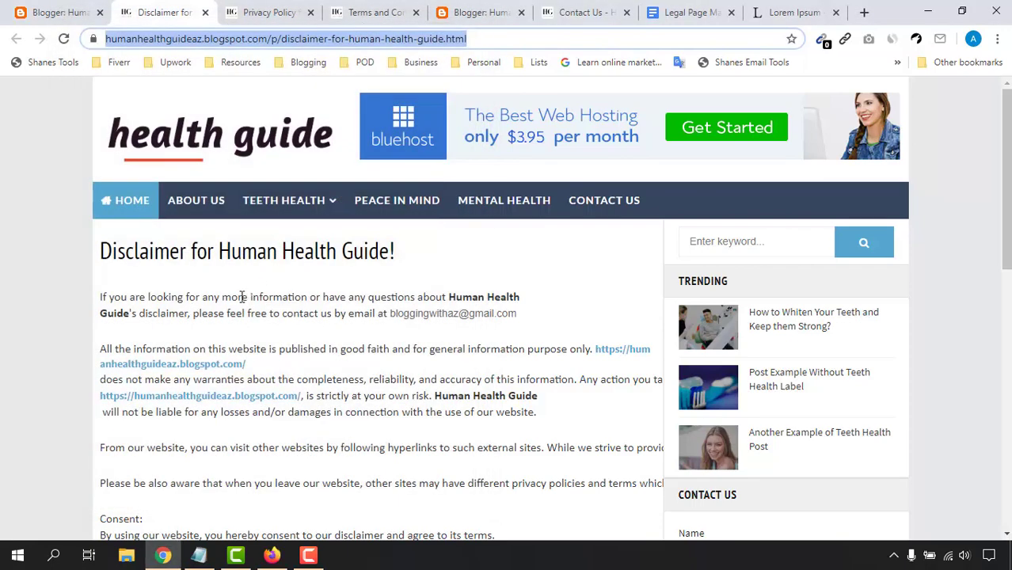
Step: Reload the Disclaimer page so HOME drops down Disclaimer, Privacy Policy and Terms and Conditions
{"action": "left_click", "coordinate": [329, 11]}
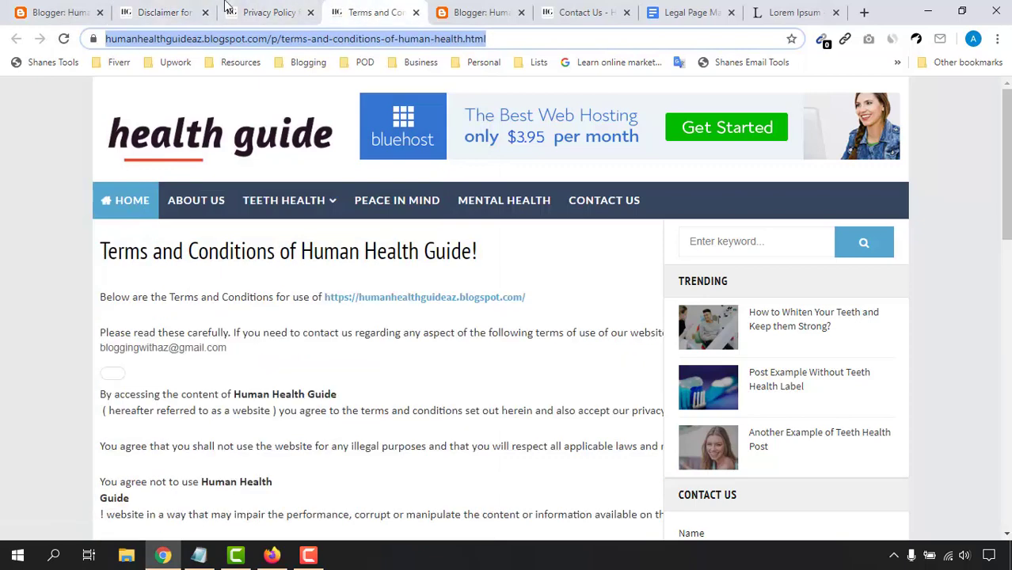
{"action": "left_click", "coordinate": [162, 12]}
{"action": "left_click", "coordinate": [64, 38]}
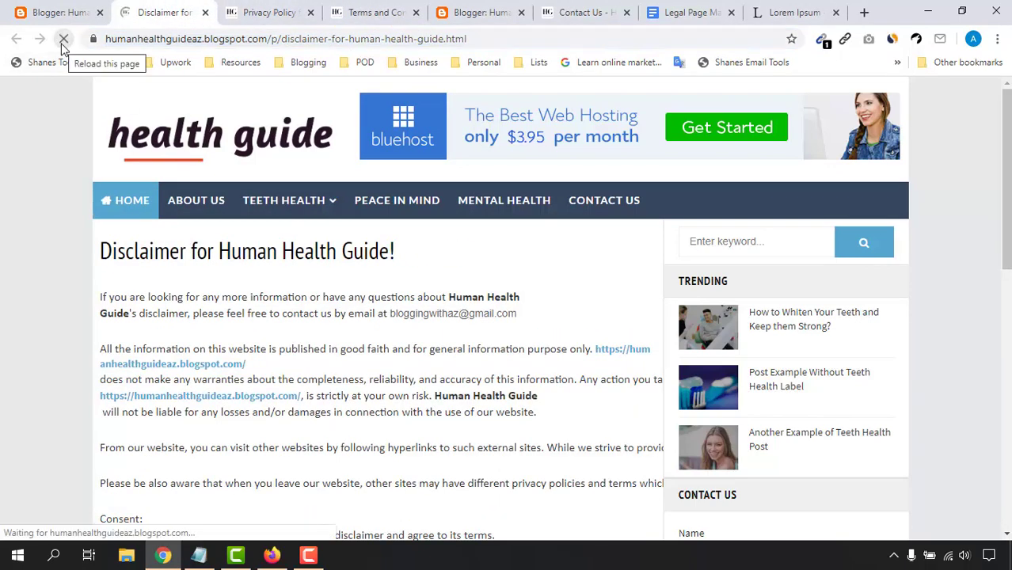
{"action": "mouse_move", "coordinate": [129, 194]}
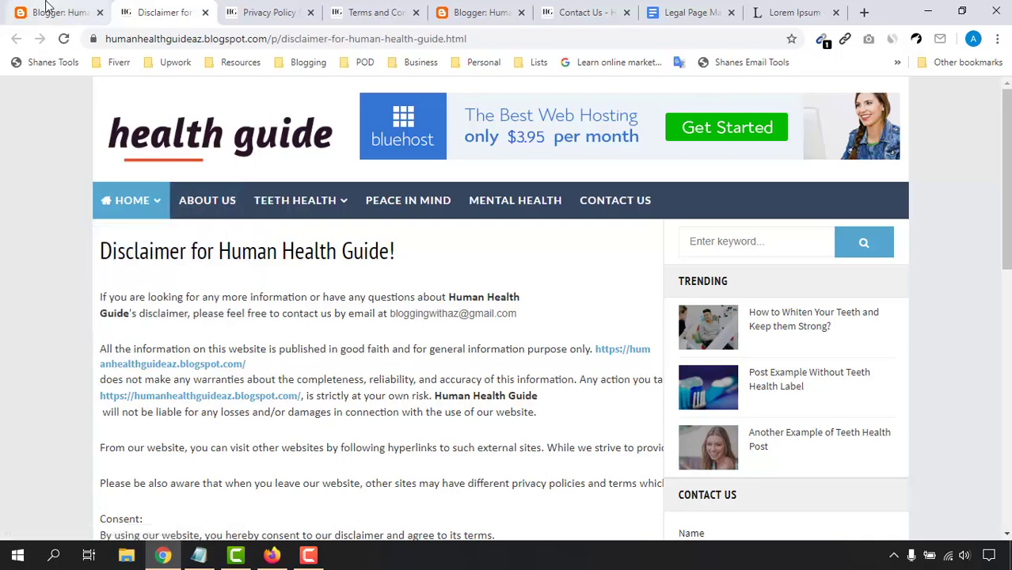
Step: In the Menu gadget, move _Disclaimer, _Privacy Policy and _Terms and Conditions below About Us, then save
{"action": "left_click", "coordinate": [494, 12]}
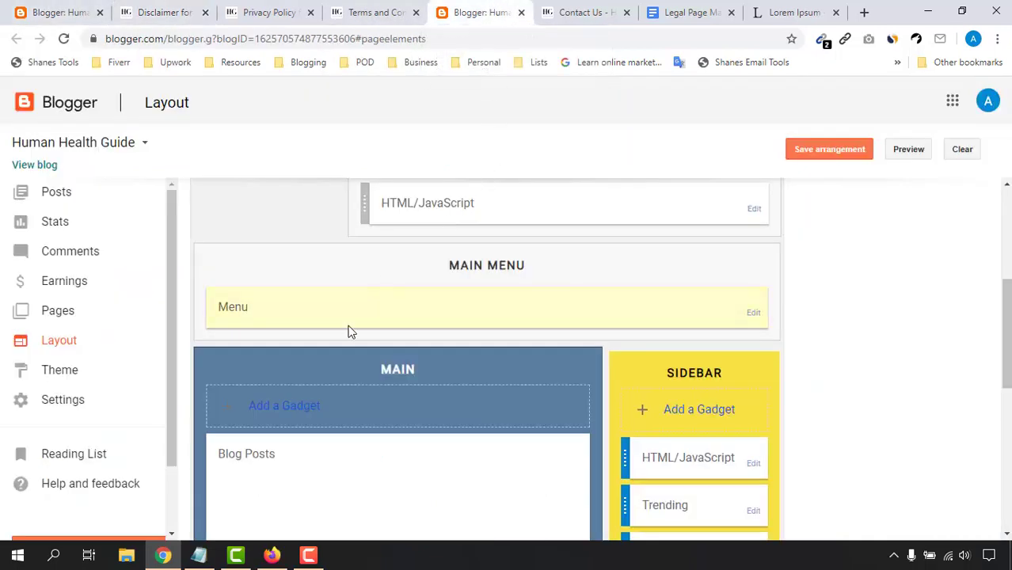
{"action": "scroll", "coordinate": [847, 301], "scroll_direction": "down", "scroll_amount": 1}
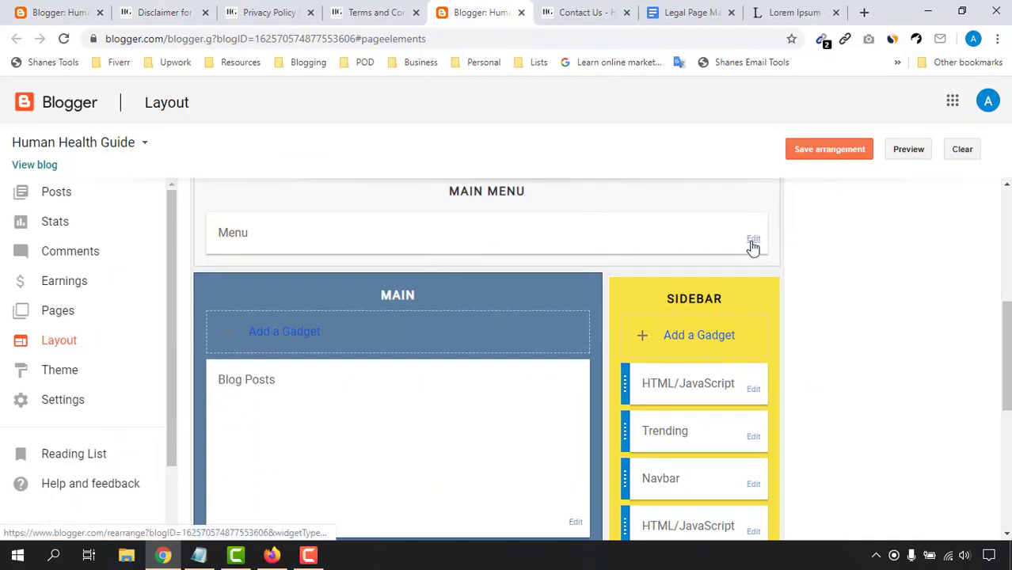
{"action": "left_click", "coordinate": [752, 241]}
{"action": "scroll", "coordinate": [172, 342], "scroll_direction": "down", "scroll_amount": 1}
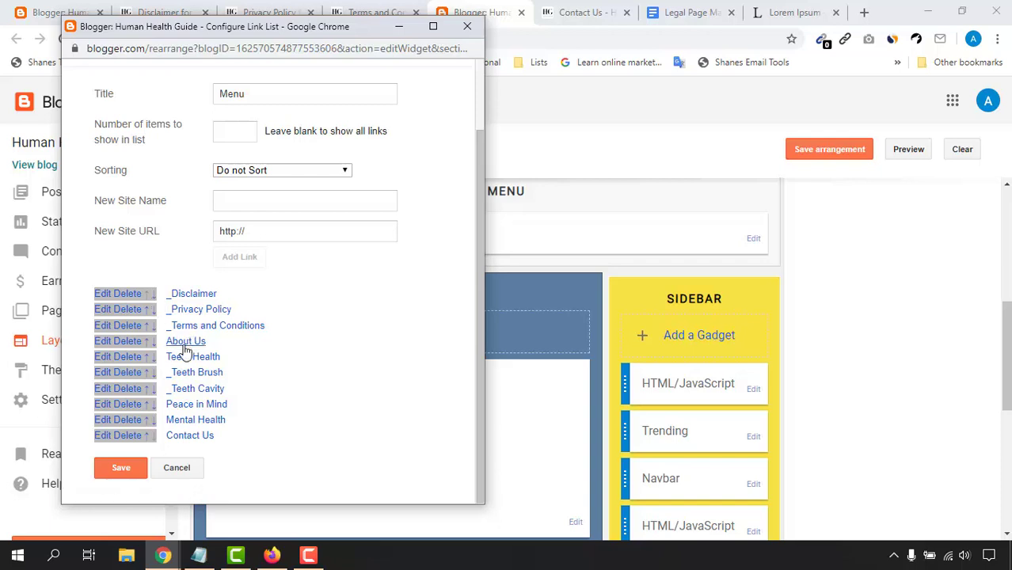
{"action": "left_click", "coordinate": [147, 309]}
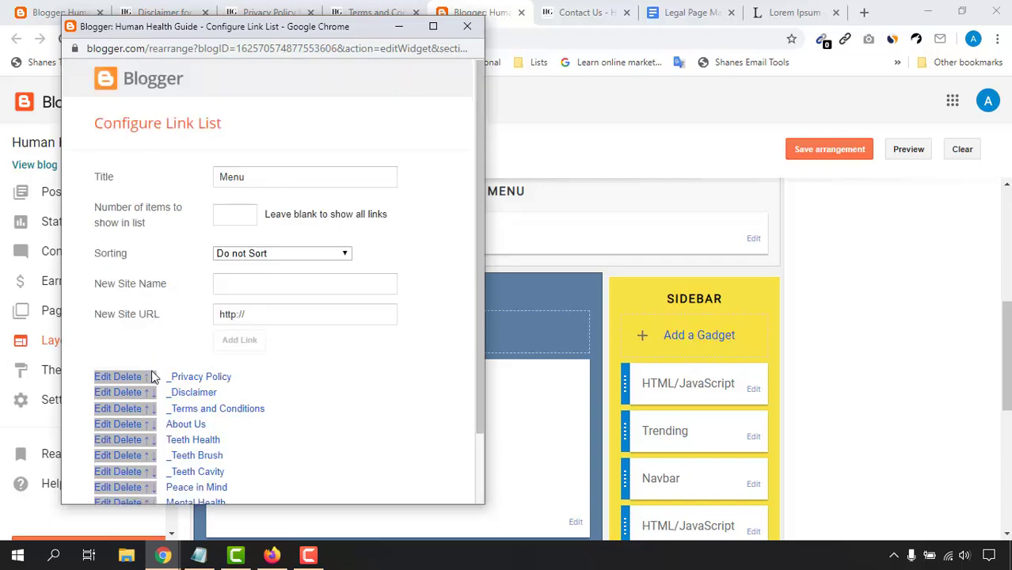
{"action": "left_click", "coordinate": [147, 423]}
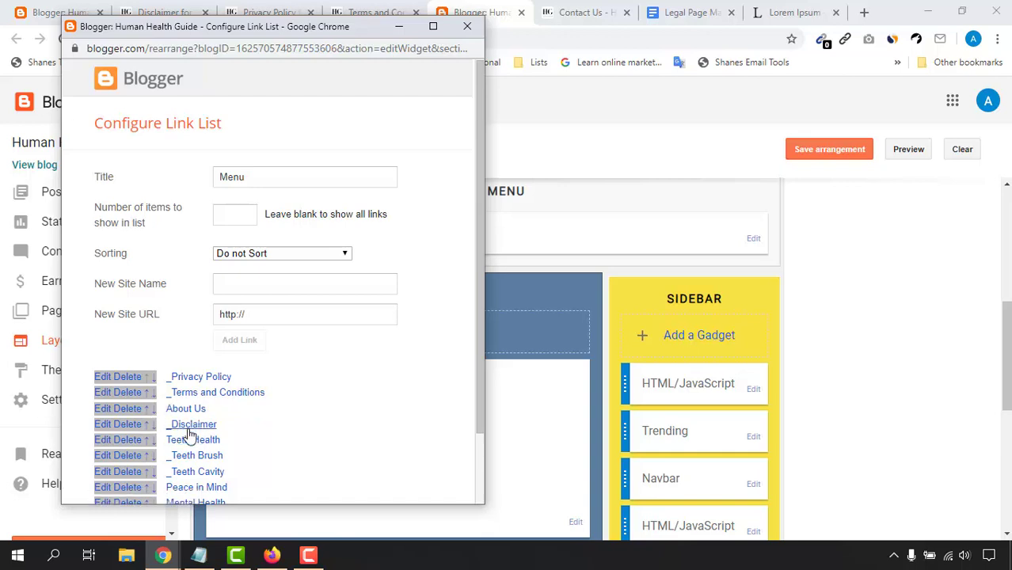
{"action": "left_click", "coordinate": [154, 379]}
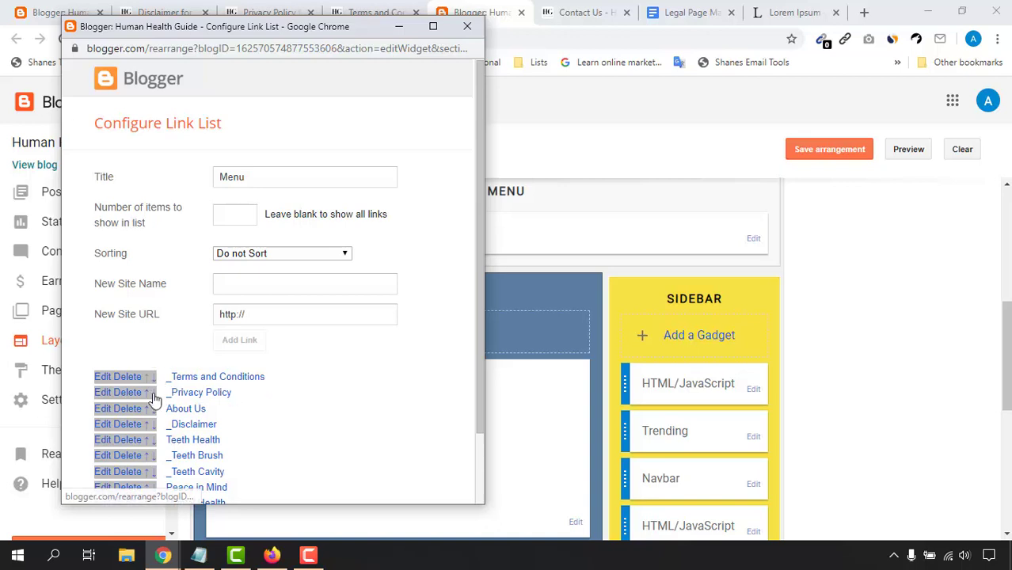
{"action": "left_click", "coordinate": [154, 394]}
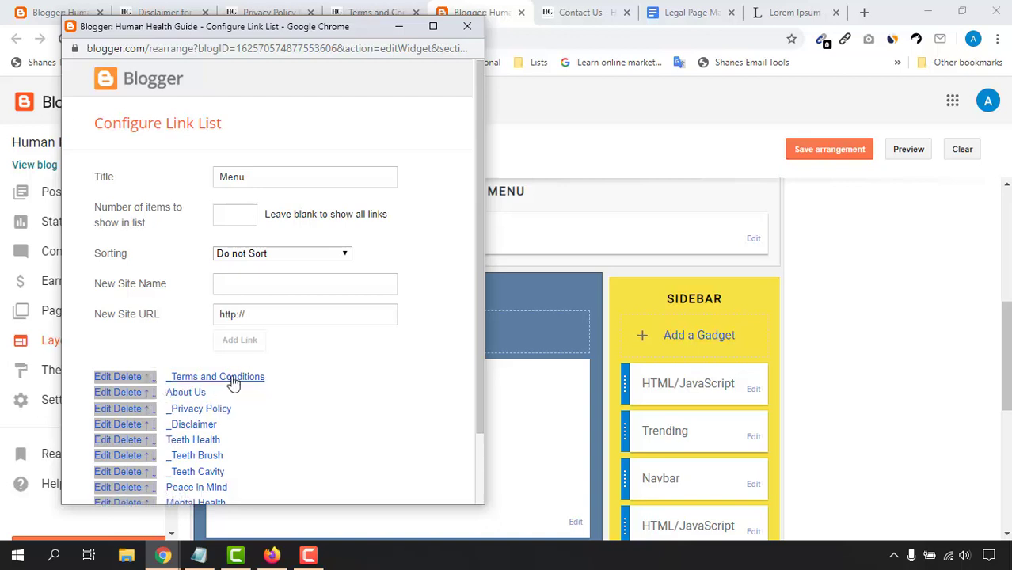
{"action": "left_click", "coordinate": [154, 380]}
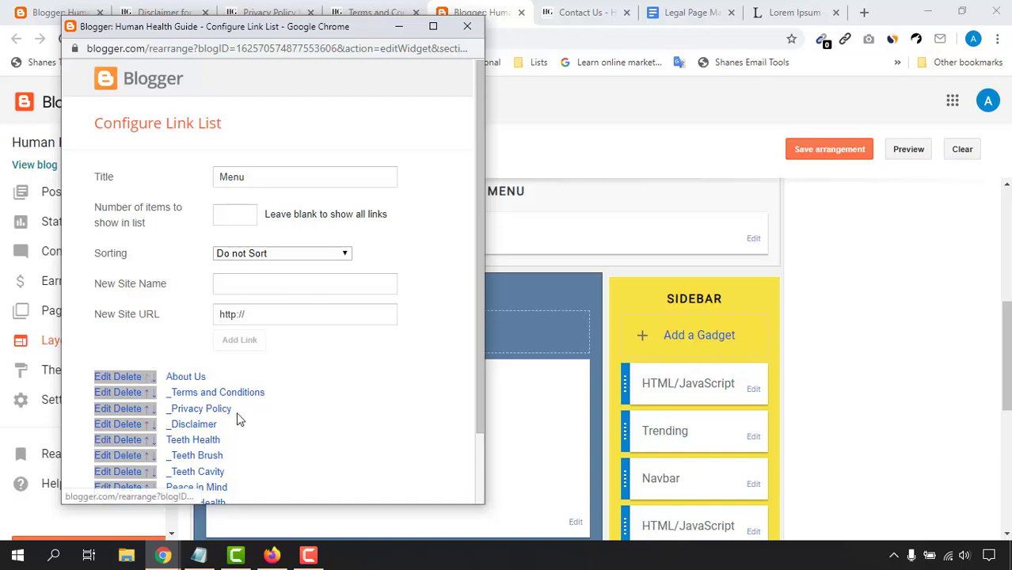
{"action": "scroll", "coordinate": [261, 396], "scroll_direction": "down", "scroll_amount": 2}
{"action": "left_click", "coordinate": [121, 469]}
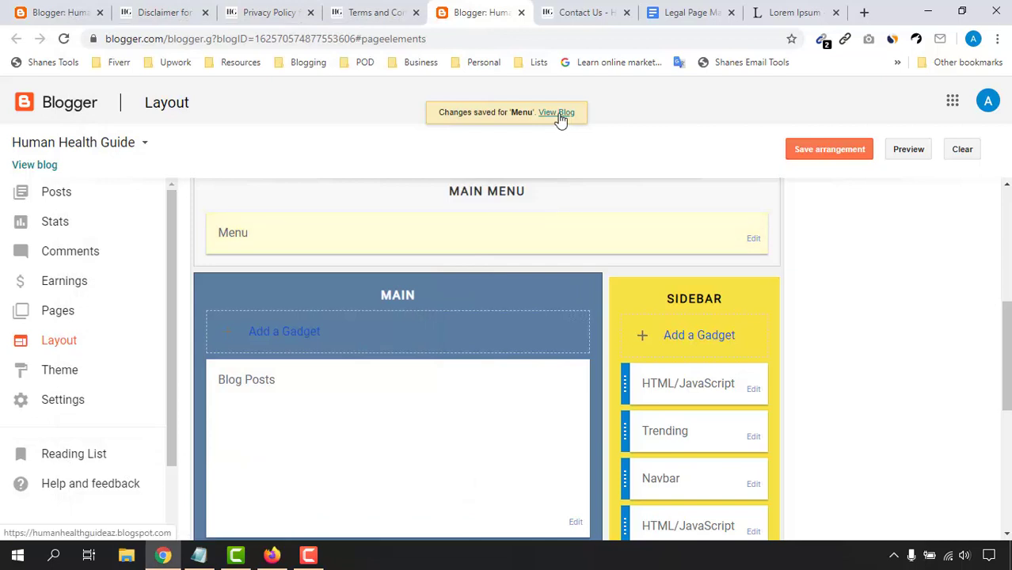
Step: On the live blog, open Terms and Conditions from the ABOUT US dropdown and review it
{"action": "left_click", "coordinate": [561, 113]}
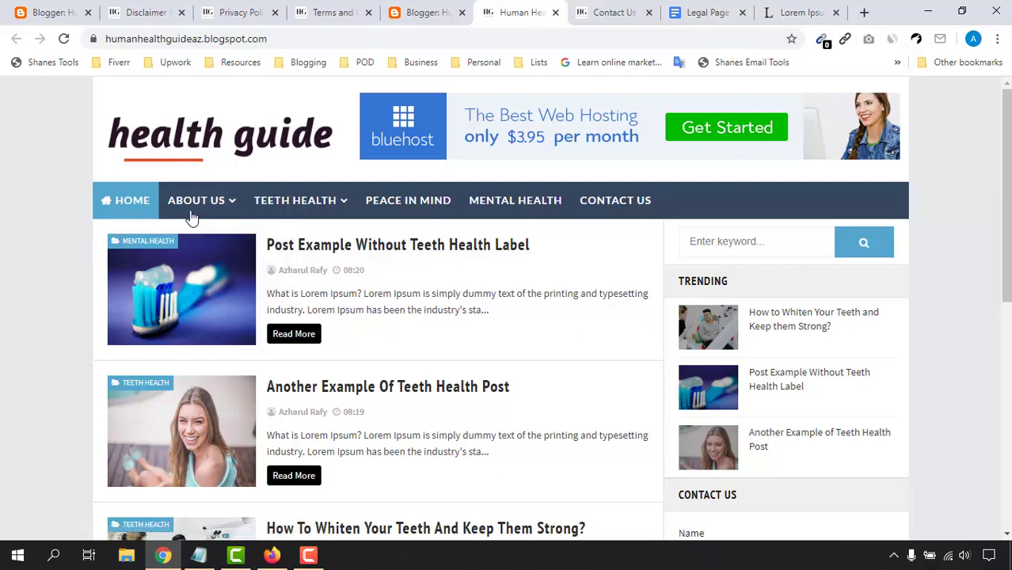
{"action": "mouse_move", "coordinate": [216, 203]}
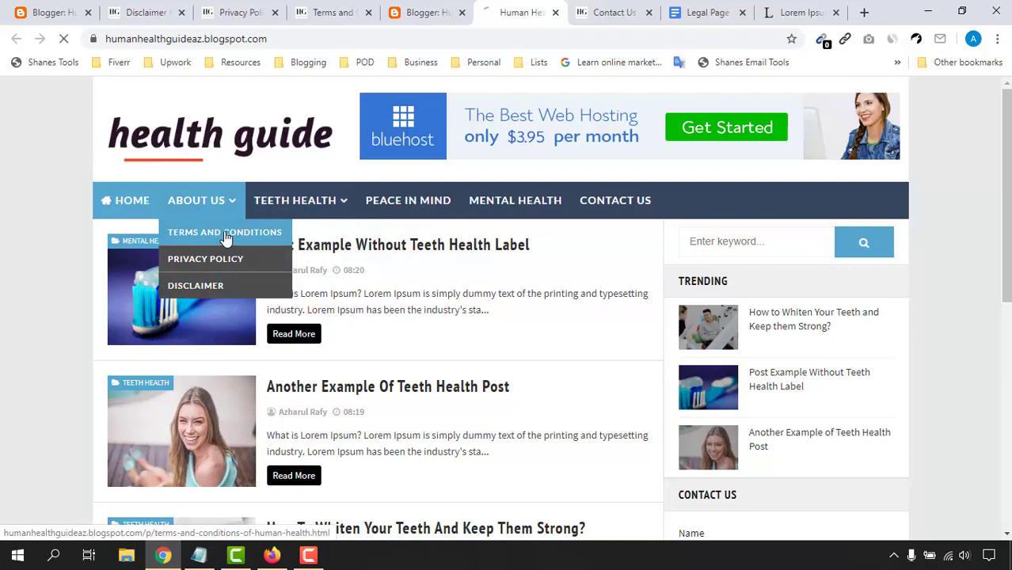
{"action": "left_click", "coordinate": [225, 234]}
{"action": "scroll", "coordinate": [95, 368], "scroll_direction": "down", "scroll_amount": 15}
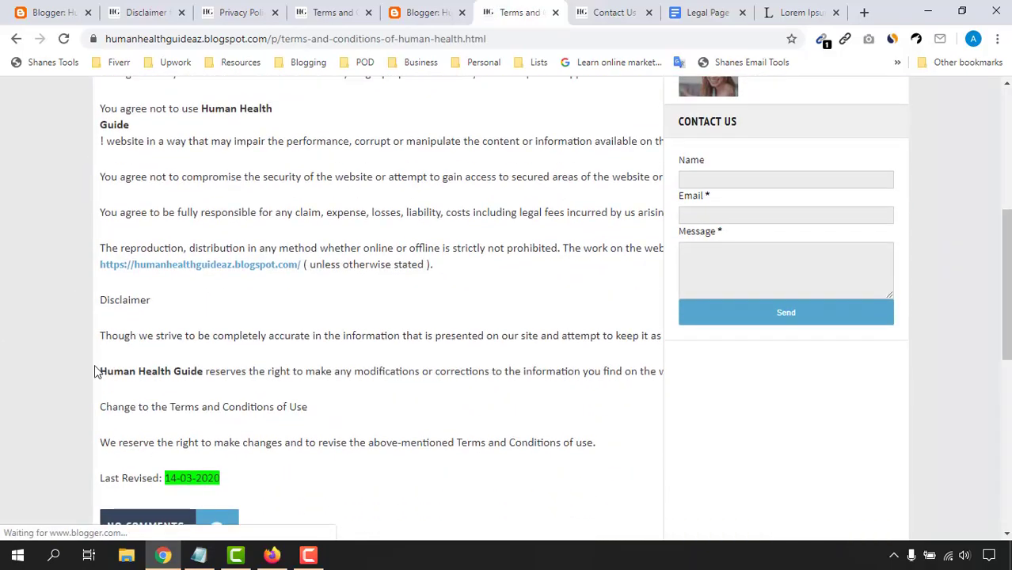
{"action": "scroll", "coordinate": [95, 380], "scroll_direction": "up", "scroll_amount": 14}
{"action": "scroll", "coordinate": [154, 392], "scroll_direction": "up", "scroll_amount": 1}
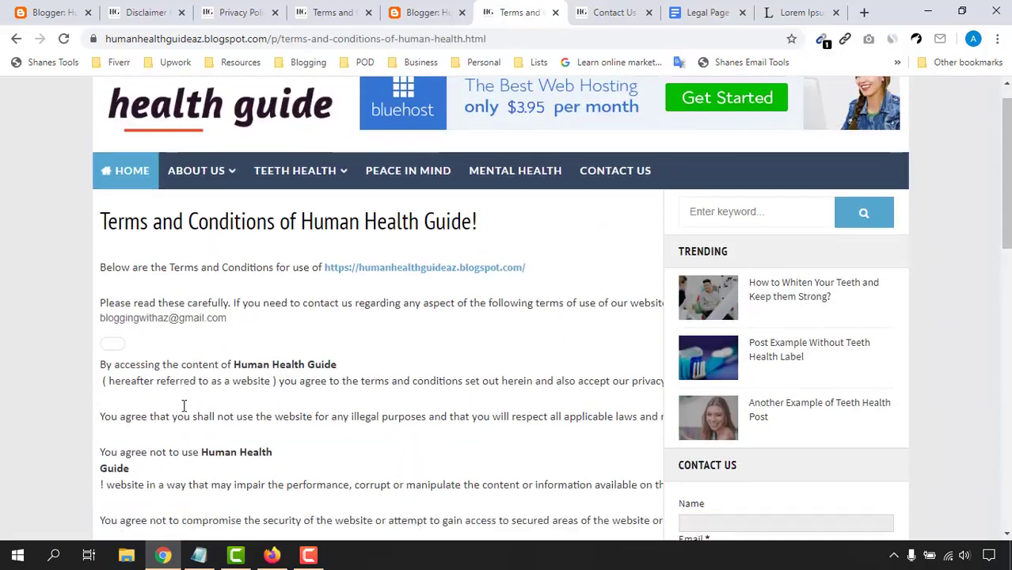
{"action": "scroll", "coordinate": [341, 325], "scroll_direction": "down", "scroll_amount": 8}
{"action": "scroll", "coordinate": [460, 293], "scroll_direction": "up", "scroll_amount": 7}
{"action": "scroll", "coordinate": [323, 338], "scroll_direction": "down", "scroll_amount": 2}
{"action": "scroll", "coordinate": [341, 325], "scroll_direction": "down", "scroll_amount": 3}
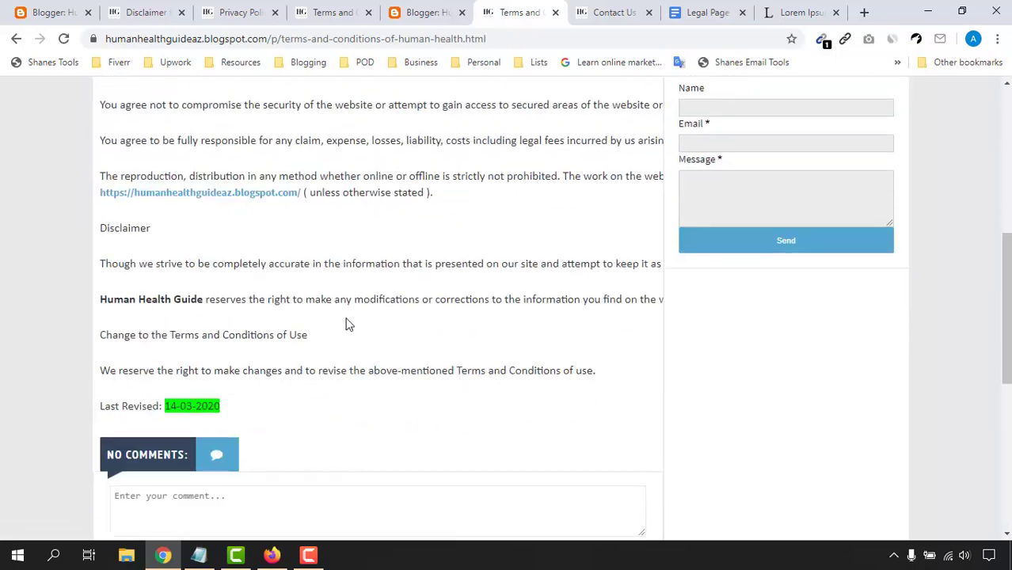
{"action": "scroll", "coordinate": [344, 312], "scroll_direction": "up", "scroll_amount": 6}
Step: Open Privacy Policy from the ABOUT US dropdown, review it, then return to HOME
{"action": "mouse_move", "coordinate": [208, 250]}
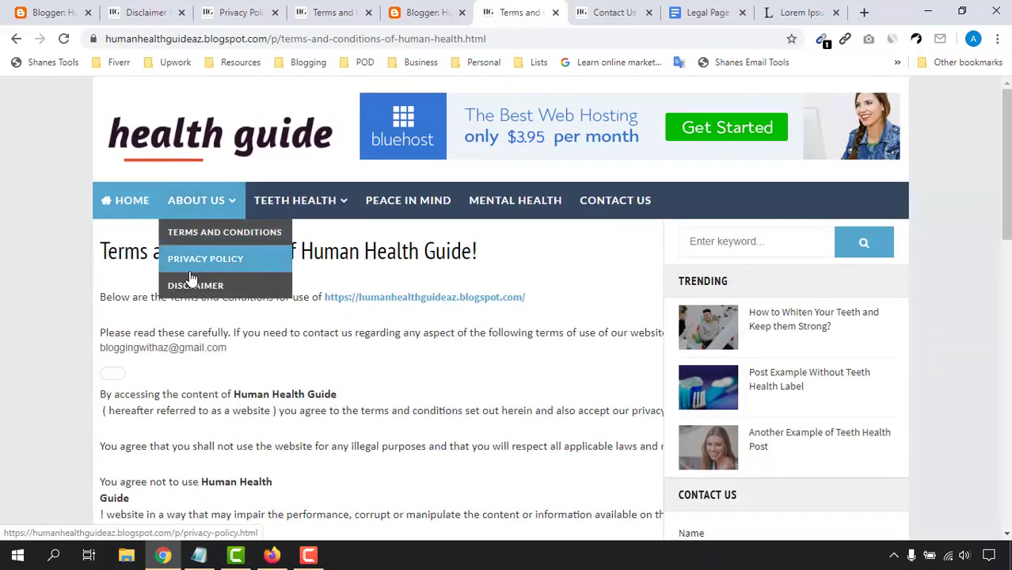
{"action": "left_click", "coordinate": [201, 270]}
{"action": "scroll", "coordinate": [9, 400], "scroll_direction": "down", "scroll_amount": 15}
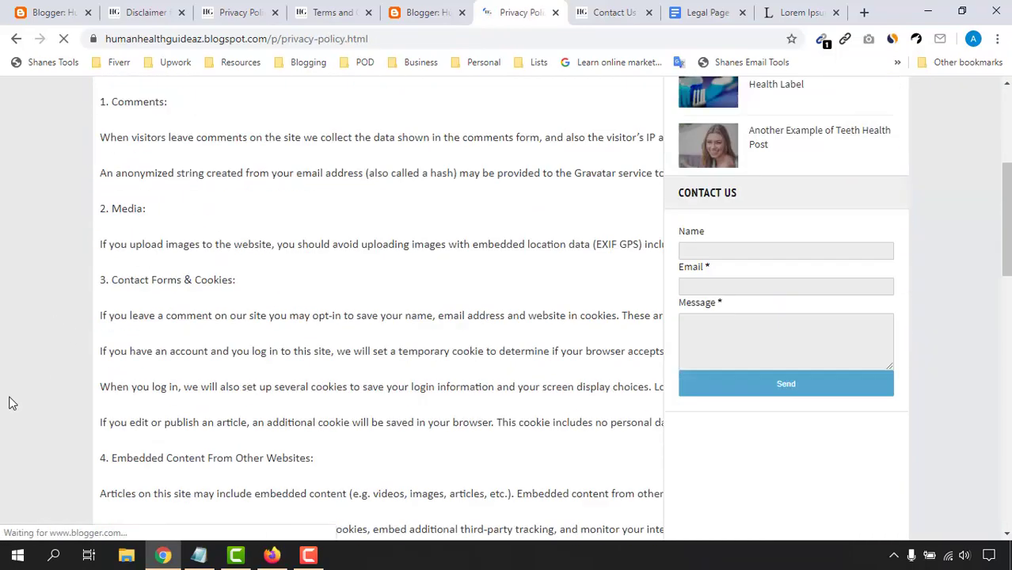
{"action": "scroll", "coordinate": [232, 330], "scroll_direction": "up", "scroll_amount": 15}
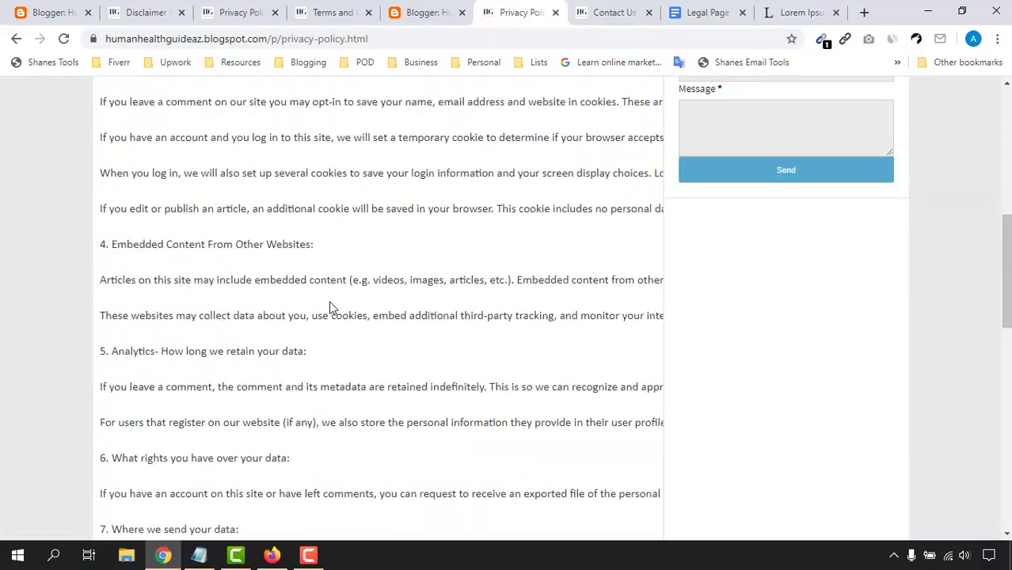
{"action": "scroll", "coordinate": [251, 350], "scroll_direction": "down", "scroll_amount": 15}
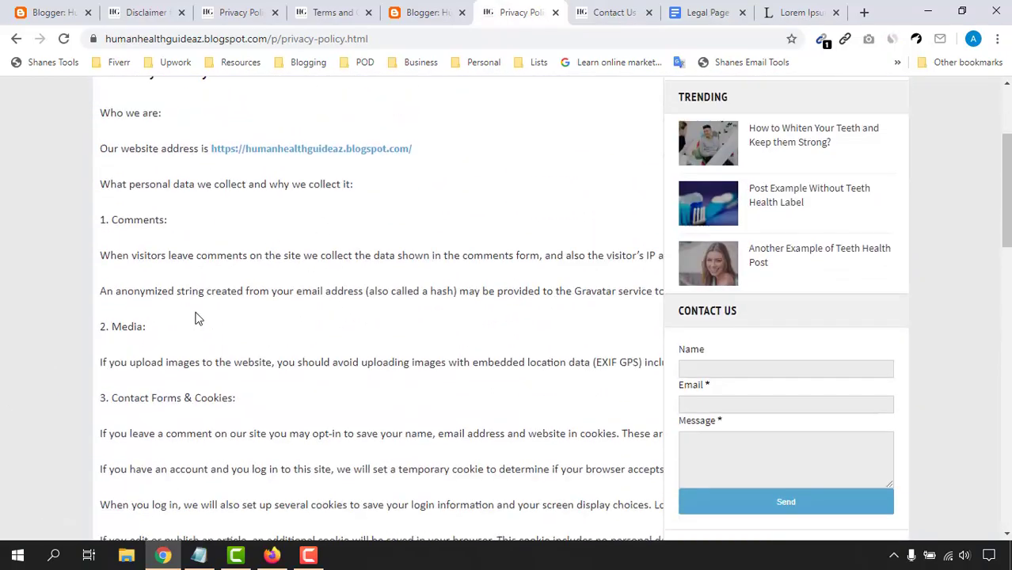
{"action": "scroll", "coordinate": [228, 328], "scroll_direction": "up", "scroll_amount": 15}
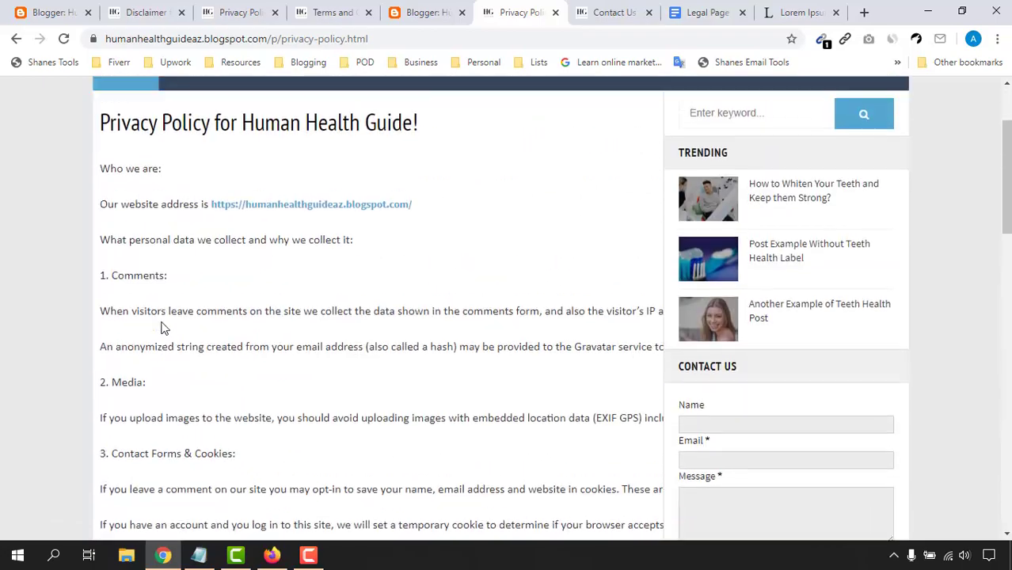
{"action": "scroll", "coordinate": [188, 329], "scroll_direction": "down", "scroll_amount": 9}
{"action": "scroll", "coordinate": [329, 343], "scroll_direction": "down", "scroll_amount": 6}
{"action": "scroll", "coordinate": [339, 343], "scroll_direction": "up", "scroll_amount": 15}
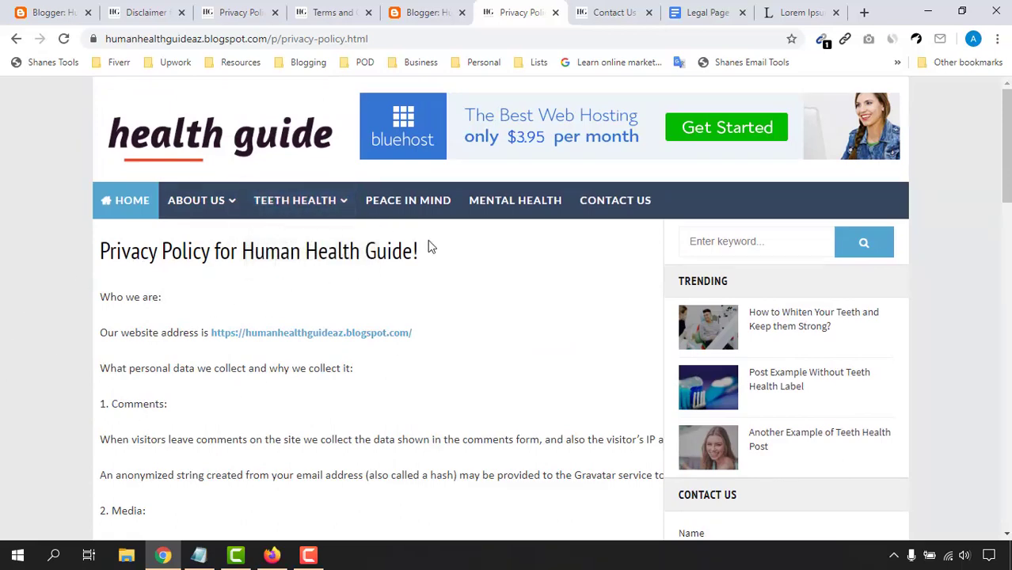
{"action": "left_click", "coordinate": [133, 202]}
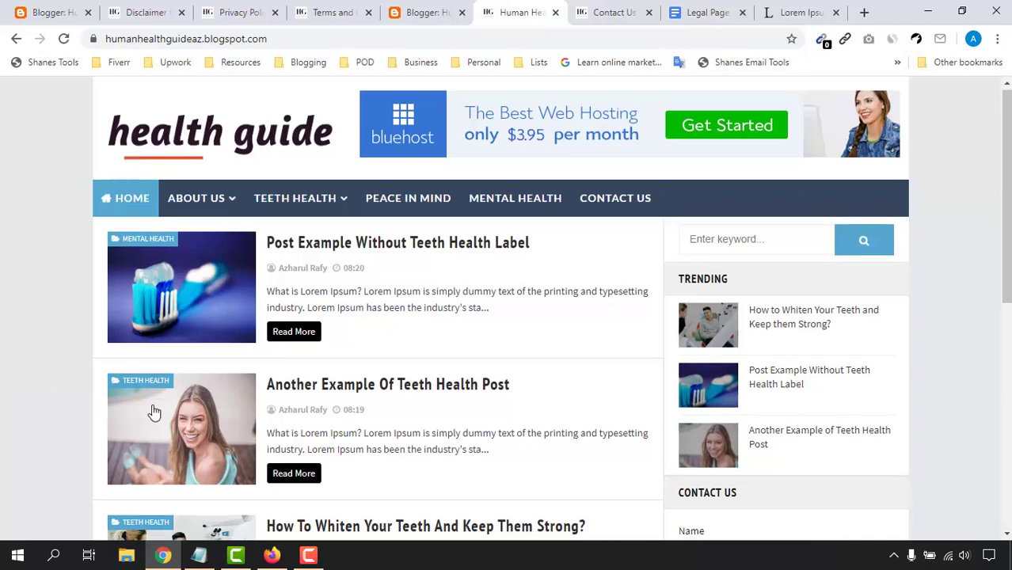
Step: Back in Blogger, switch to the second signed-in Google account
{"action": "scroll", "coordinate": [248, 391], "scroll_direction": "down", "scroll_amount": 2}
{"action": "scroll", "coordinate": [53, 199], "scroll_direction": "up", "scroll_amount": 2}
{"action": "key", "text": "ctrl+1"}
{"action": "left_click", "coordinate": [157, 125]}
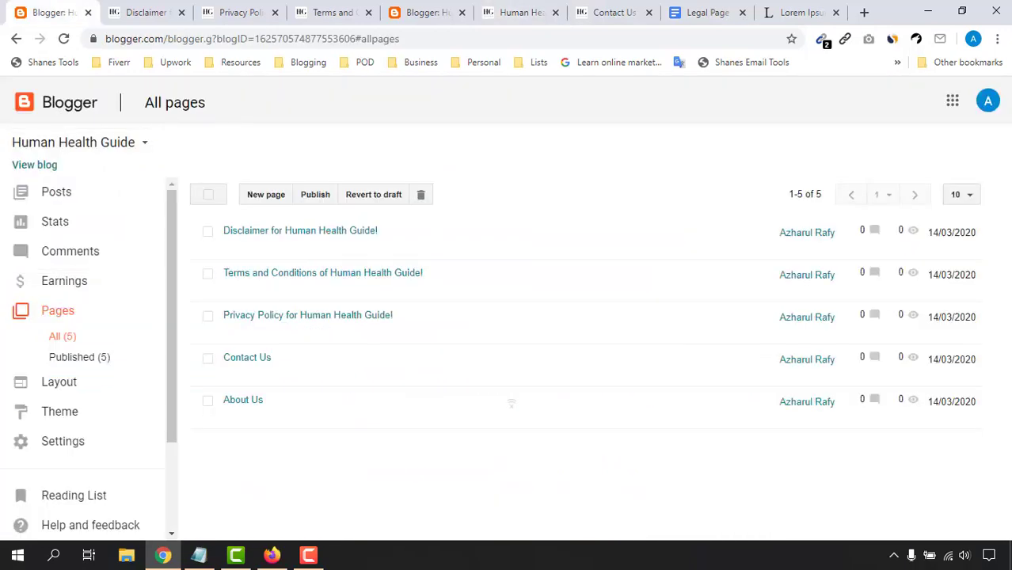
{"action": "left_click", "coordinate": [987, 101]}
{"action": "left_click", "coordinate": [835, 337]}
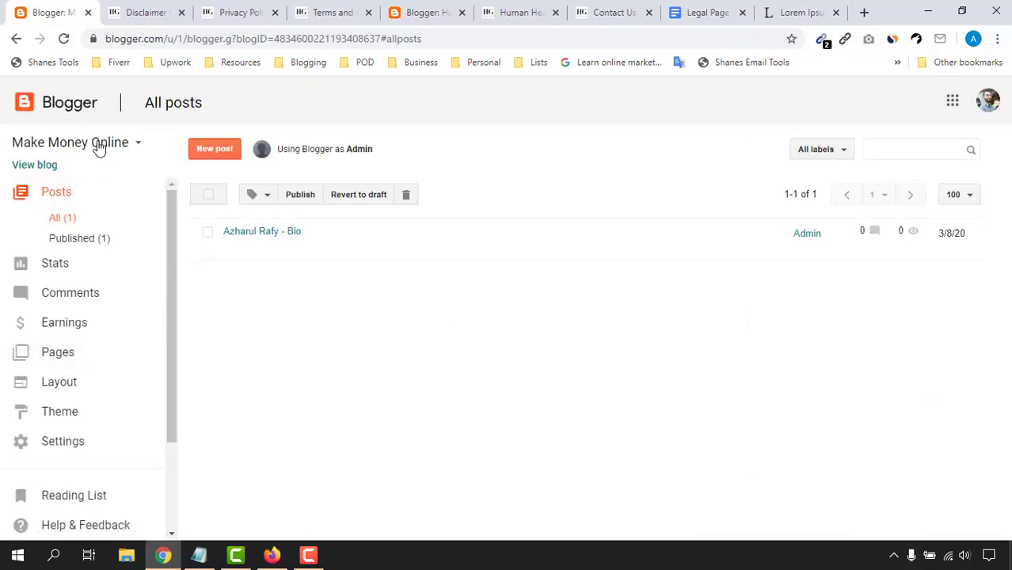
Step: Browse that account's blogs: Make Money Online, then Clean Email List Provider
{"action": "left_click", "coordinate": [98, 145]}
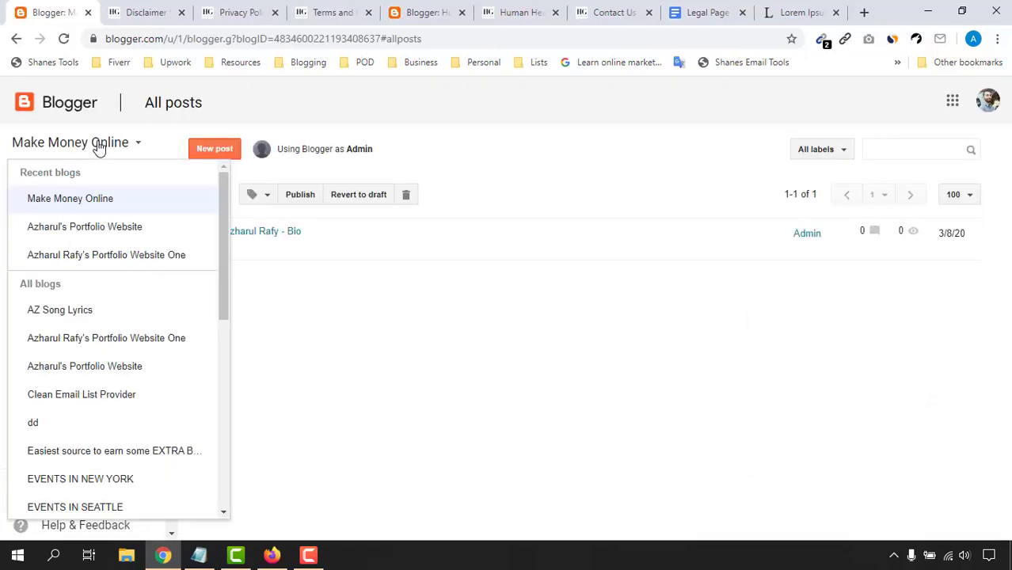
{"action": "left_click", "coordinate": [160, 206]}
{"action": "left_click", "coordinate": [77, 144]}
{"action": "left_click", "coordinate": [115, 398]}
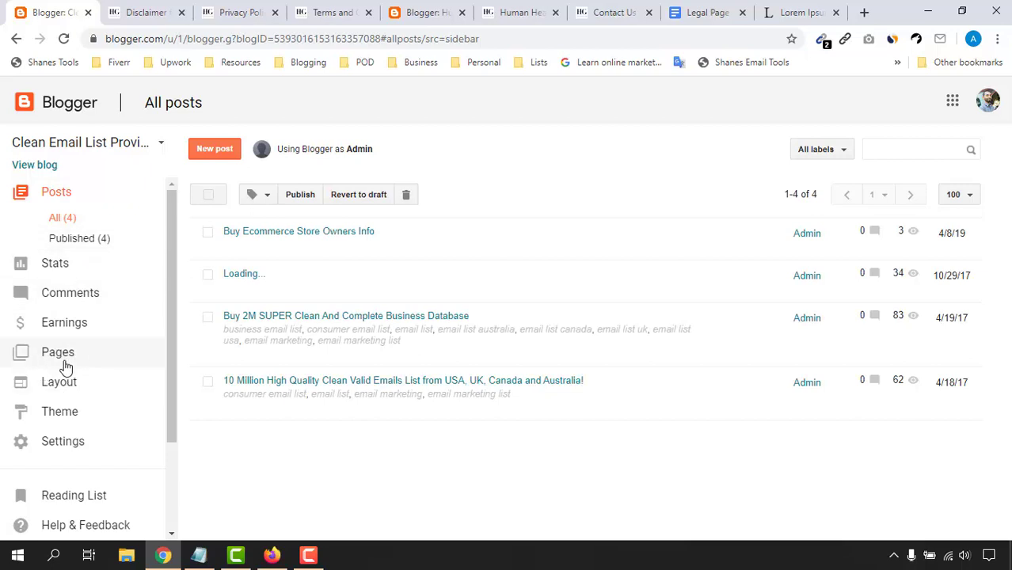
Step: Check the Clean Email List Provider Earnings page and AdSense sign-up, then switch back to the default account
{"action": "left_click", "coordinate": [77, 332]}
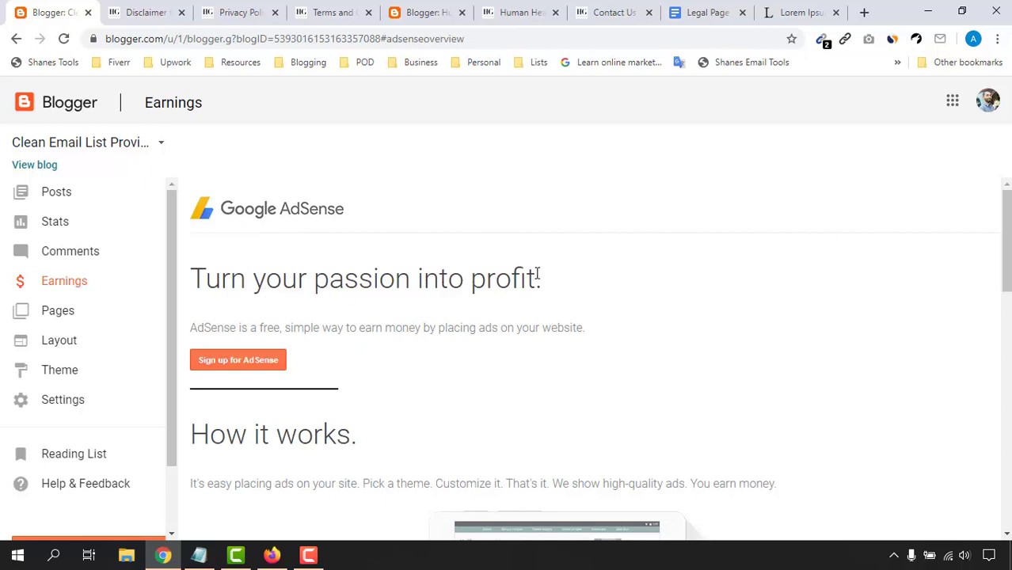
{"action": "scroll", "coordinate": [353, 341], "scroll_direction": "down", "scroll_amount": 1}
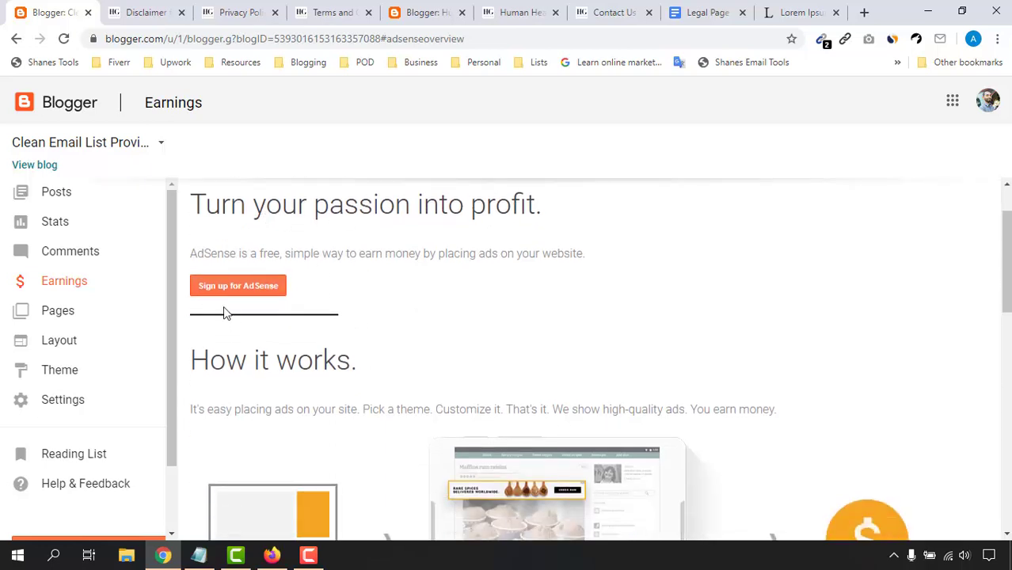
{"action": "left_click", "coordinate": [284, 292]}
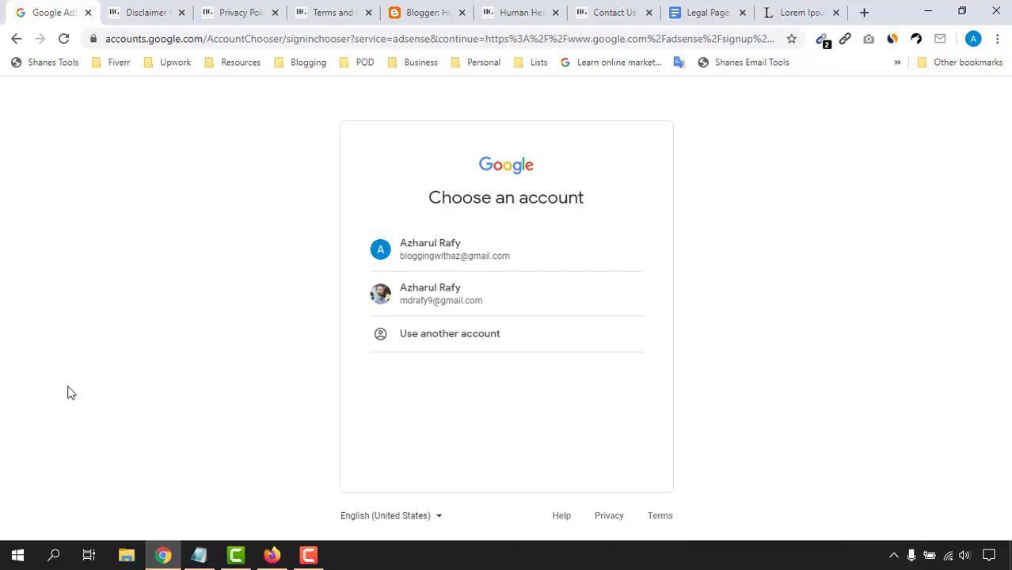
{"action": "left_click", "coordinate": [16, 38]}
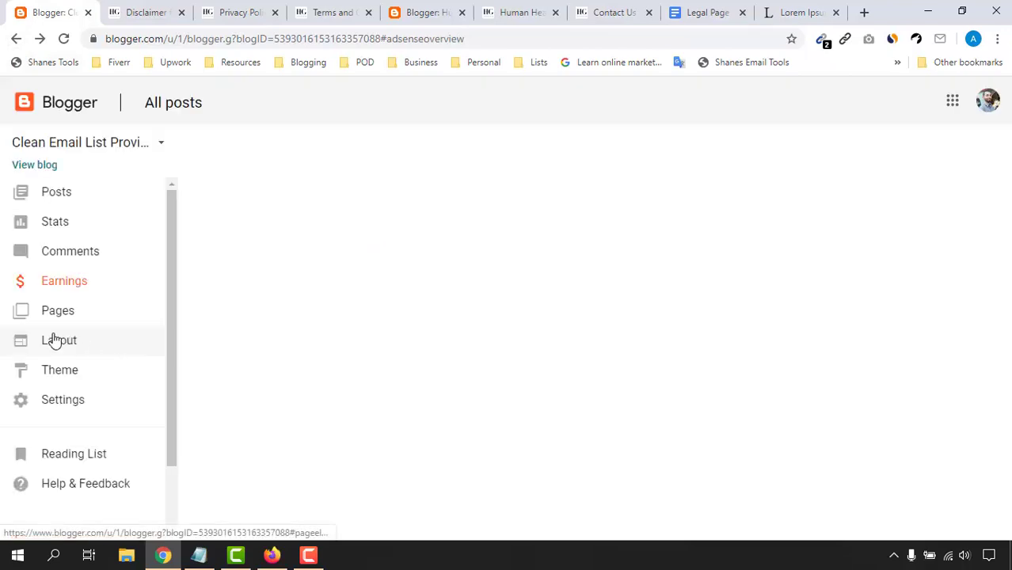
{"action": "left_click", "coordinate": [979, 105]}
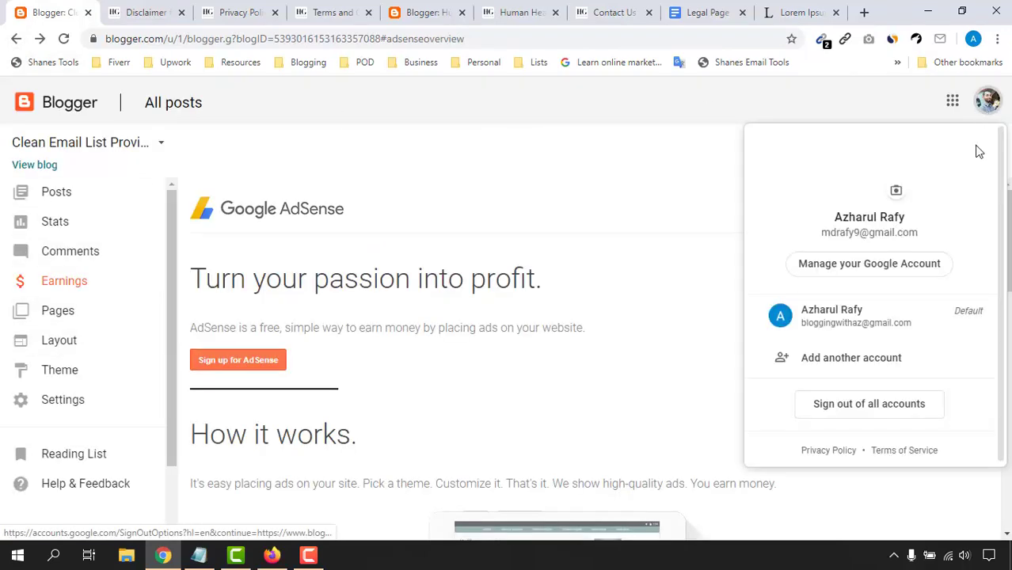
{"action": "left_click", "coordinate": [831, 328]}
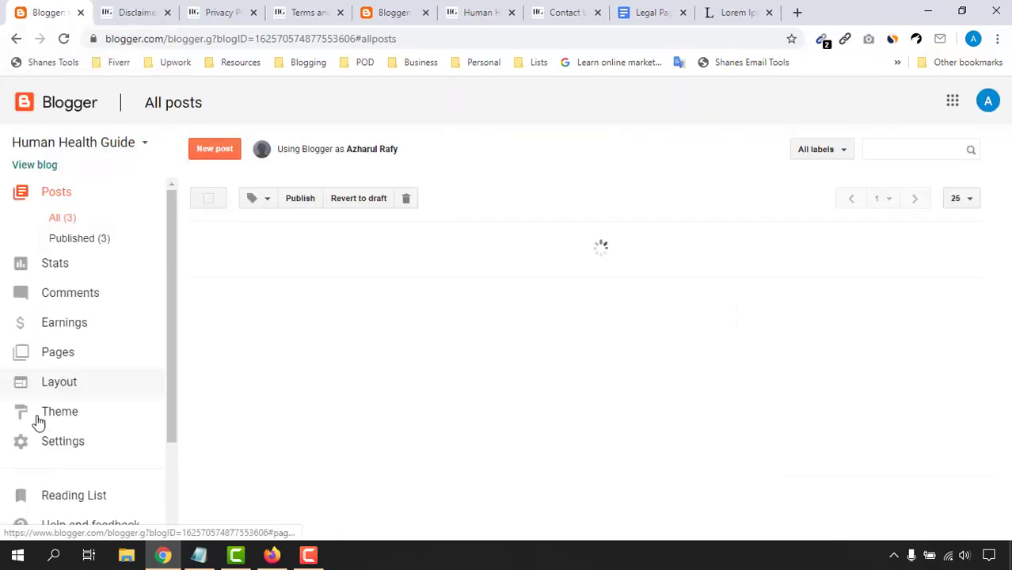
Step: Open Human Health Guide's Earnings page, then check the Disclaimer and Privacy Policy tabs
{"action": "left_click", "coordinate": [80, 333]}
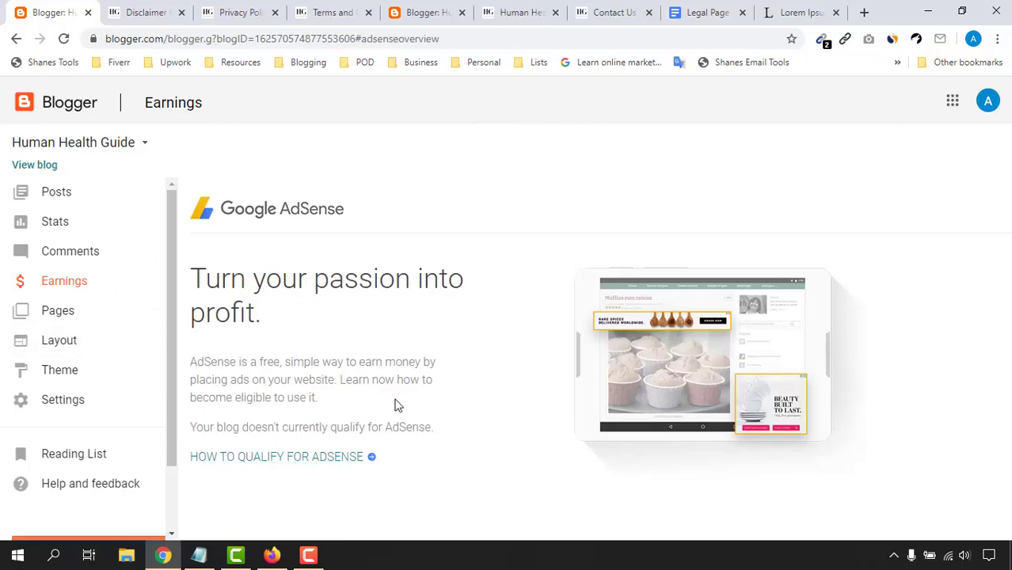
{"action": "left_click", "coordinate": [158, 9]}
{"action": "left_click", "coordinate": [252, 10]}
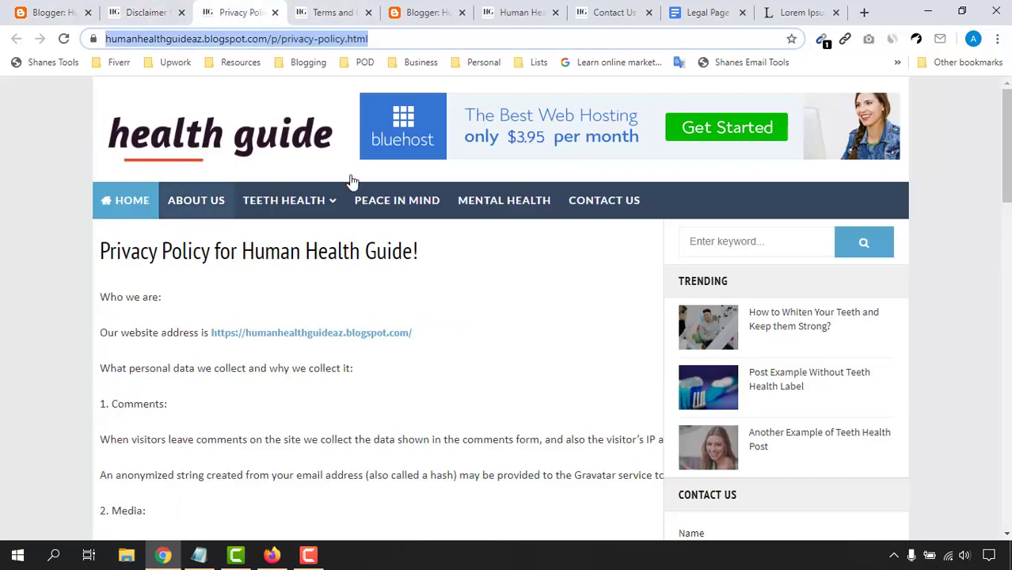
{"action": "scroll", "coordinate": [248, 329], "scroll_direction": "down", "scroll_amount": 1}
{"action": "scroll", "coordinate": [247, 330], "scroll_direction": "up", "scroll_amount": 1}
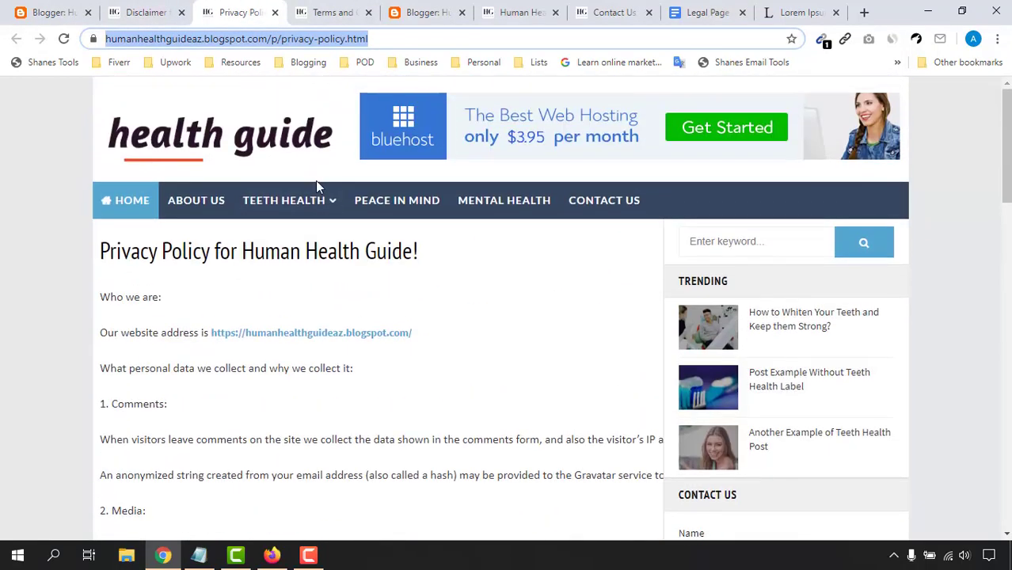
Step: Go to the blog's HOME page, browse it, then return to the Blogger Earnings tab
{"action": "left_click", "coordinate": [126, 204]}
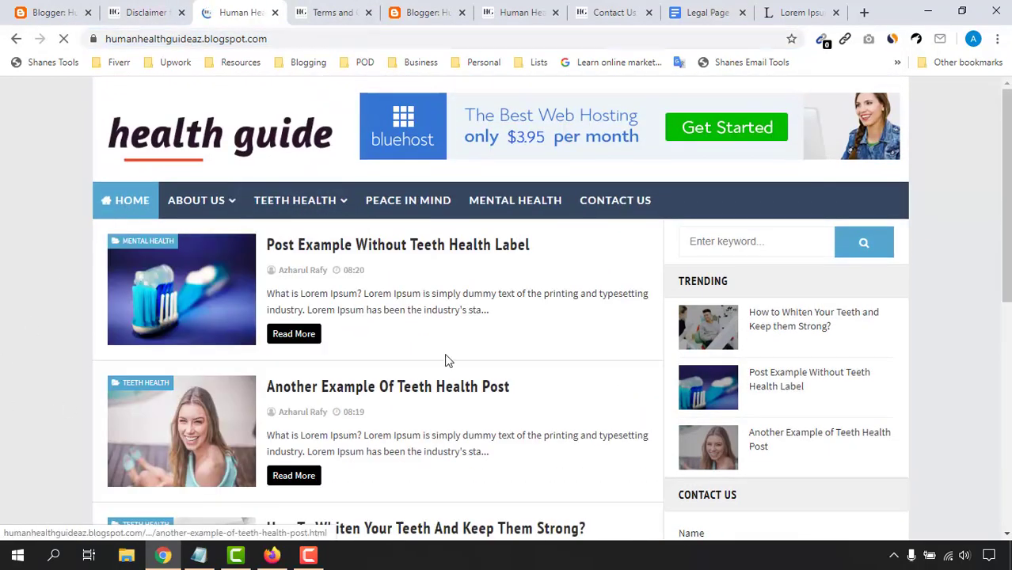
{"action": "scroll", "coordinate": [129, 409], "scroll_direction": "down", "scroll_amount": 3}
{"action": "scroll", "coordinate": [68, 367], "scroll_direction": "up", "scroll_amount": 3}
{"action": "scroll", "coordinate": [659, 344], "scroll_direction": "down", "scroll_amount": 5}
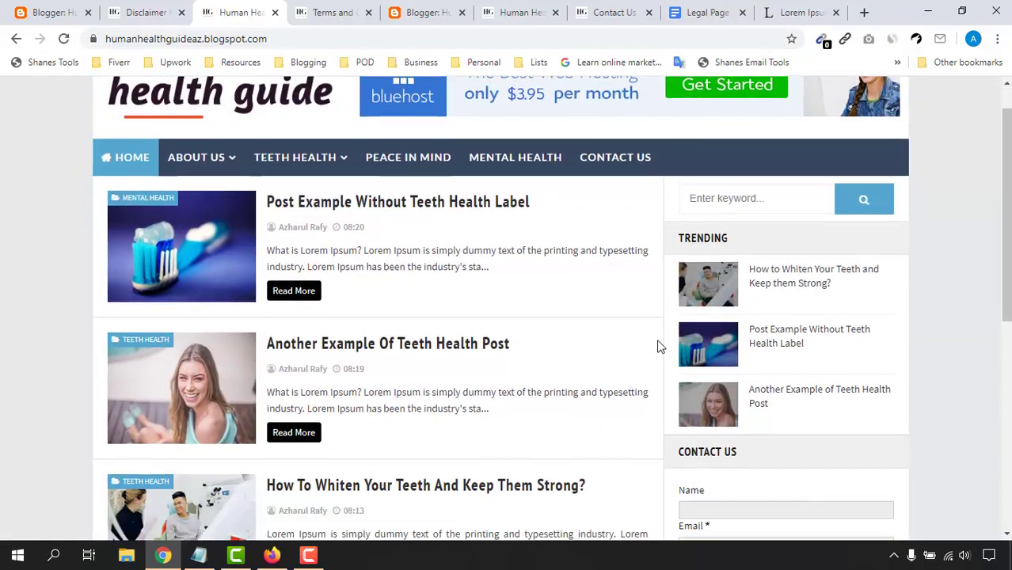
{"action": "scroll", "coordinate": [291, 434], "scroll_direction": "up", "scroll_amount": 5}
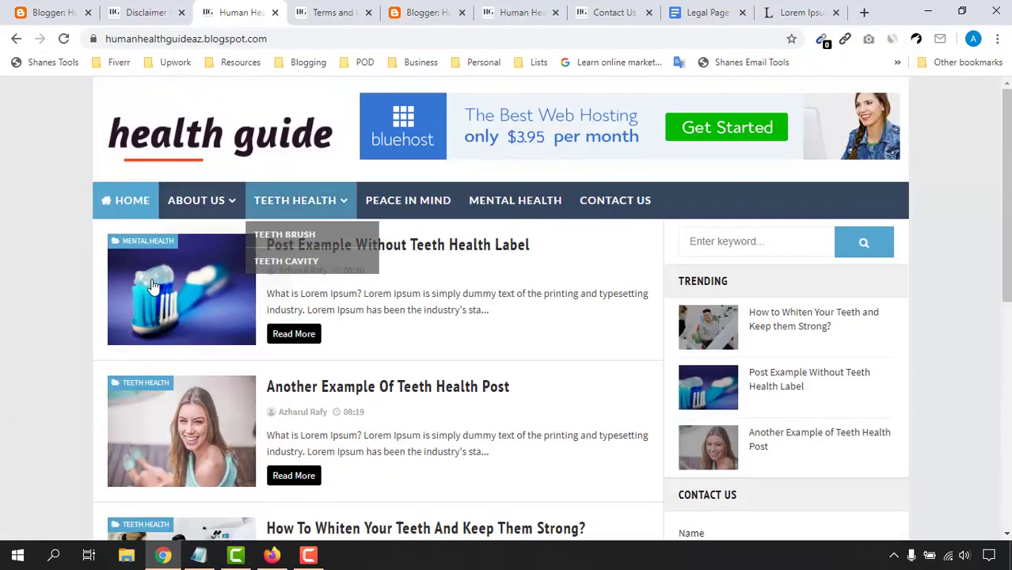
{"action": "scroll", "coordinate": [336, 388], "scroll_direction": "down", "scroll_amount": 4}
{"action": "left_click", "coordinate": [44, 9]}
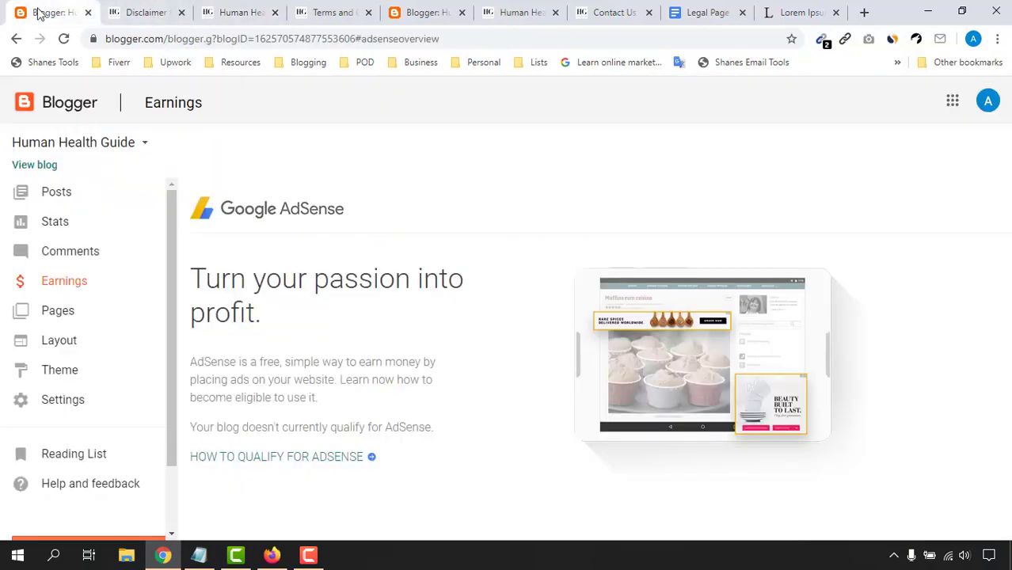